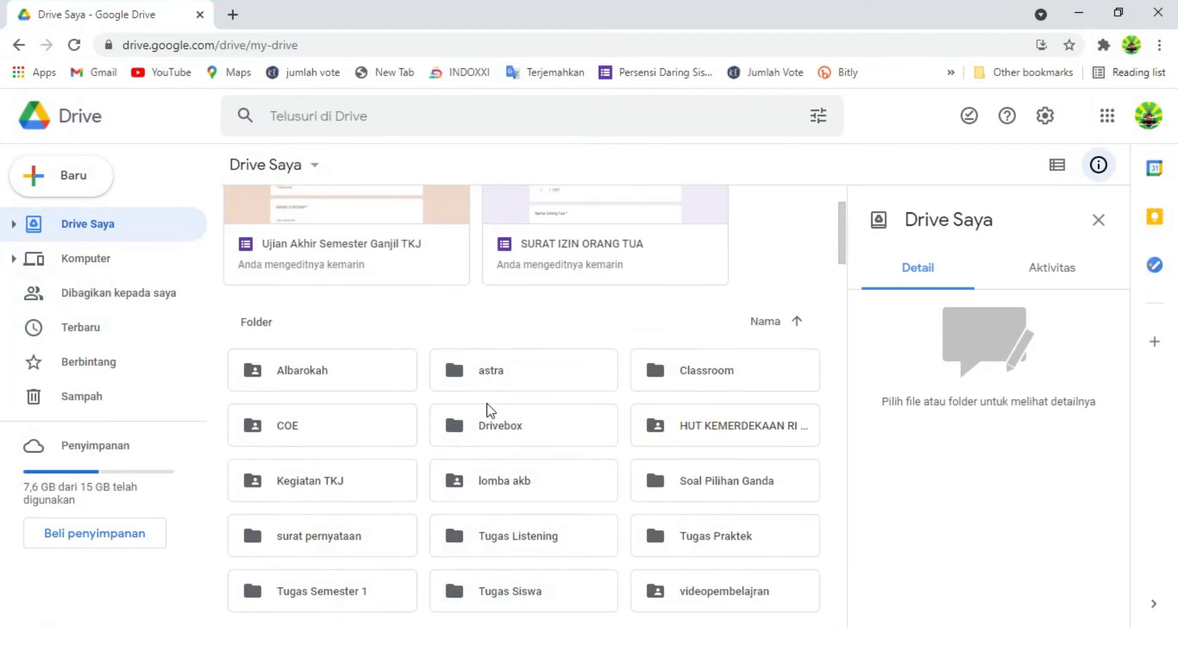
# Create a new folder named SURAT IZIN in Drive Saya.
pyautogui.scroll(2, 472, 407)
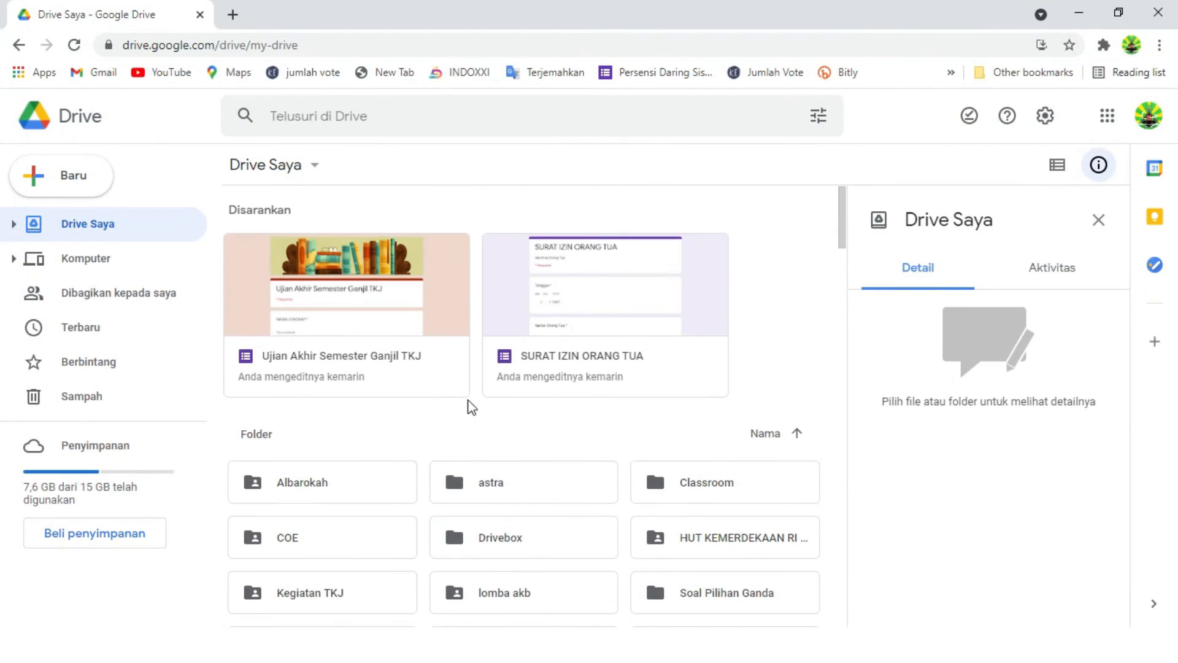
pyautogui.rightClick(417, 433)
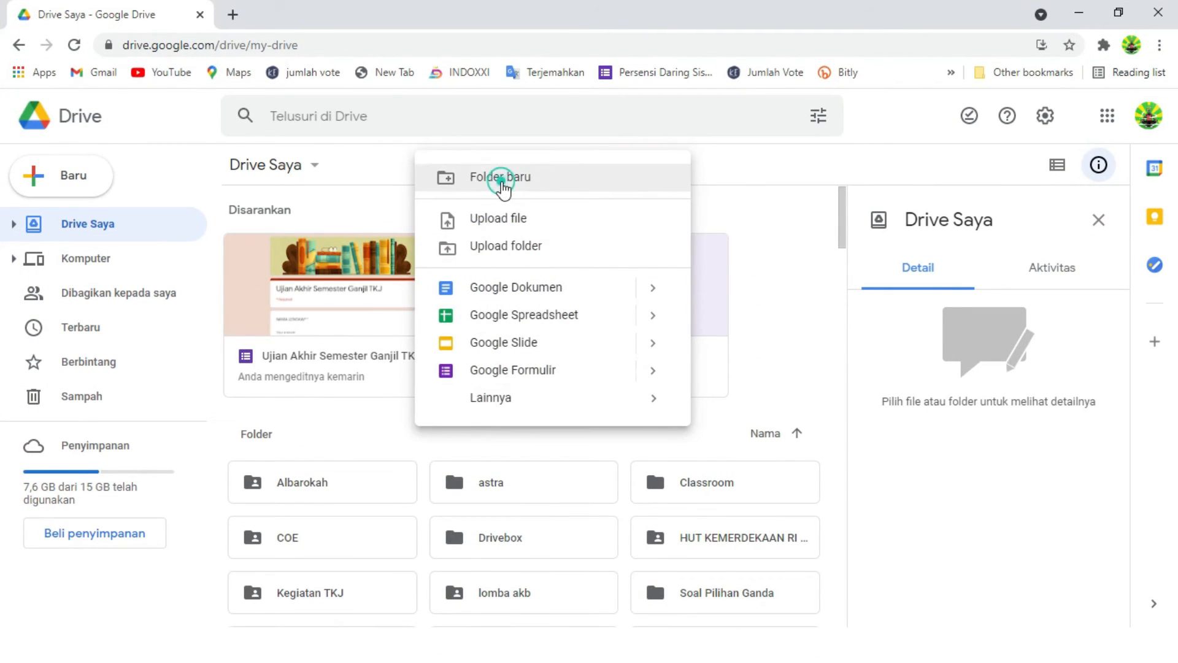
pyautogui.click(500, 186)
pyautogui.write('SU')
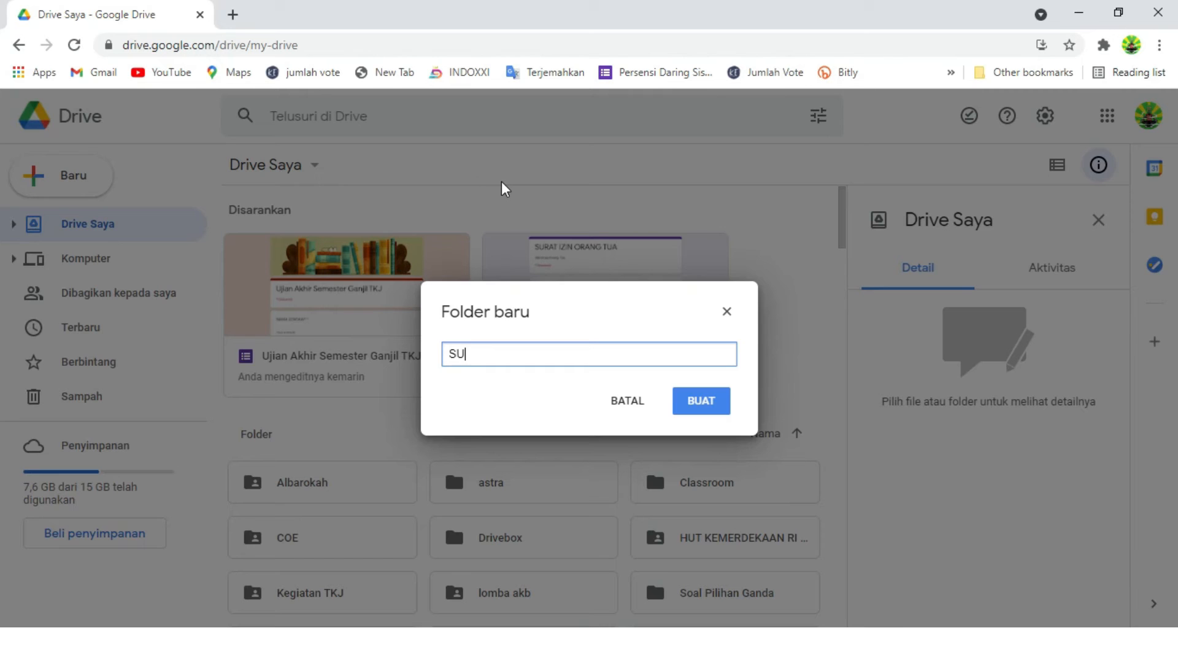
pyautogui.write('RAT IZIN')
pyautogui.click(711, 415)
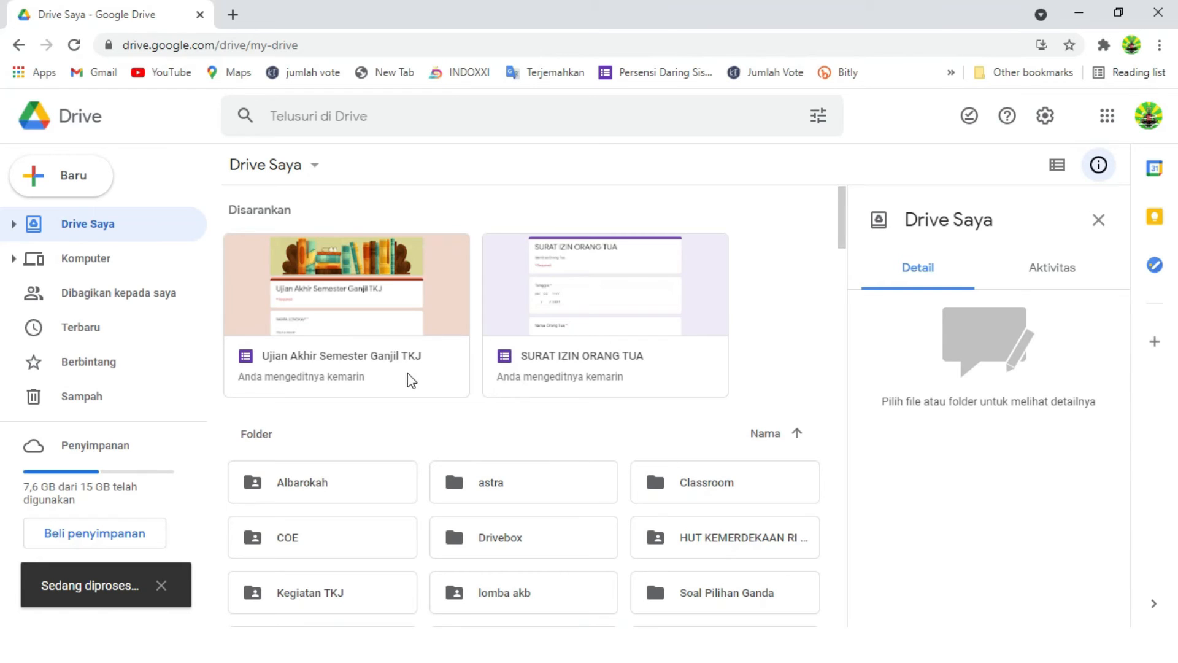
# Open the SURAT IZIN folder and create a blank Google Formulir in it.
pyautogui.doubleClick(368, 275)
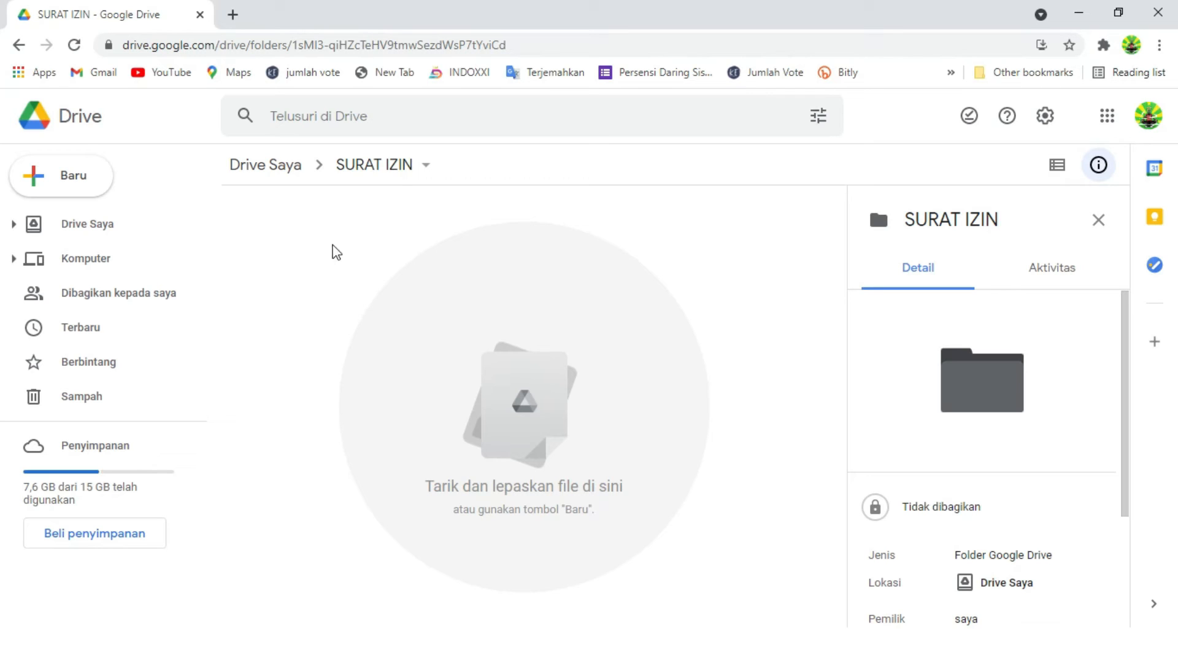
pyautogui.rightClick(326, 221)
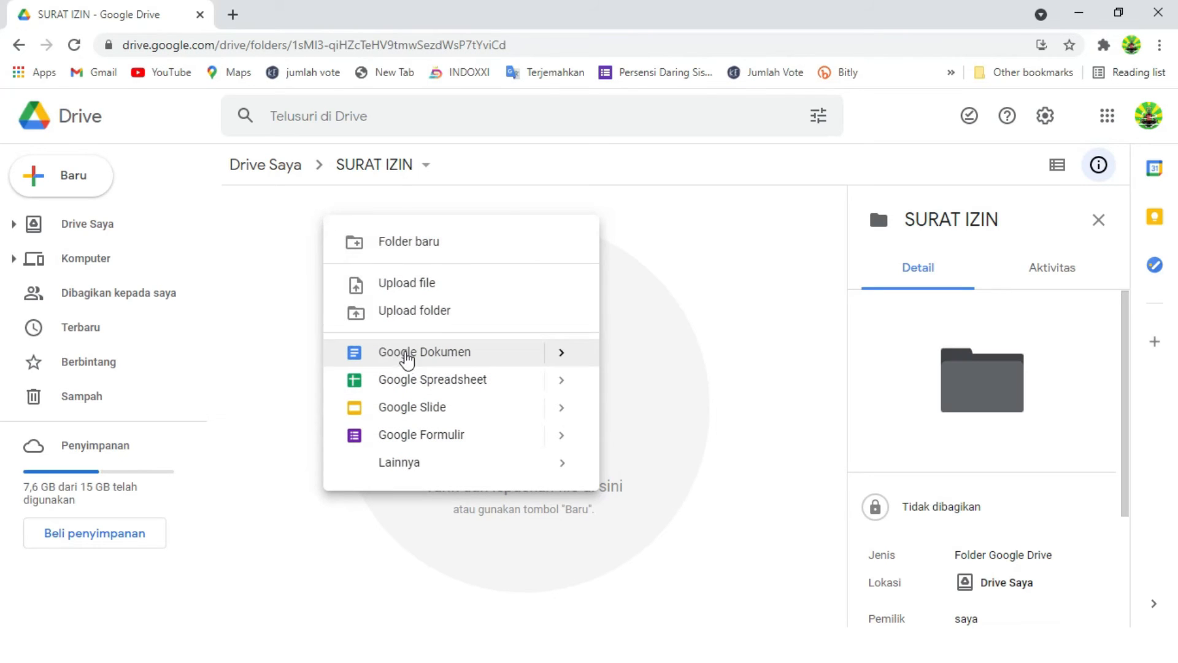
pyautogui.click(403, 437)
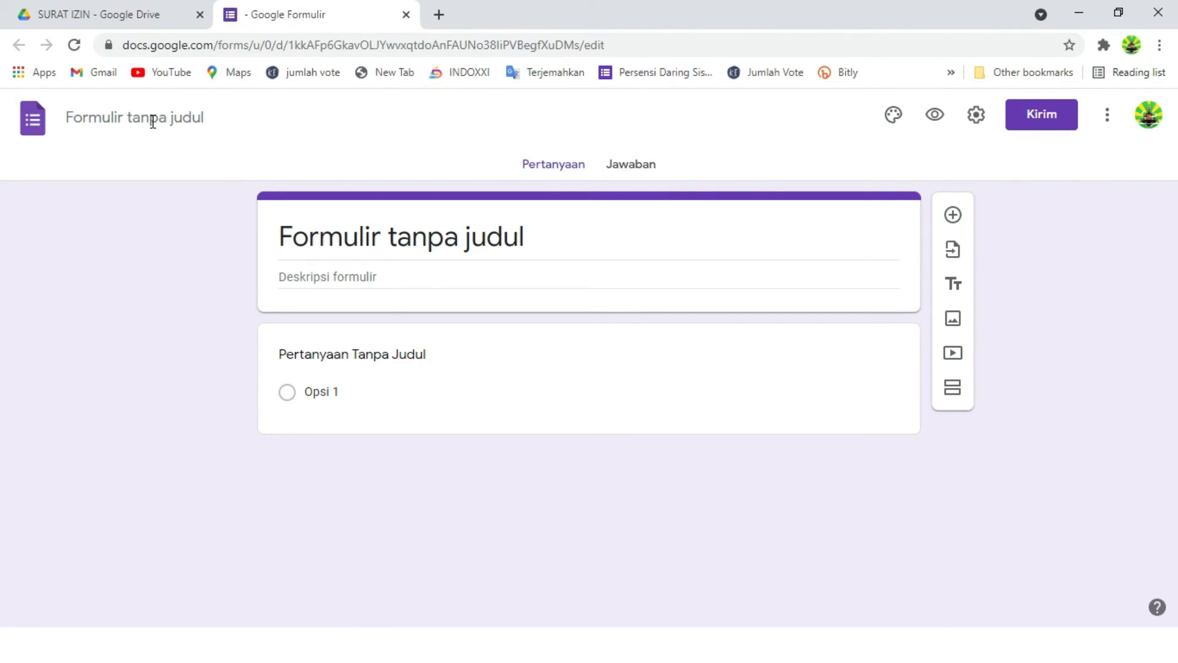
# Name and title the form SURAT IZIN ORANG TUA and enter IDENTITAS ORANG TUA as its description.
pyautogui.click(152, 121)
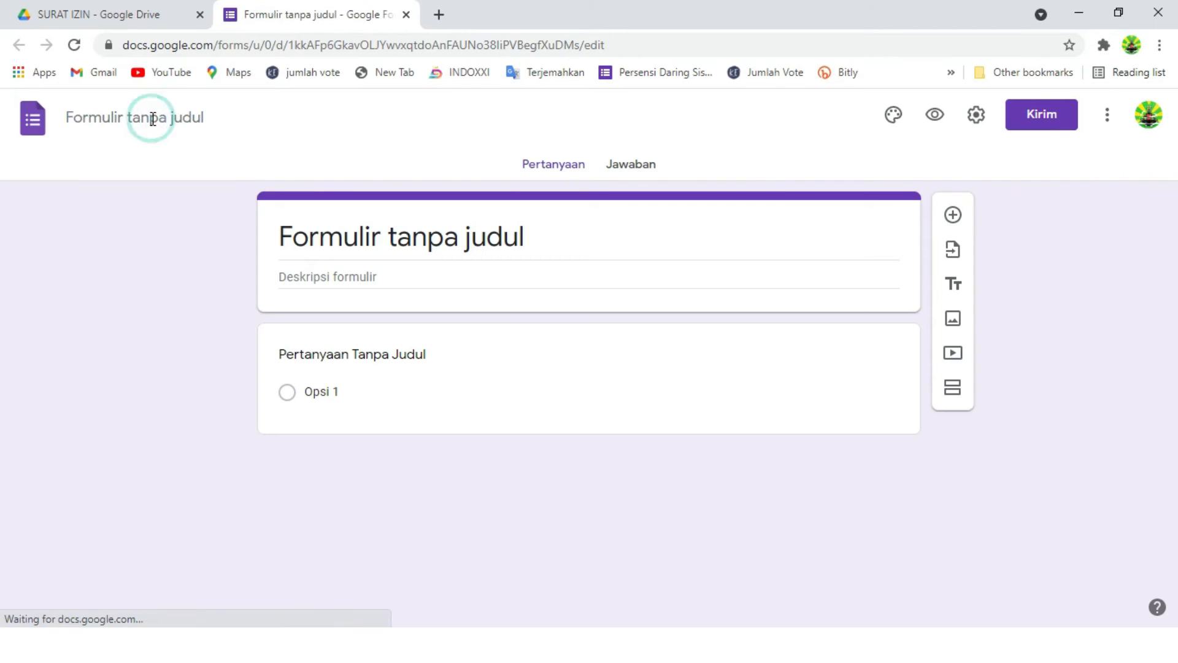
pyautogui.write('SURAT IZIN ')
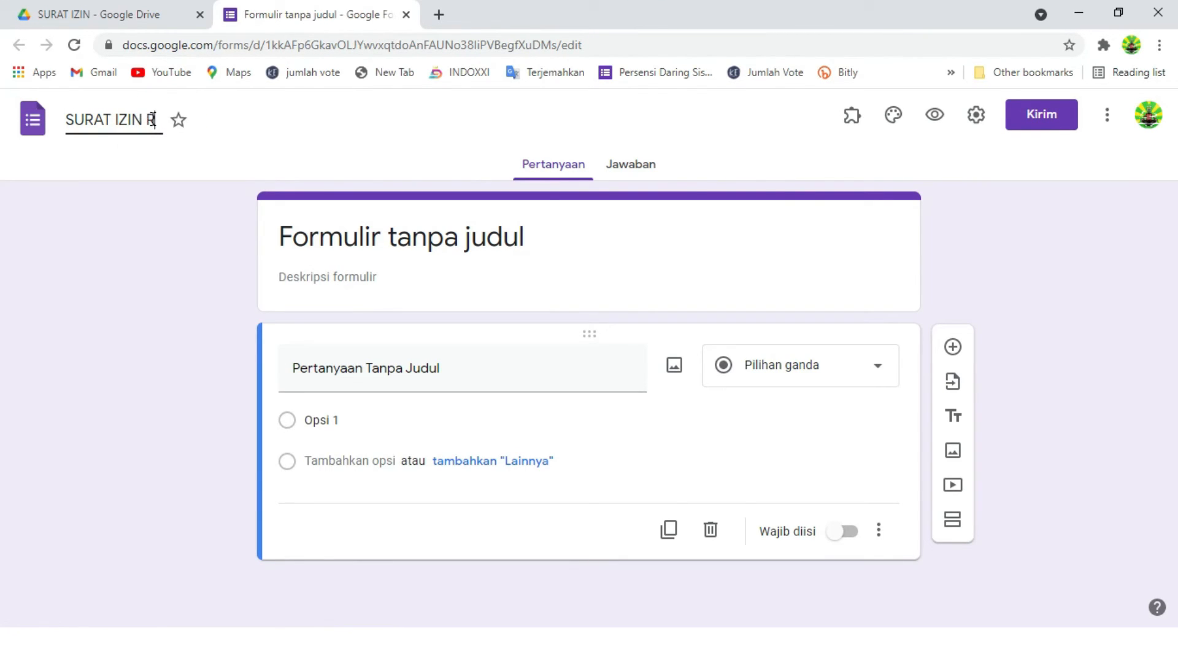
pyautogui.write('ORANG TUA')
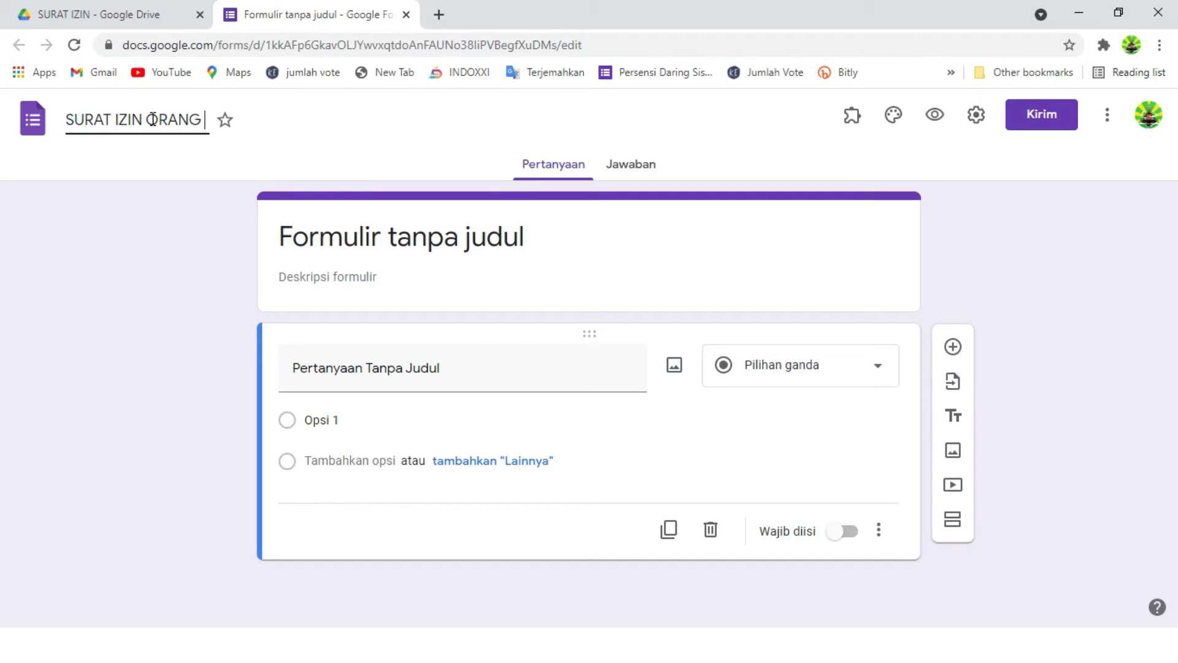
pyautogui.click(447, 242)
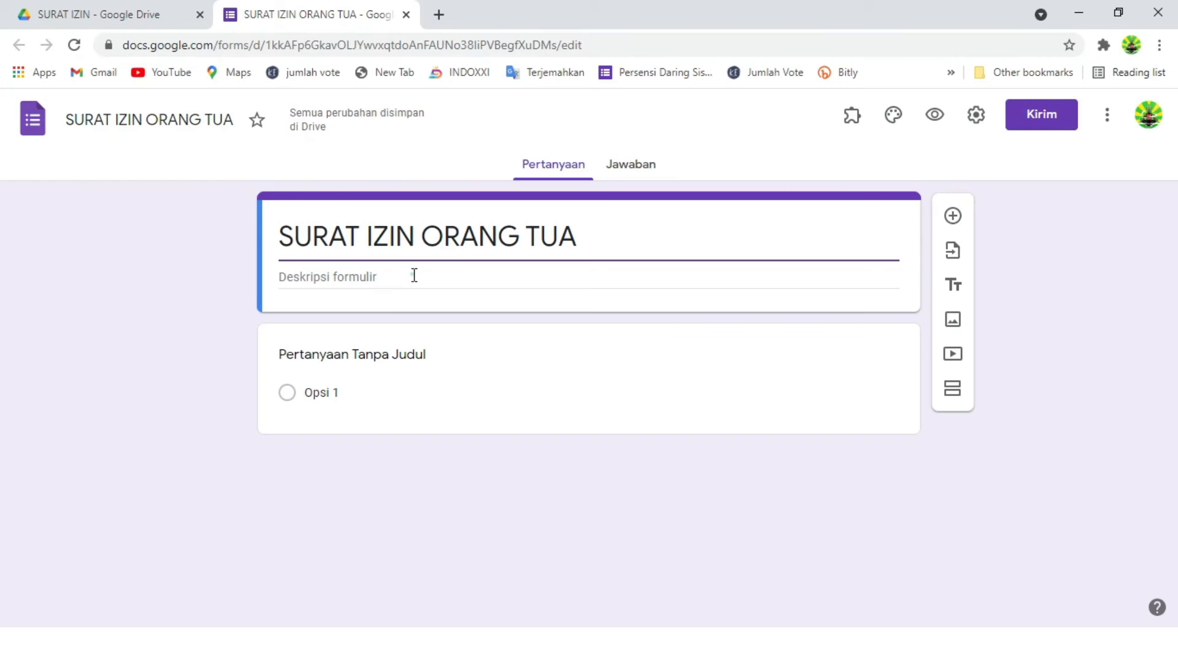
pyautogui.click(415, 275)
pyautogui.write('IDE')
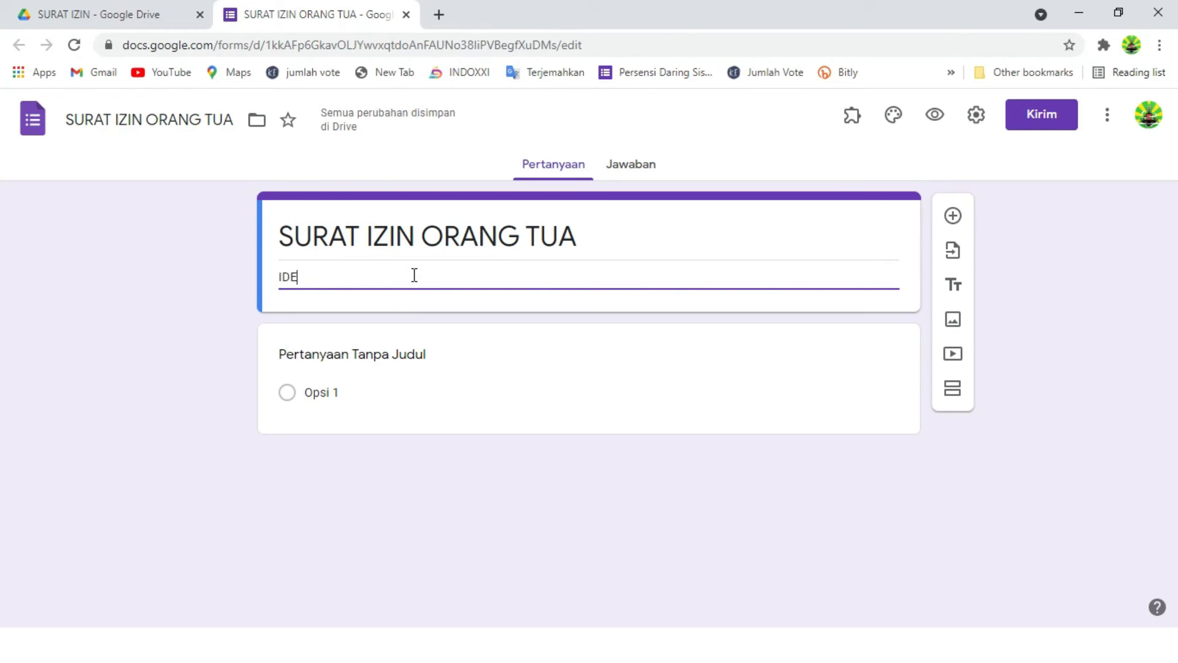
pyautogui.write('NTITAS ORANG TUA')
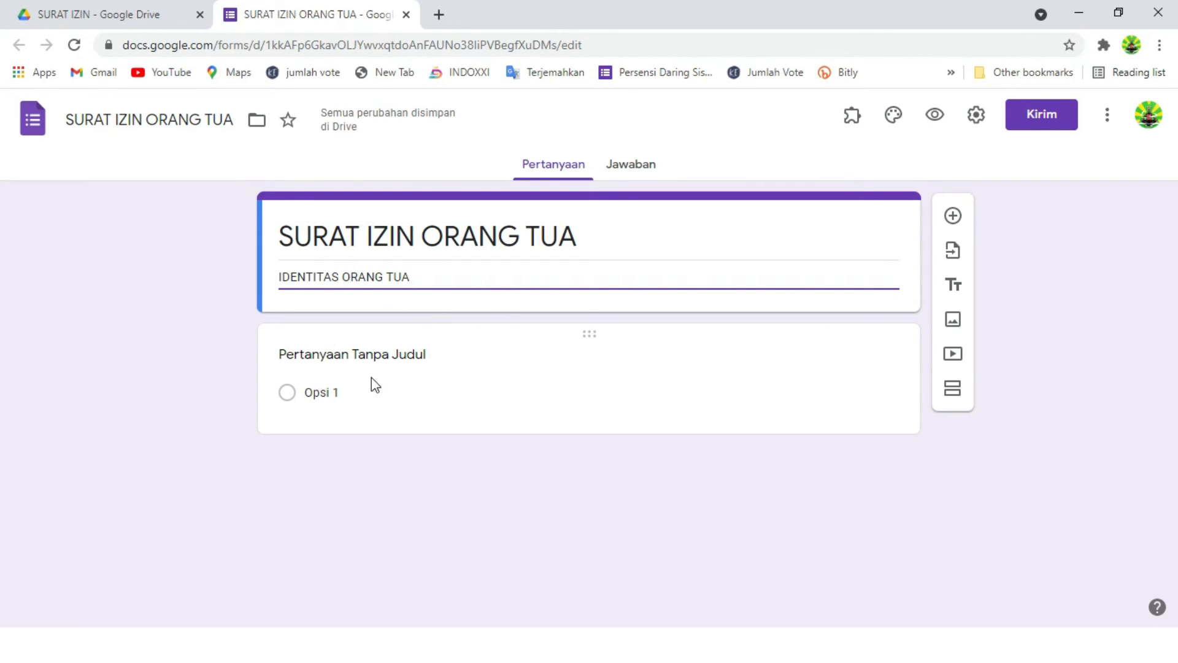
# Turn the untitled first question into a required short-answer question titled "Nama Orang Tua".
pyautogui.click(374, 356)
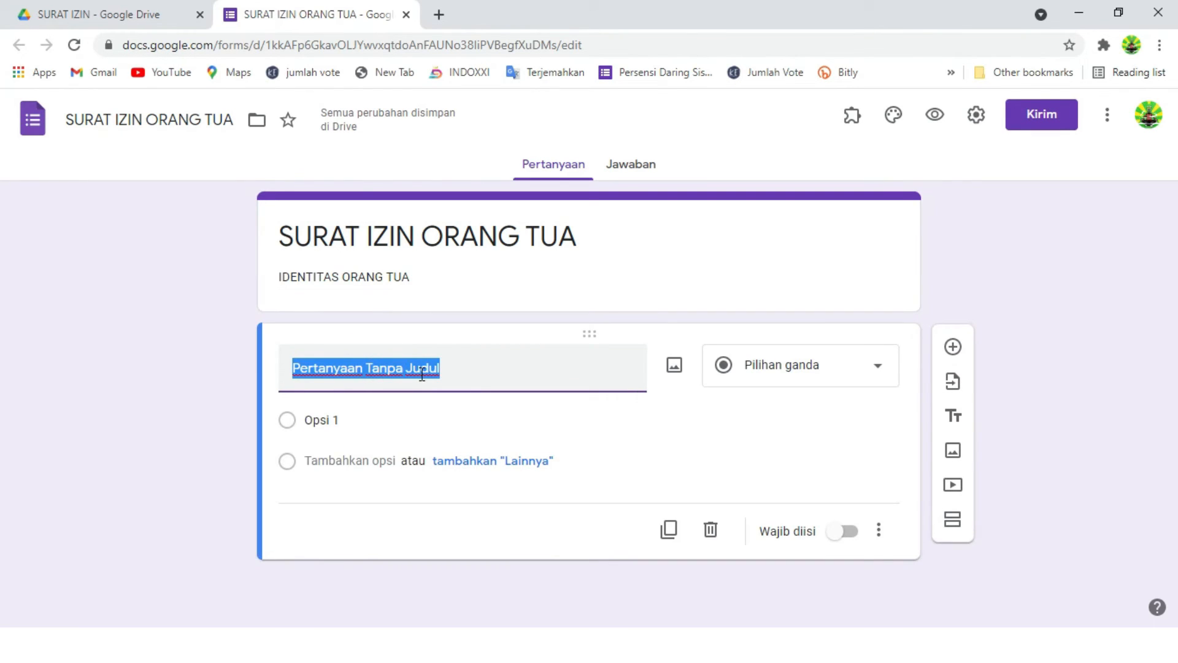
pyautogui.write('NAMA')
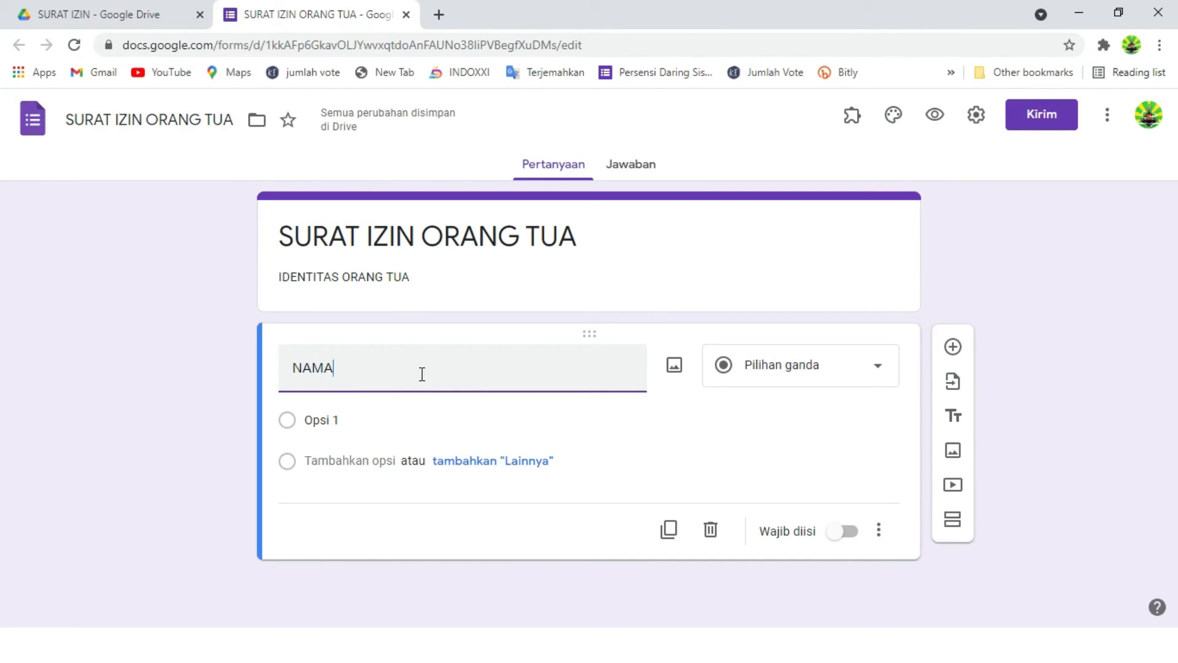
pyautogui.press('BackSpace')
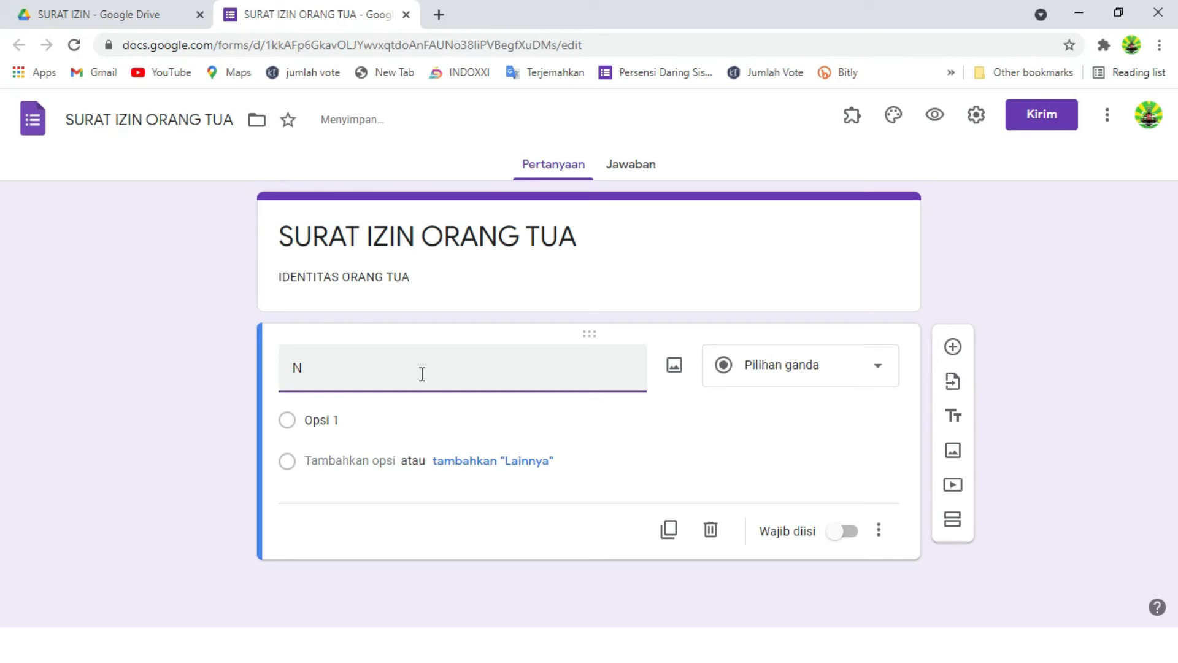
pyautogui.write('a Orang Tua')
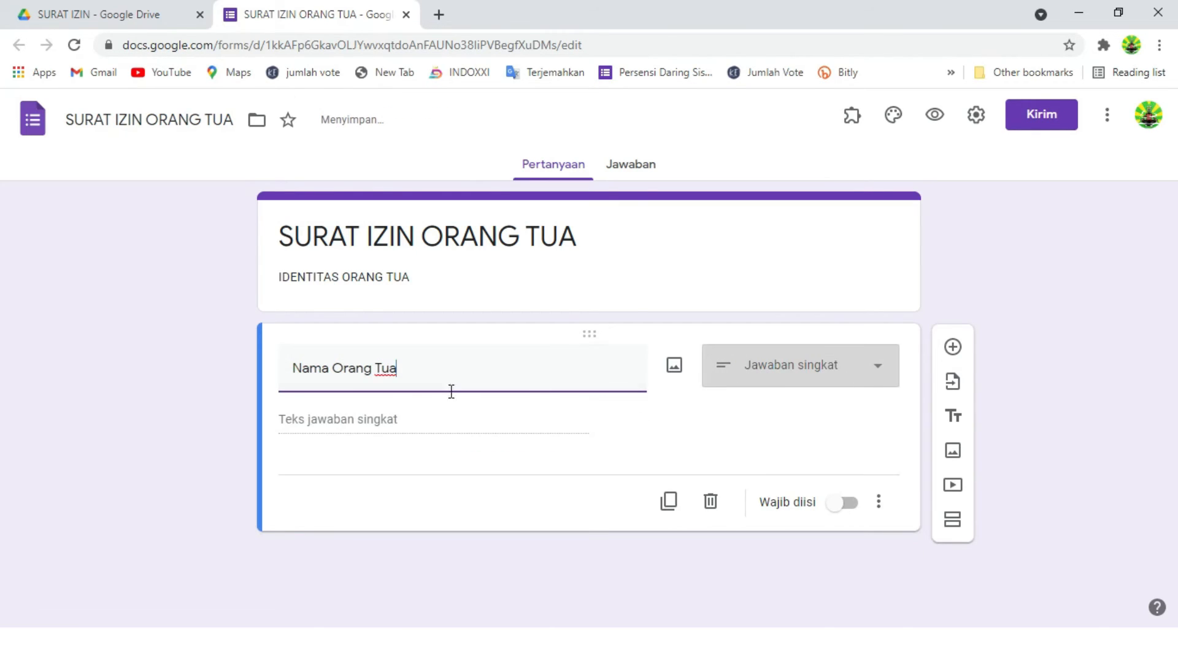
pyautogui.click(834, 500)
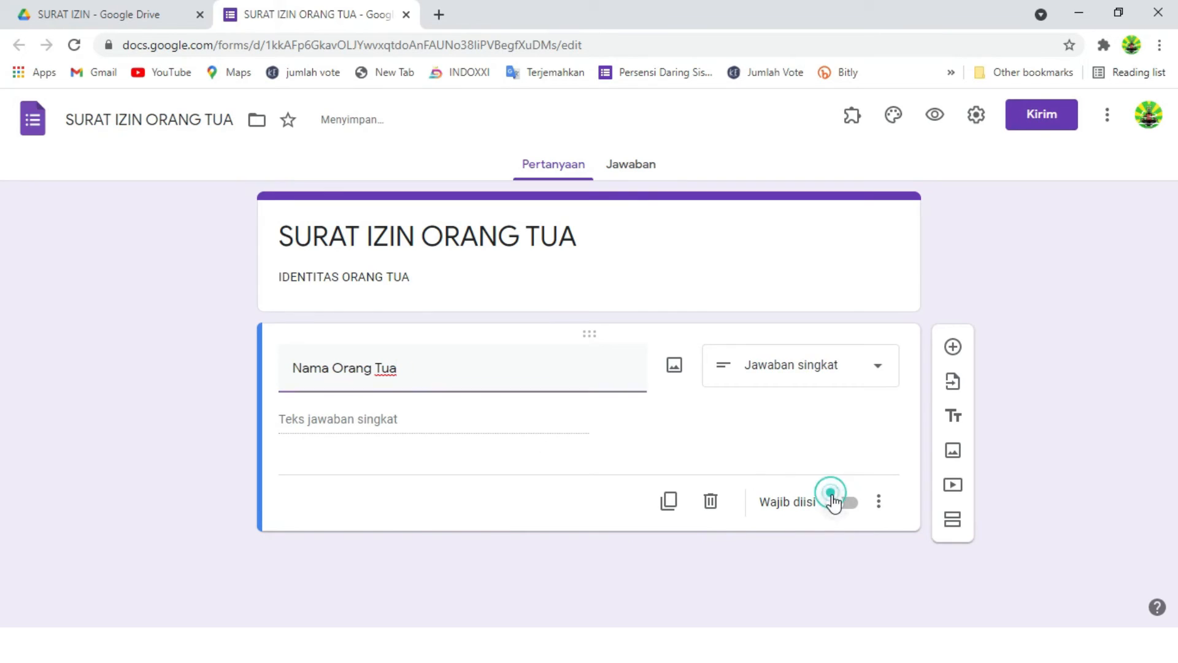
# Add a required paragraph question titled "Alamat Orang Tua" below the parent name question.
pyautogui.click(953, 347)
pyautogui.write('A')
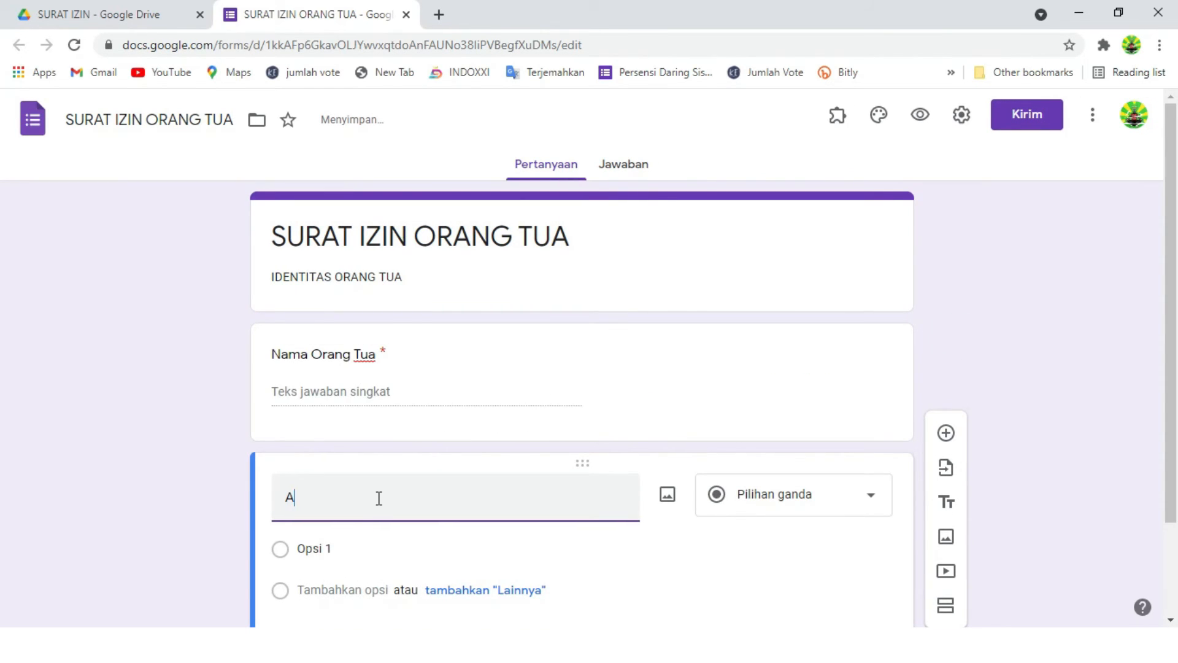
pyautogui.write('lamat Oran')
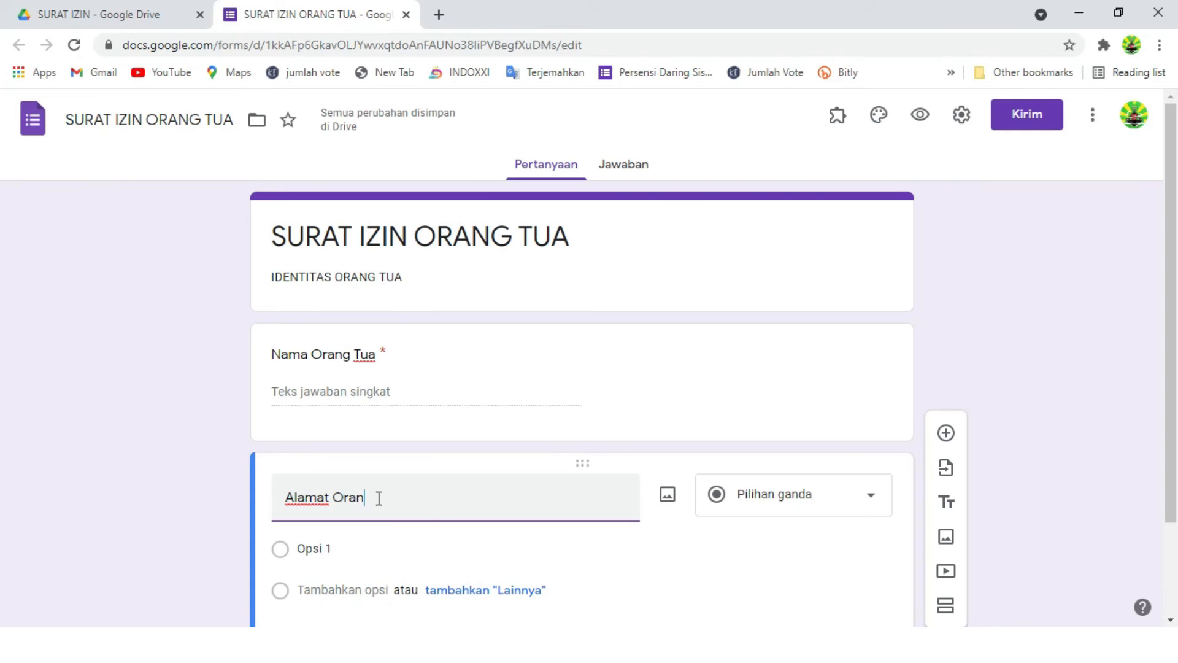
pyautogui.write('g Tua')
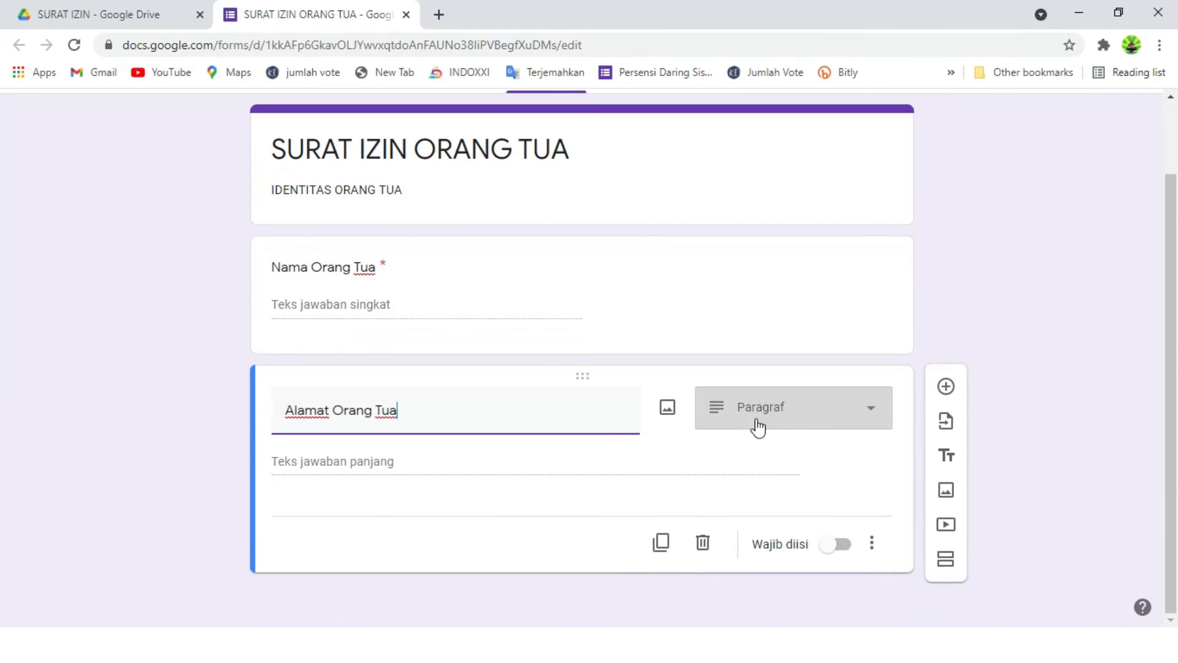
pyautogui.click(841, 545)
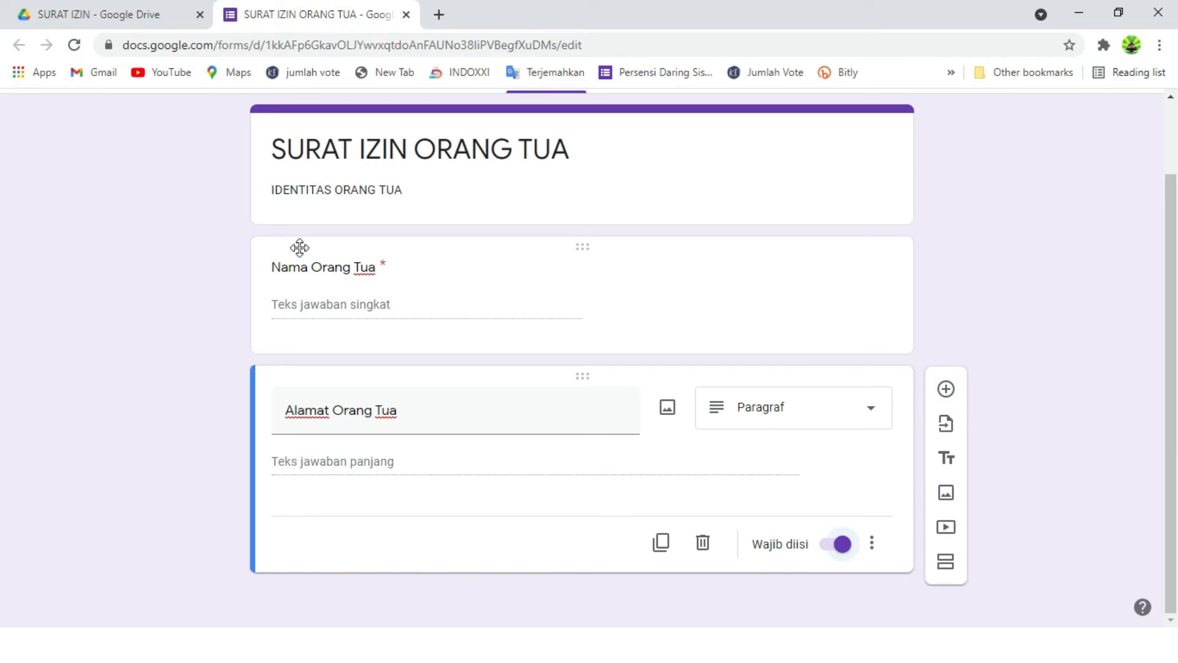
# Insert a required date question titled "Tanggal" directly below the form header, above "Nama Orang Tua".
pyautogui.tripleClick(411, 194)
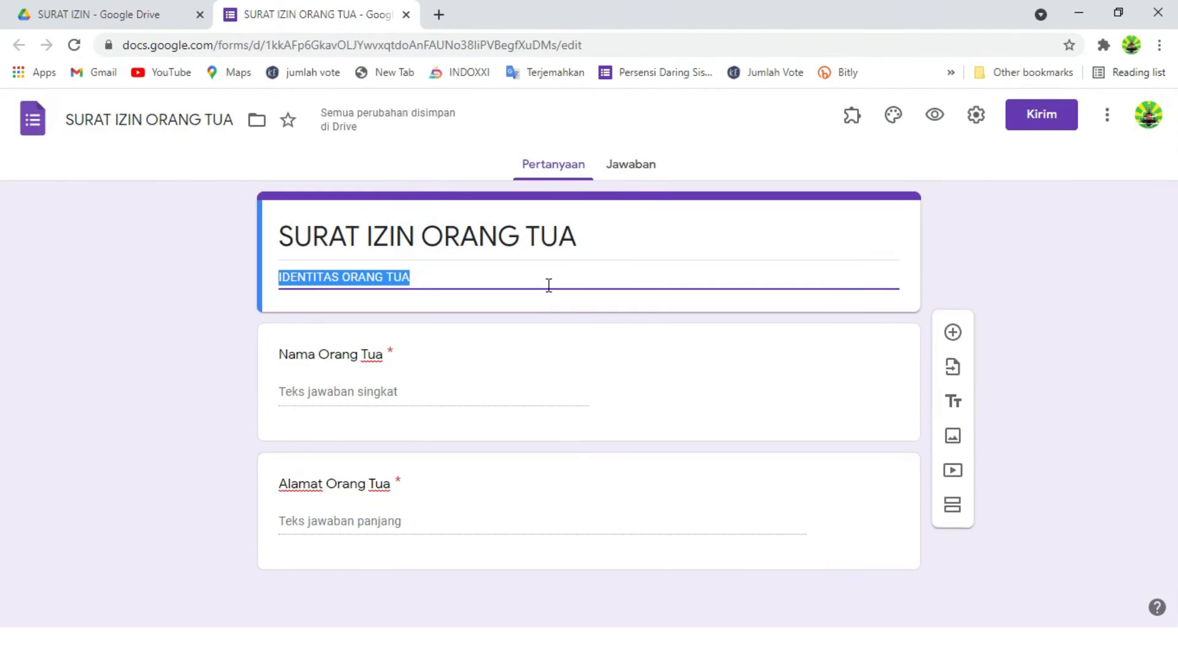
pyautogui.click(949, 219)
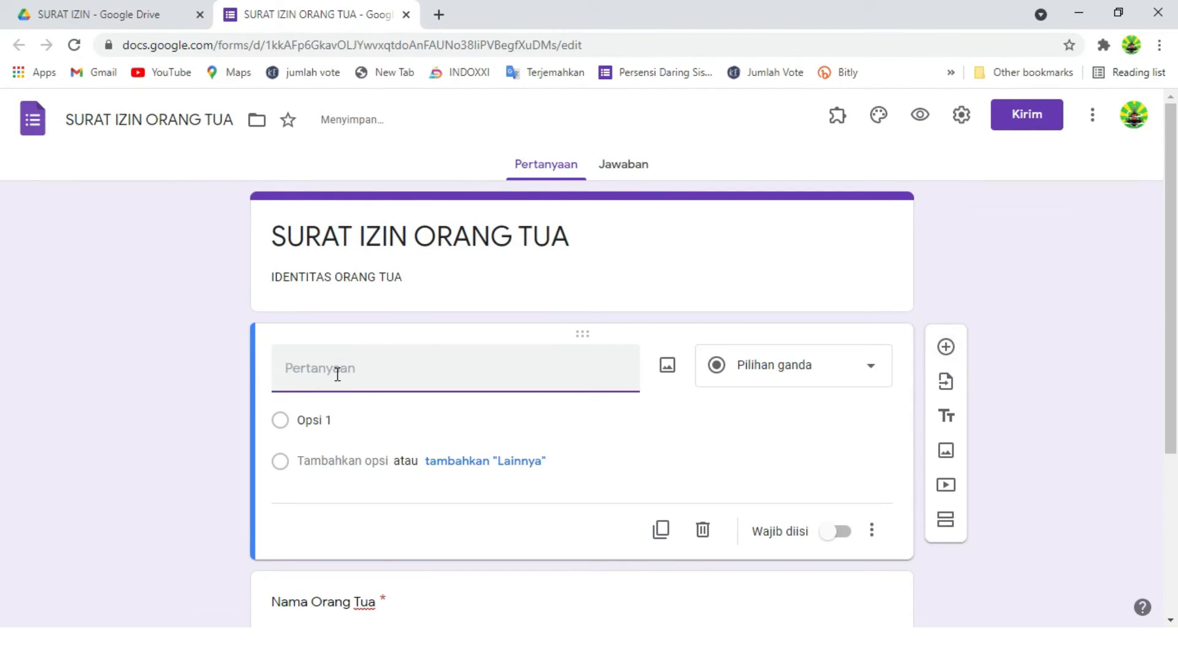
pyautogui.write('Tanggal')
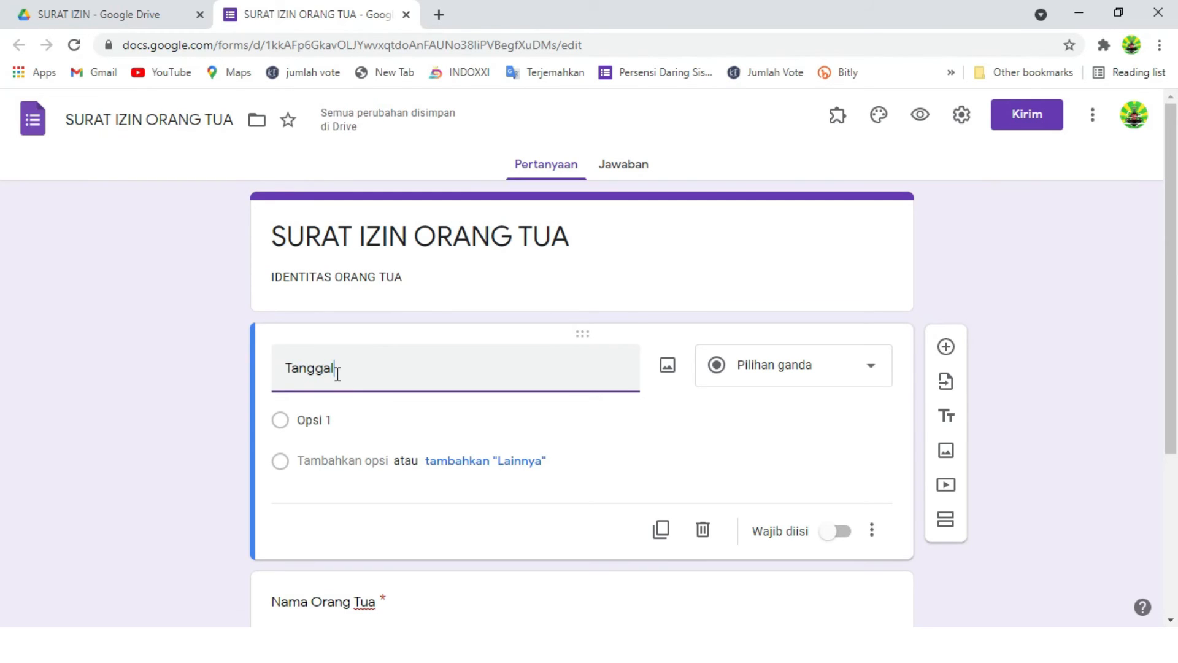
pyautogui.scroll(-1, 342, 377)
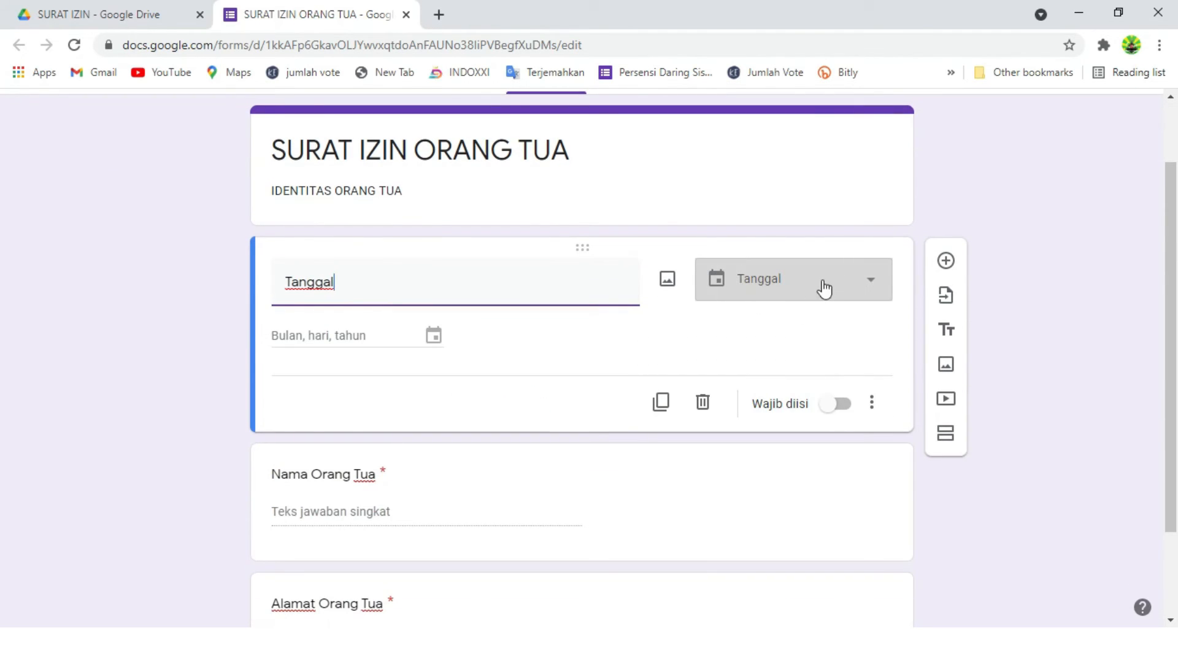
pyautogui.click(841, 404)
# Add a second section after the "Alamat Orang Tua" question and title it IDENTITAS SISWA.
pyautogui.scroll(-2, 571, 376)
pyautogui.click(614, 514)
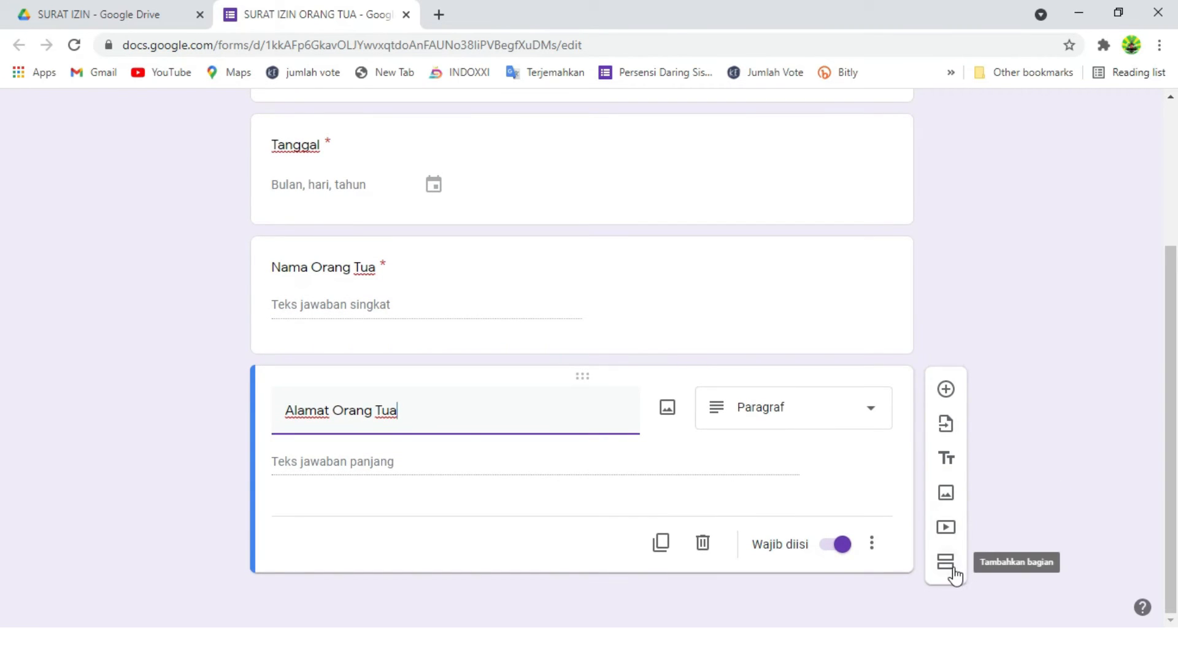
pyautogui.click(951, 569)
pyautogui.click(373, 499)
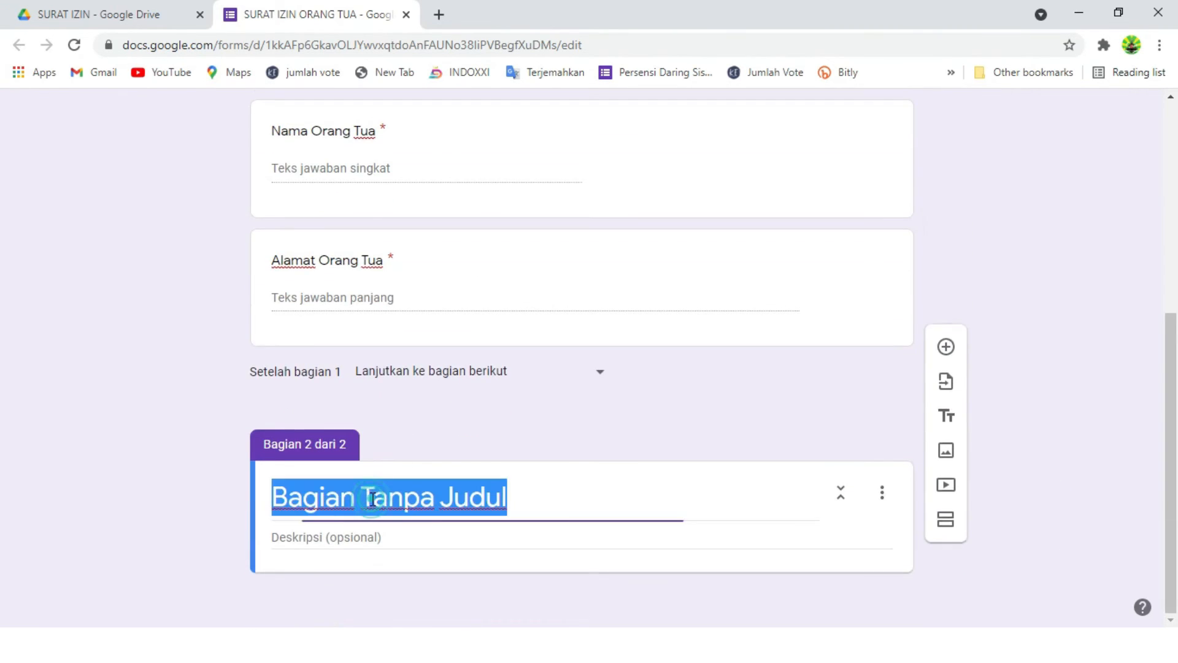
pyautogui.press('BackSpace')
pyautogui.write('ide')
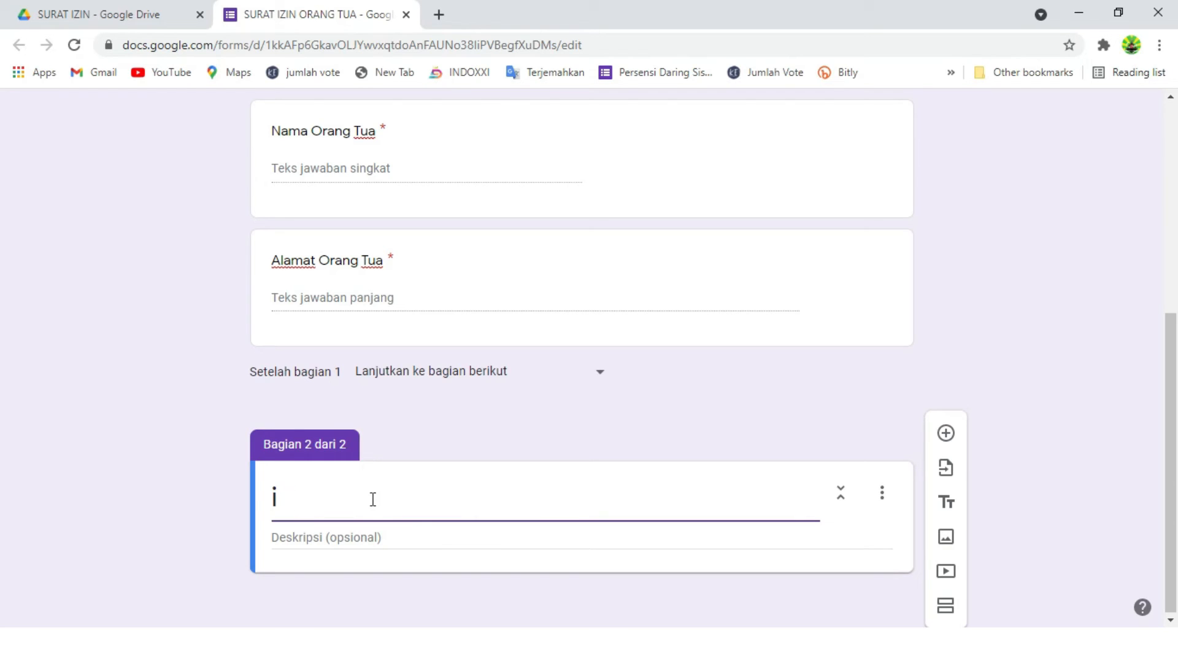
pyautogui.press('BackSpace')
pyautogui.write('IDENTITAS')
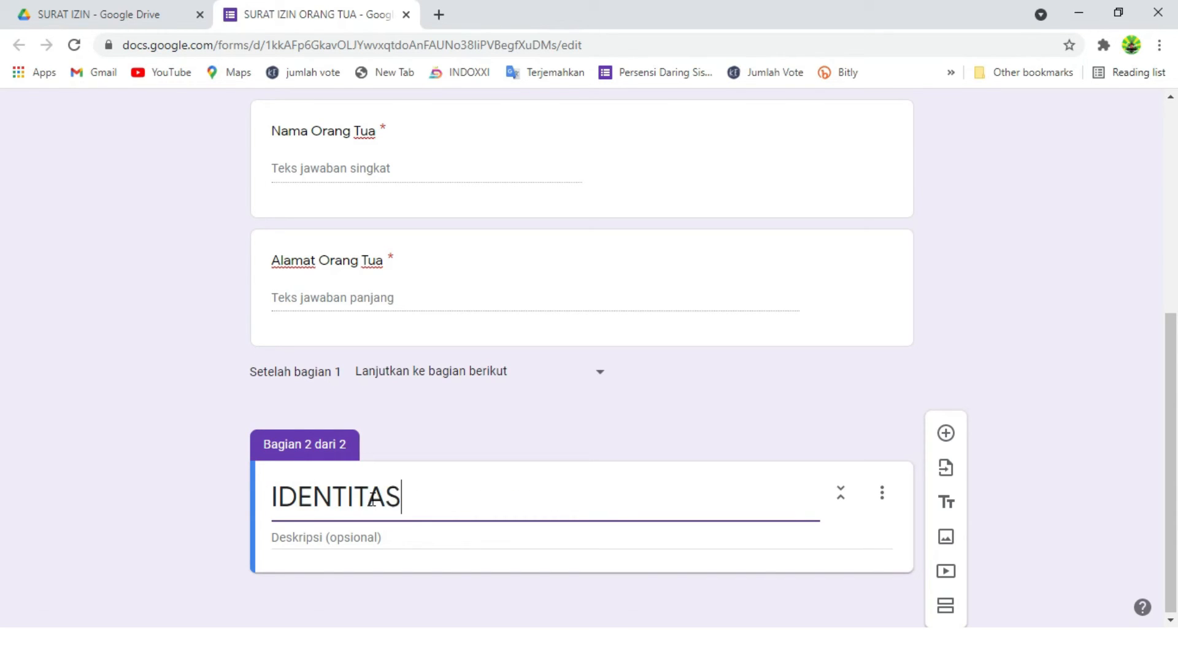
pyautogui.write(' SISWA')
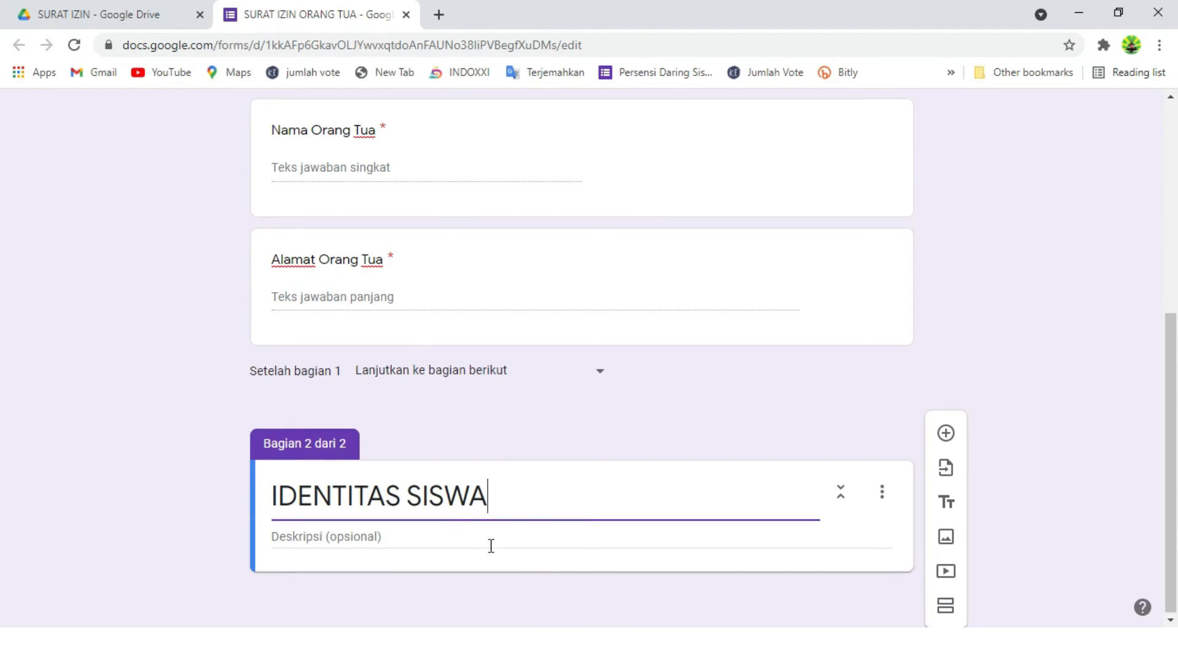
# Add a required short-answer question titled "Nama Siswa" to the IDENTITAS SISWA section.
pyautogui.click(945, 433)
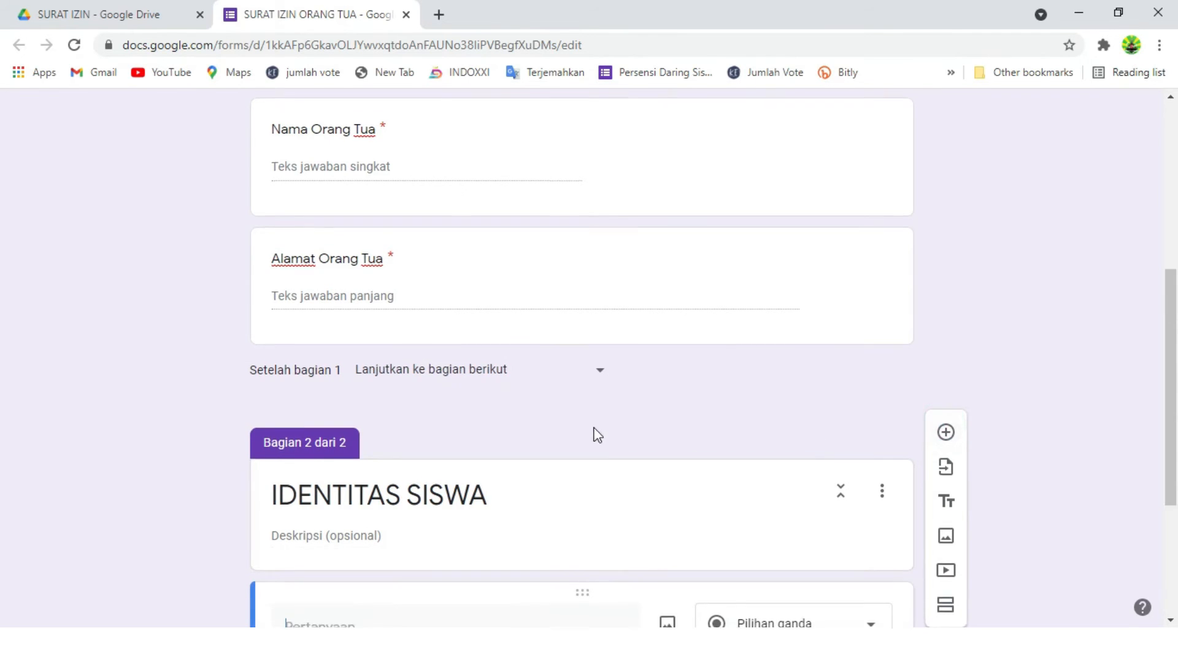
pyautogui.write('N')
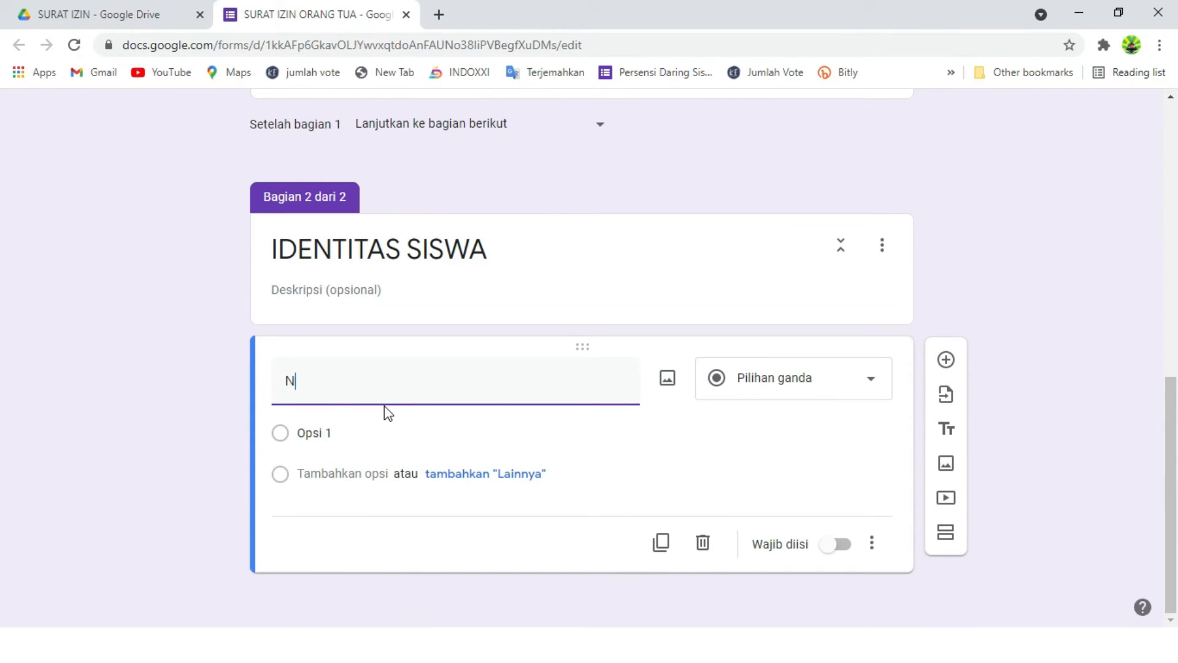
pyautogui.write('ama Siswa')
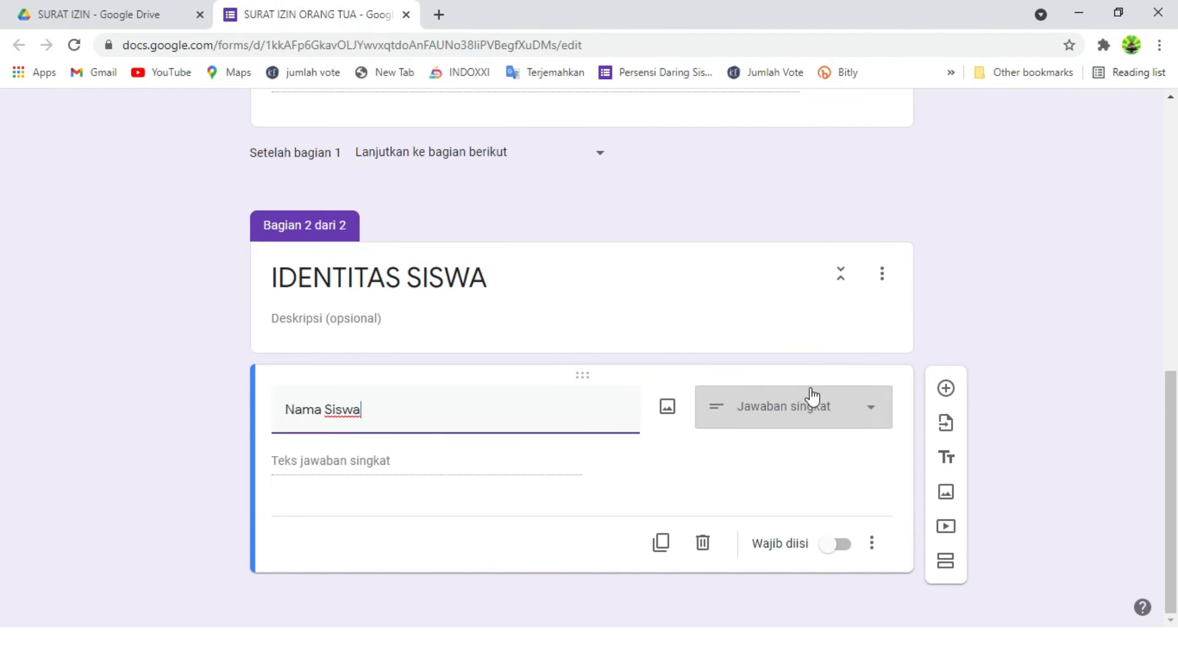
pyautogui.click(847, 543)
# Add a drop-down question titled "Kelas" below "Nama Siswa" in the IDENTITAS SISWA section.
pyautogui.click(946, 388)
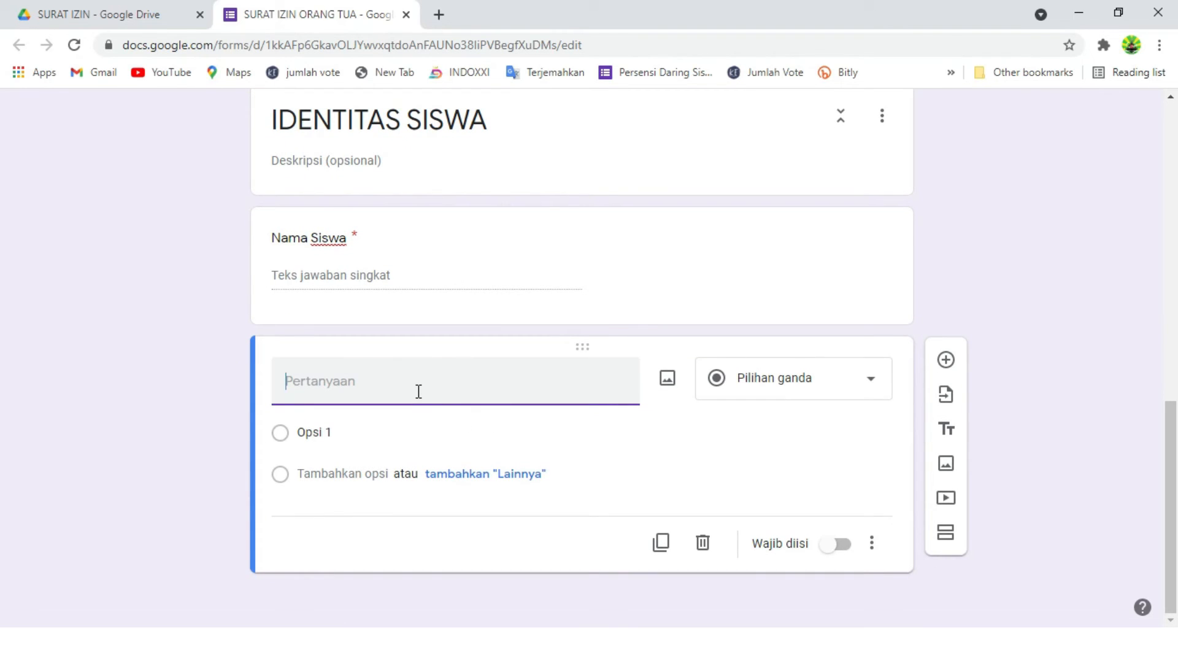
pyautogui.write('Kelas')
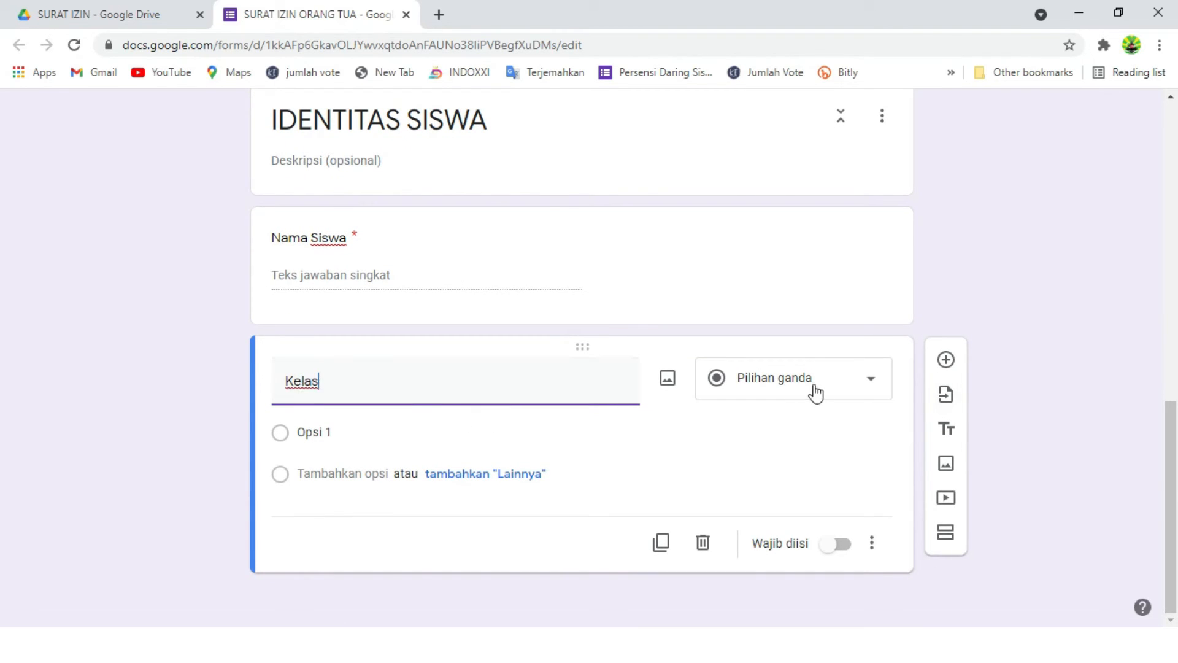
pyautogui.click(813, 389)
pyautogui.click(772, 318)
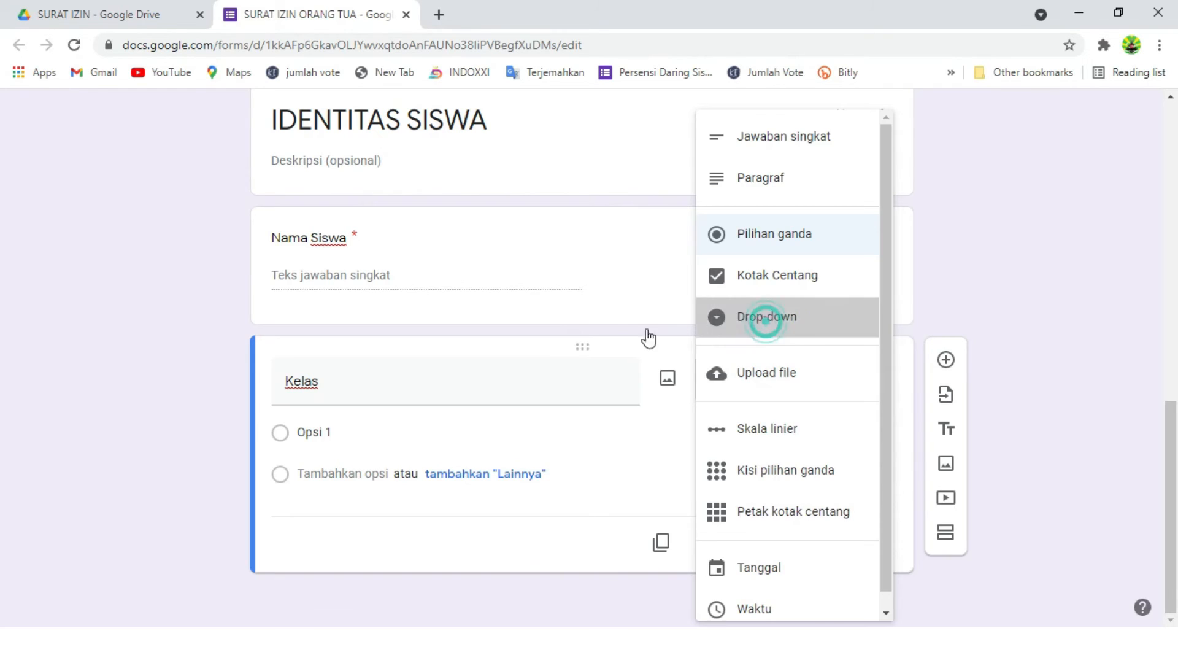
# Give the "Kelas" question the options XII A, XII B, XII C and XII D, and make it required.
pyautogui.click(407, 435)
pyautogui.write('x')
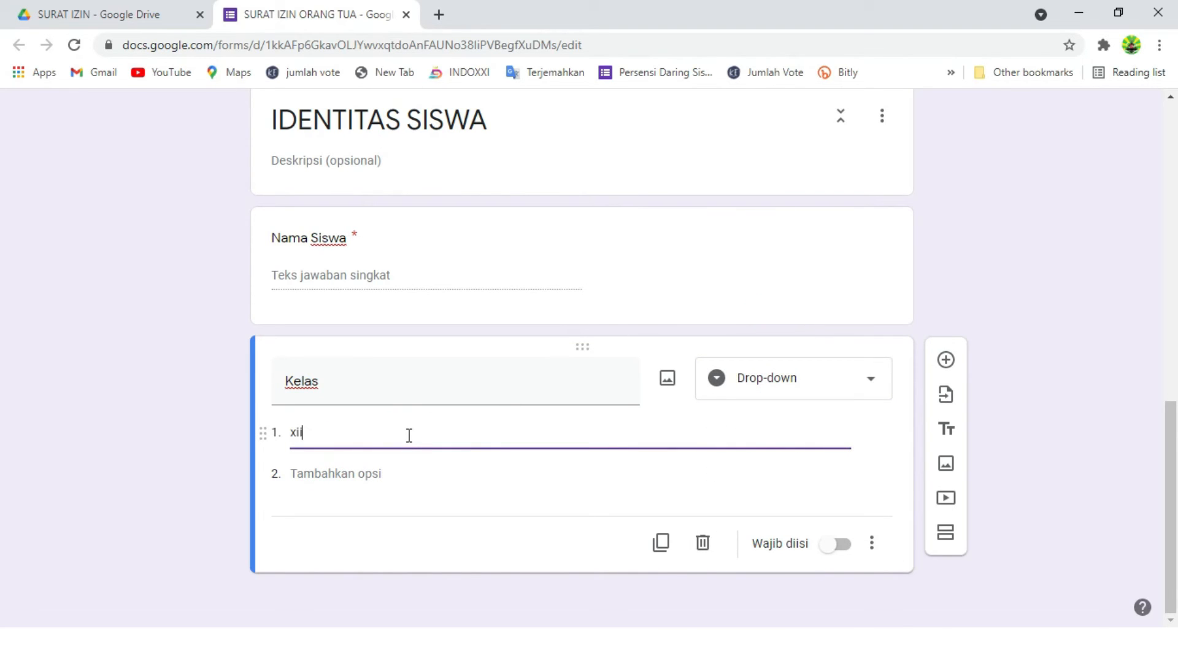
pyautogui.write('II A')
pyautogui.press('Return')
pyautogui.write('XII B')
pyautogui.press('Return')
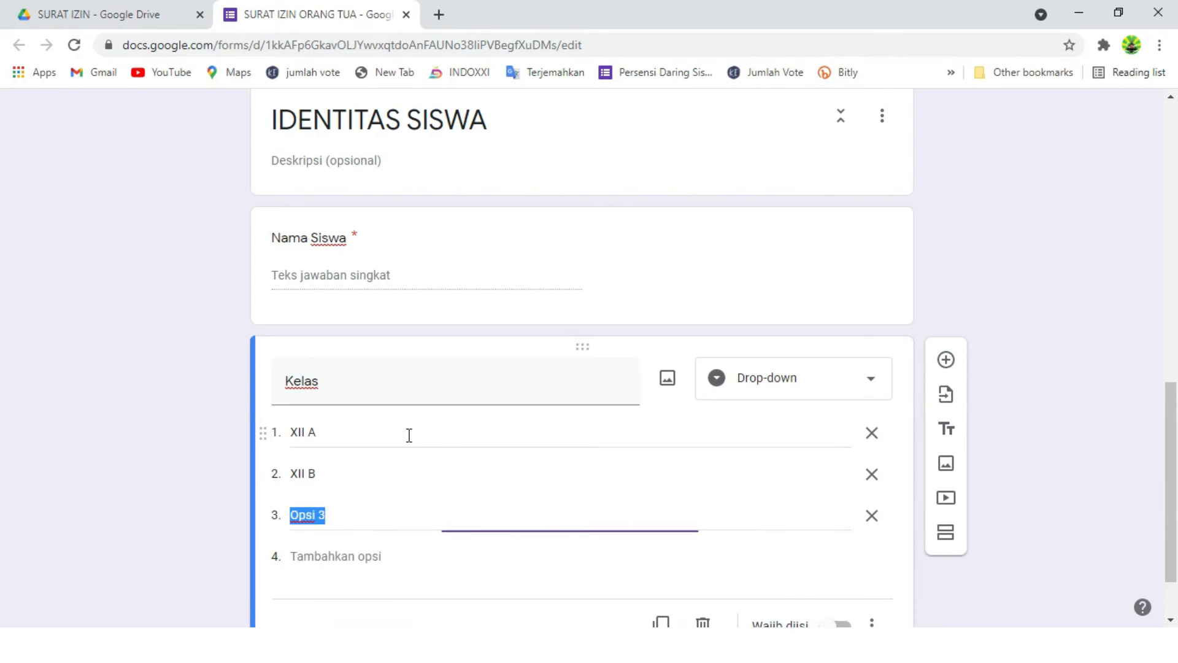
pyautogui.write('XII C')
pyautogui.press('Return')
pyautogui.write('X')
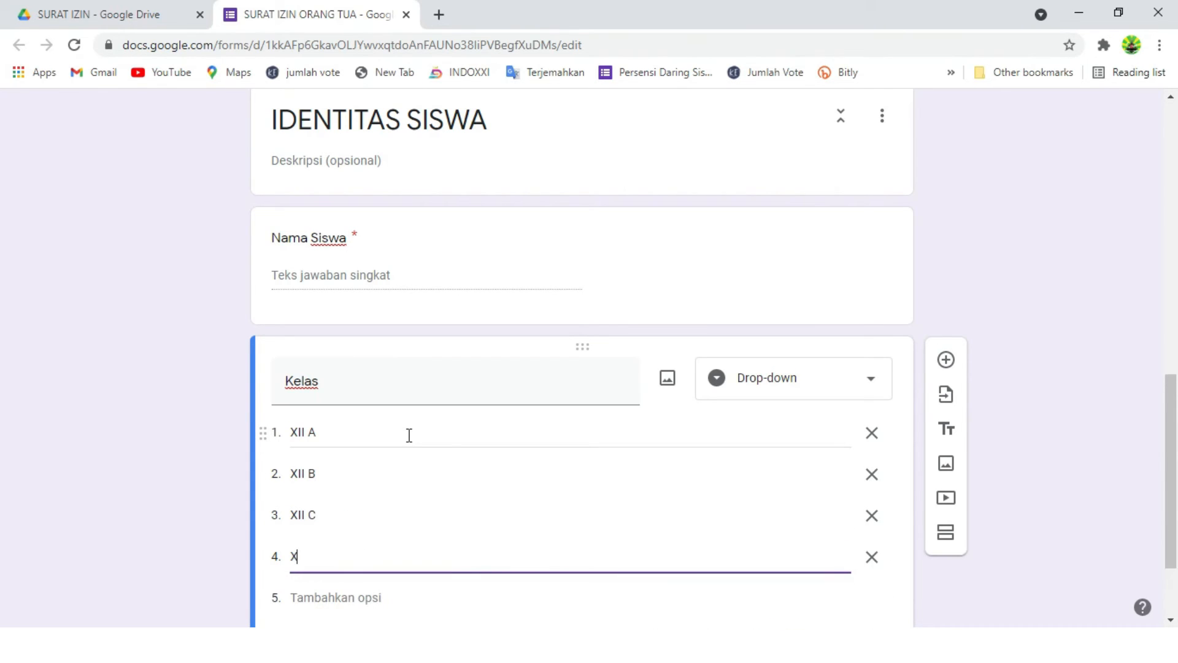
pyautogui.scroll(-2, 408, 435)
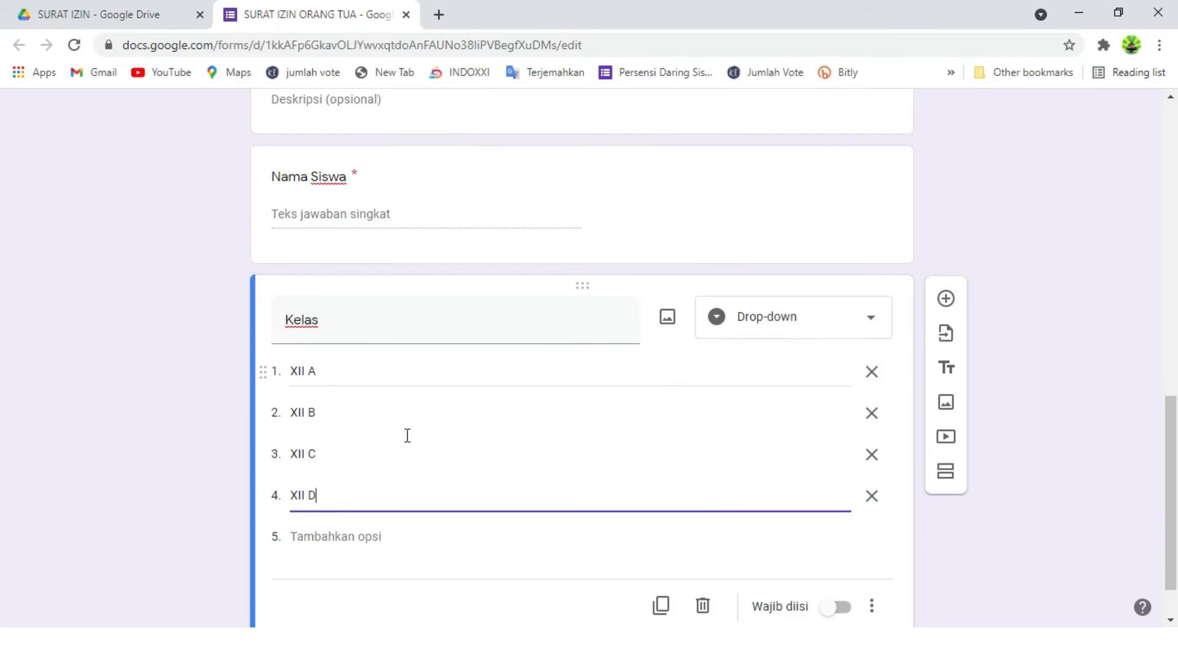
pyautogui.click(839, 545)
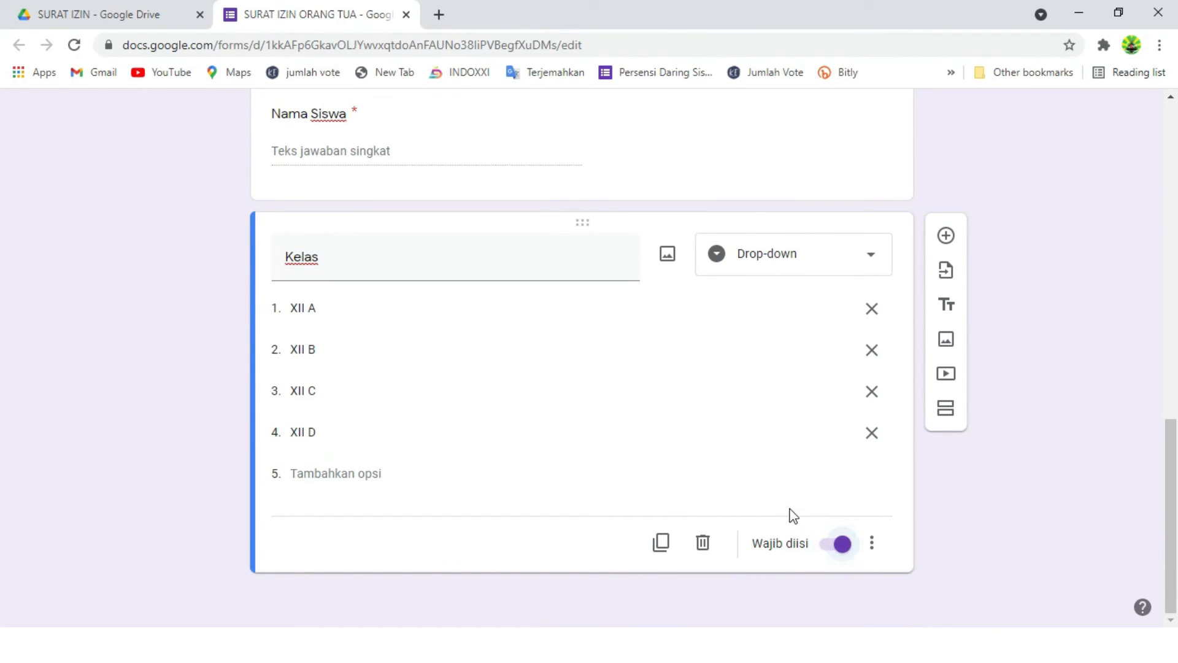
# Create a new spreadsheet with the suggested name as the destination for the form's responses.
pyautogui.scroll(20, 316, 507)
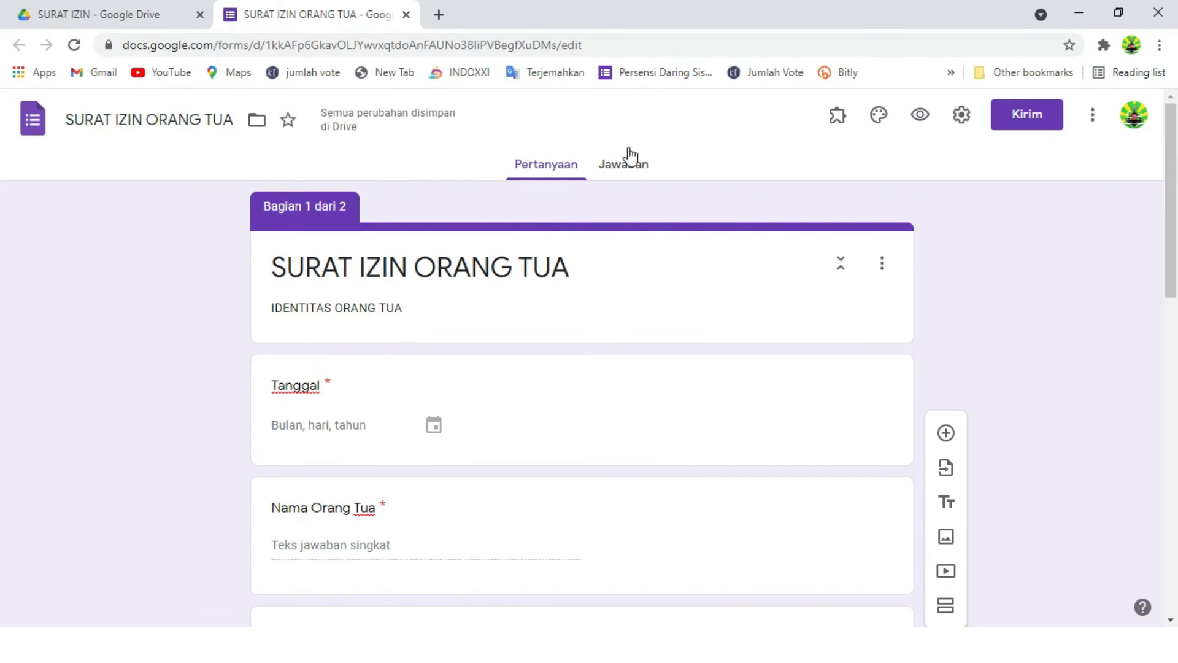
pyautogui.click(611, 167)
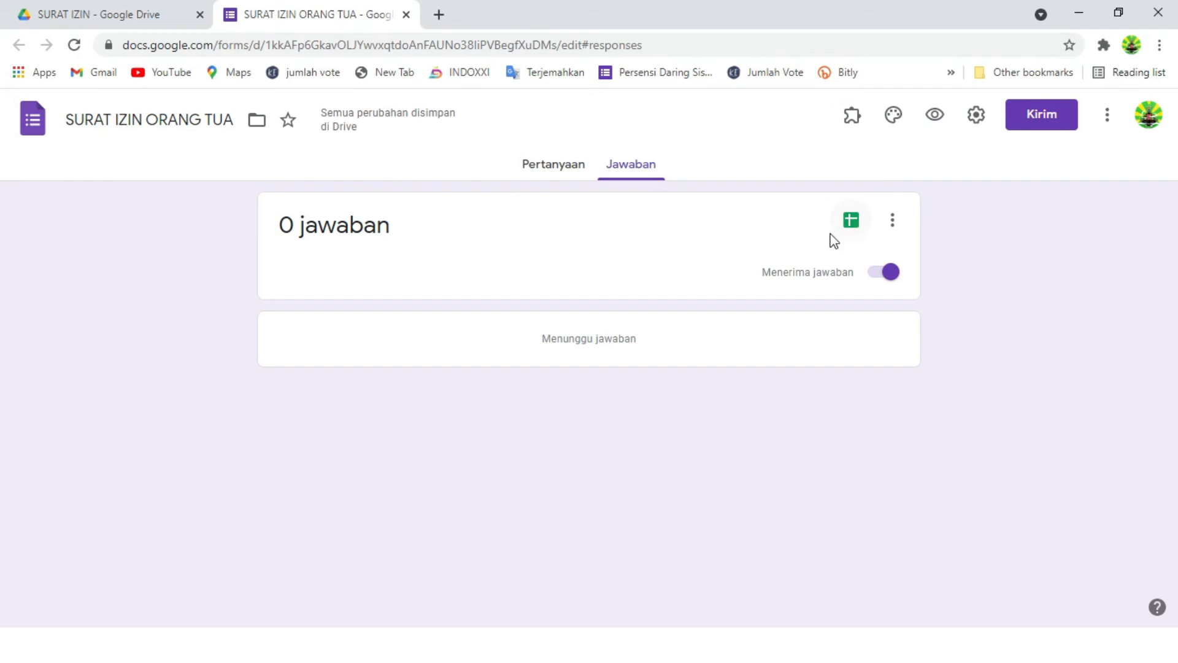
pyautogui.click(849, 226)
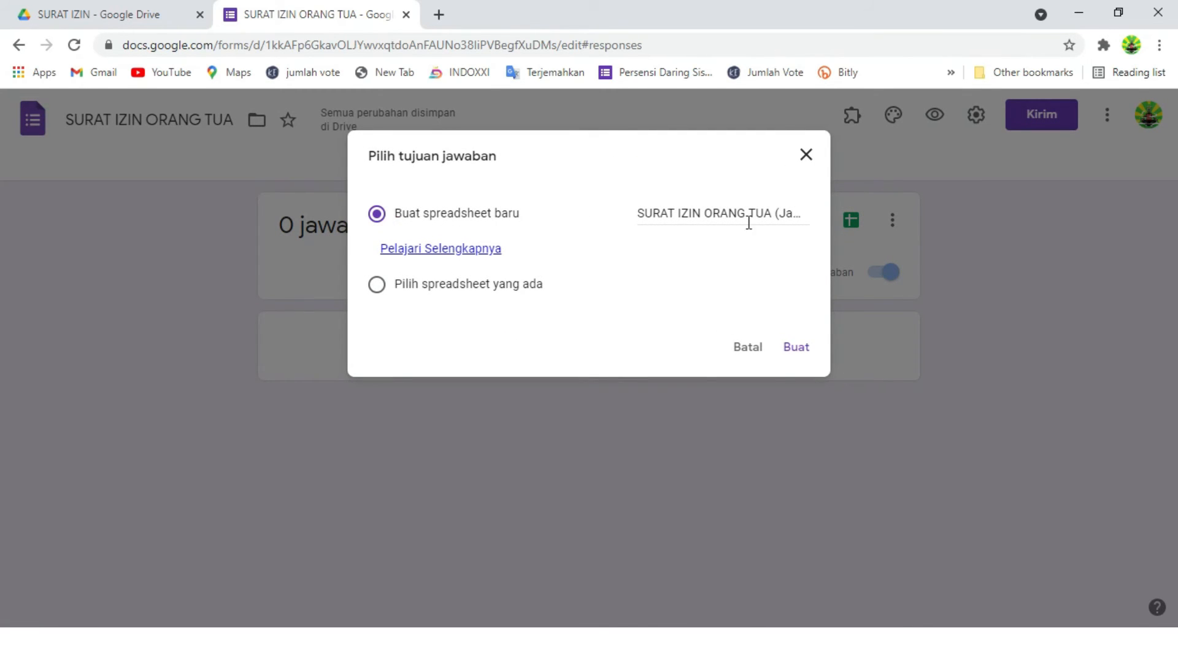
pyautogui.click(801, 350)
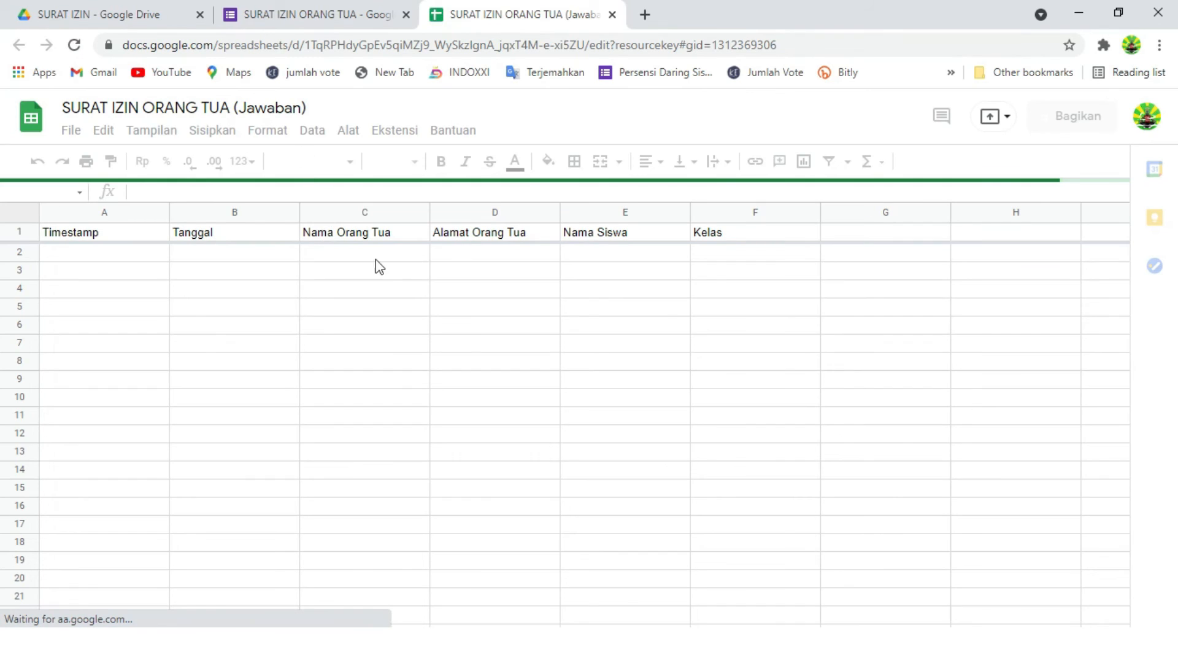
# Return to the SURAT IZIN folder in Google Drive and create a blank Google Docs document there.
pyautogui.click(302, 14)
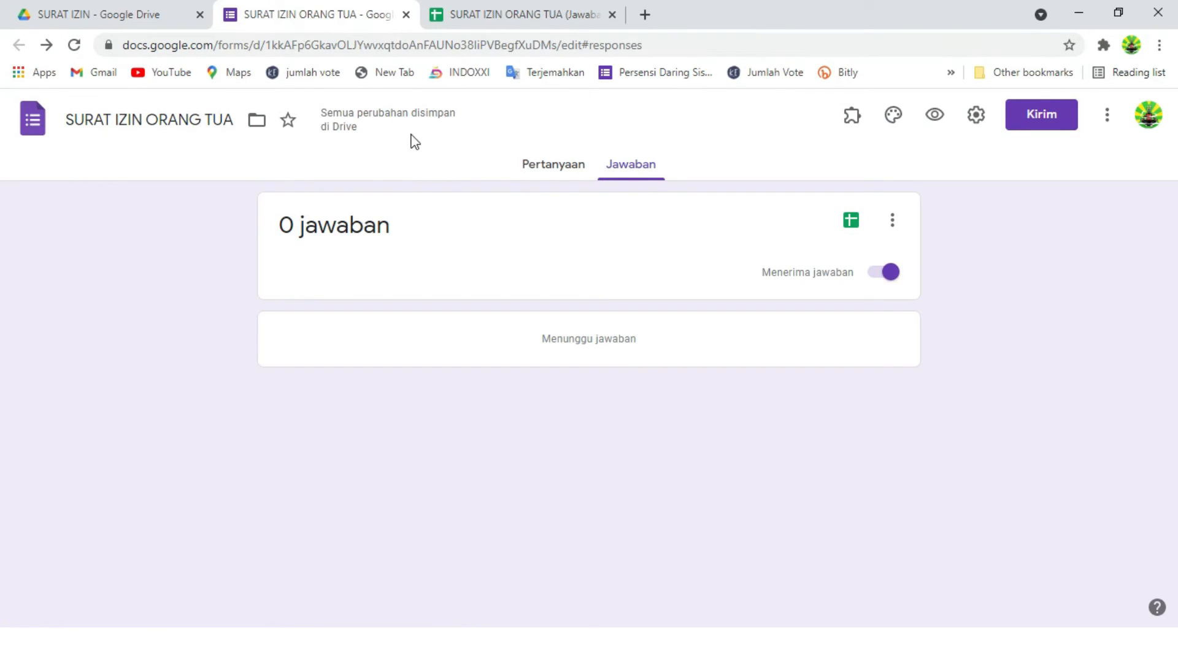
pyautogui.click(123, 15)
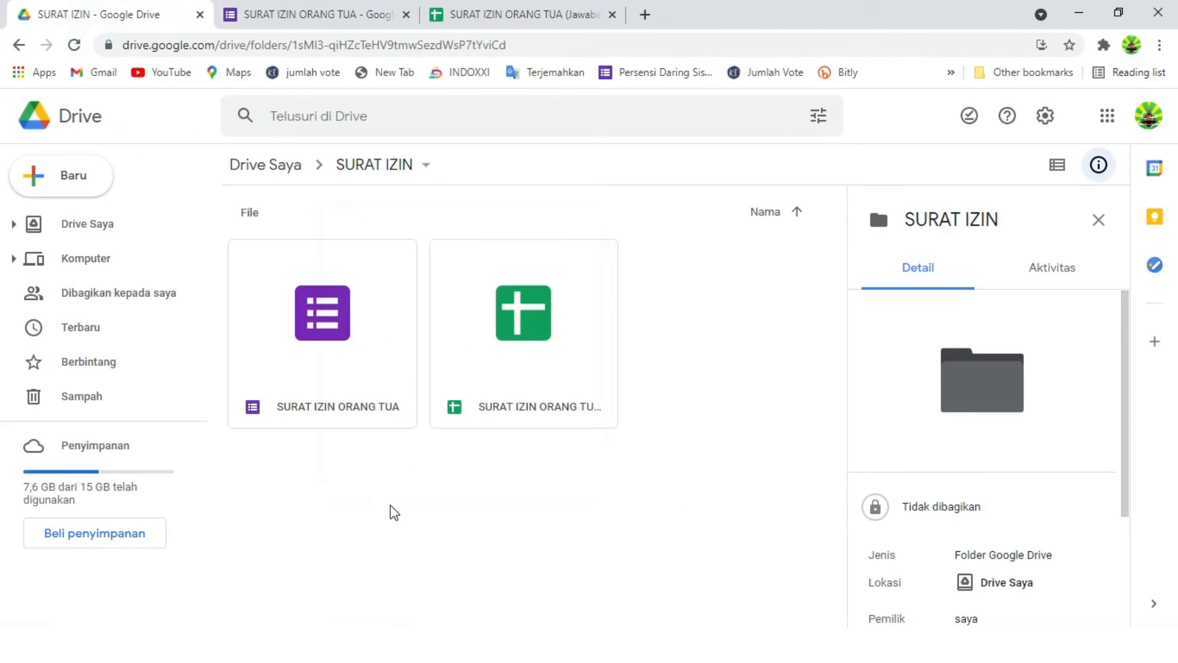
pyautogui.rightClick(391, 512)
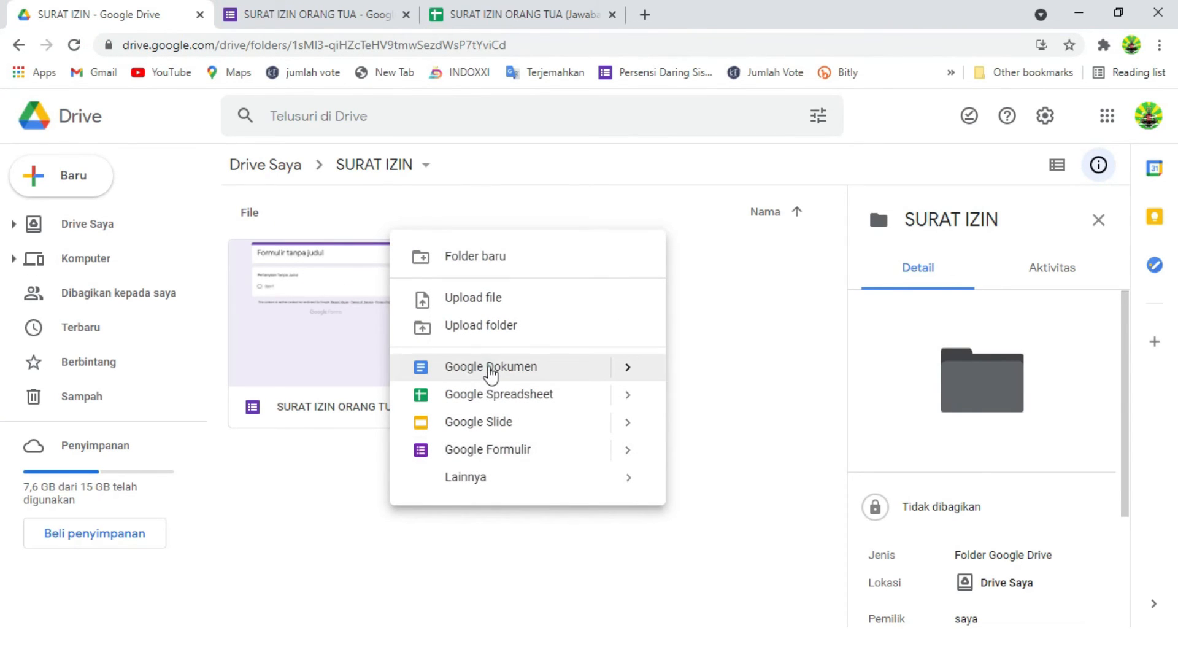
pyautogui.click(491, 367)
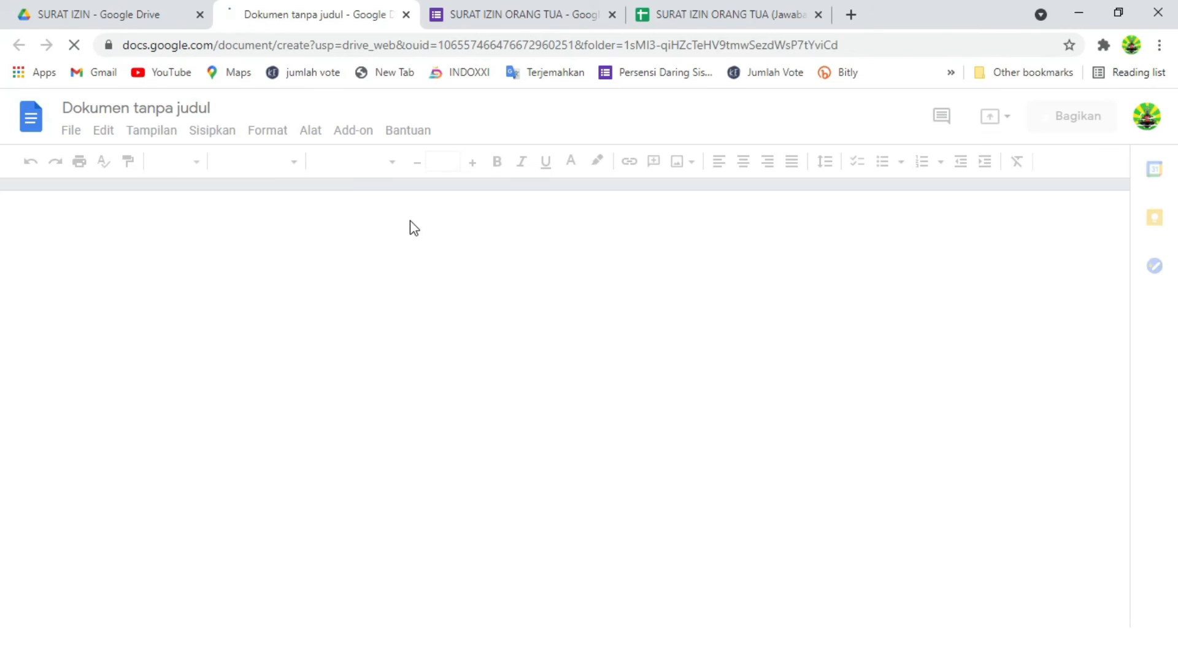
# Rename the new document as SURAT IZIN ORANG TUA.
pyautogui.click(168, 107)
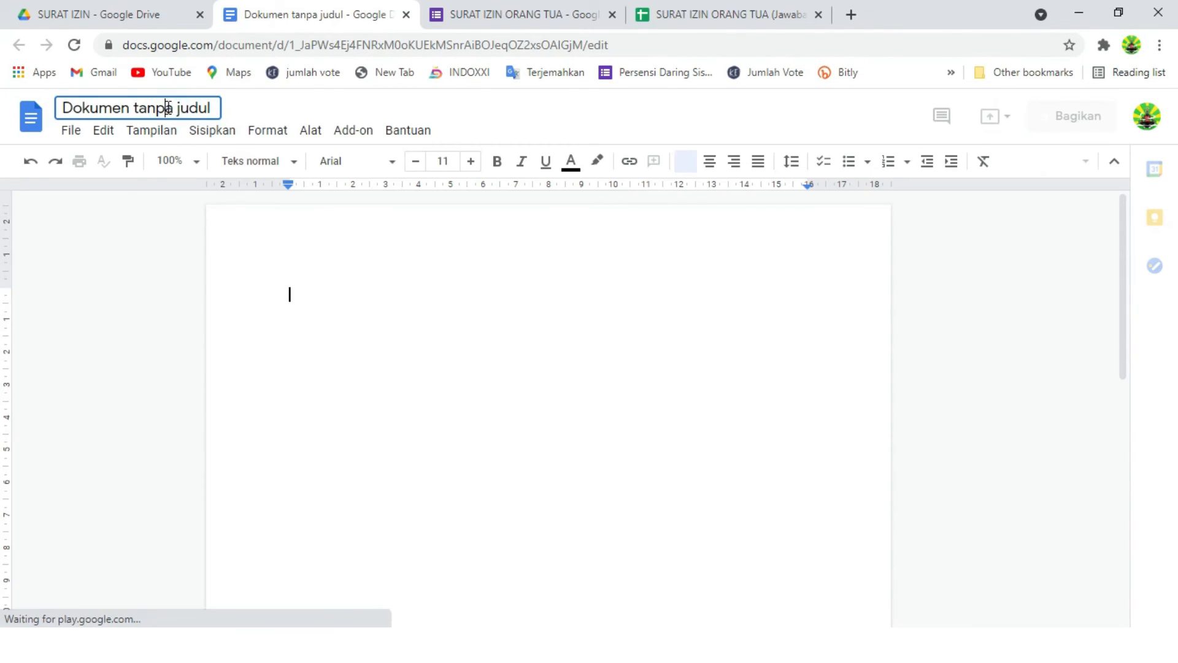
pyautogui.write('SU')
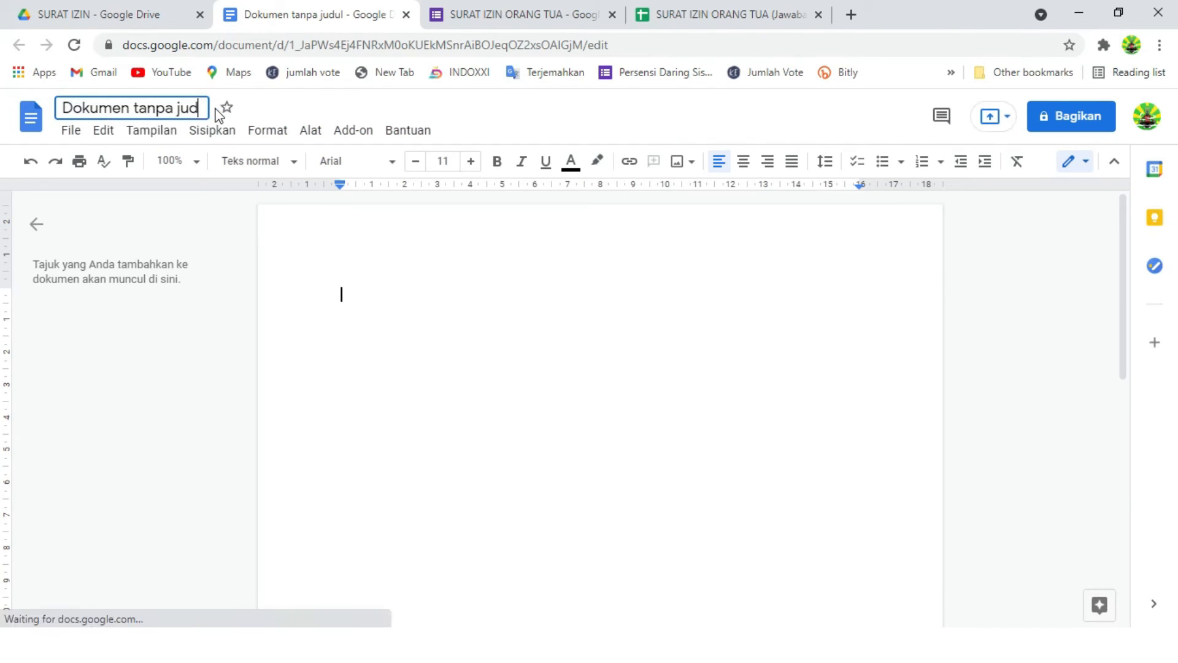
pyautogui.press('BackSpace')
pyautogui.press('BackSpace')
pyautogui.press('BackSpace')
pyautogui.press('BackSpace')
pyautogui.press('BackSpace')
pyautogui.press('BackSpace')
pyautogui.press('BackSpace')
pyautogui.press('BackSpace')
pyautogui.press('BackSpace')
pyautogui.press('BackSpace')
pyautogui.press('BackSpace')
pyautogui.press('BackSpace')
pyautogui.press('BackSpace')
pyautogui.press('BackSpace')
pyautogui.press('BackSpace')
pyautogui.press('BackSpace')
pyautogui.press('BackSpace')
pyautogui.press('BackSpace')
pyautogui.press('BackSpace')
pyautogui.write('S')
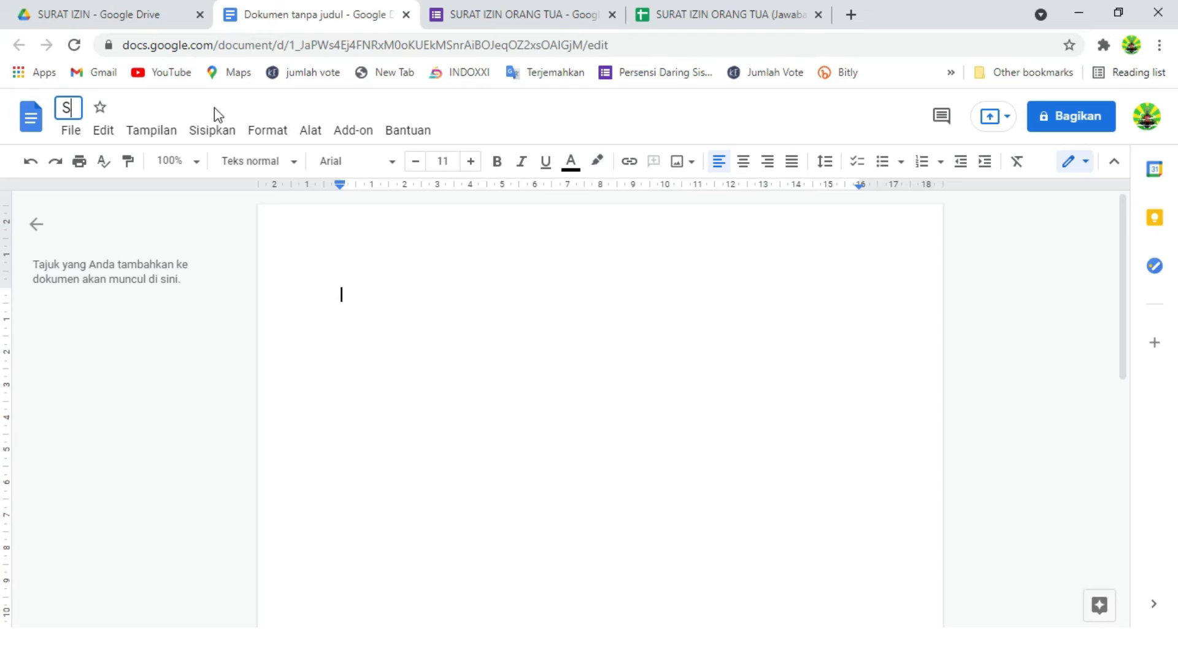
pyautogui.write('URAT IZIN')
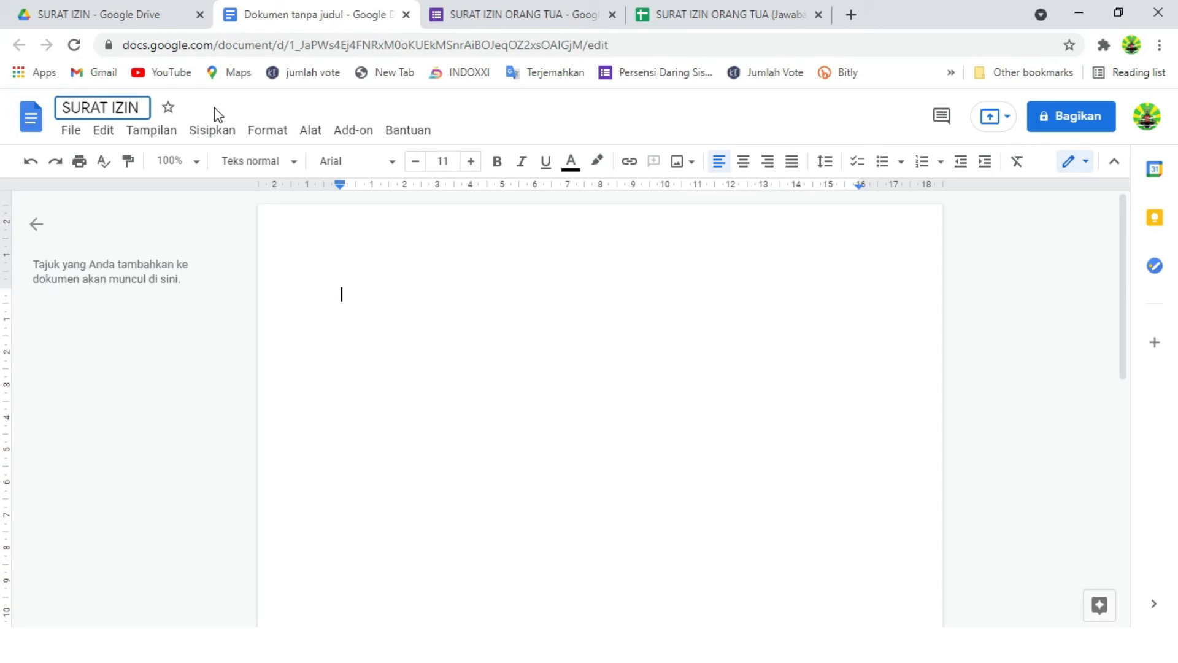
pyautogui.write(' ORAG T')
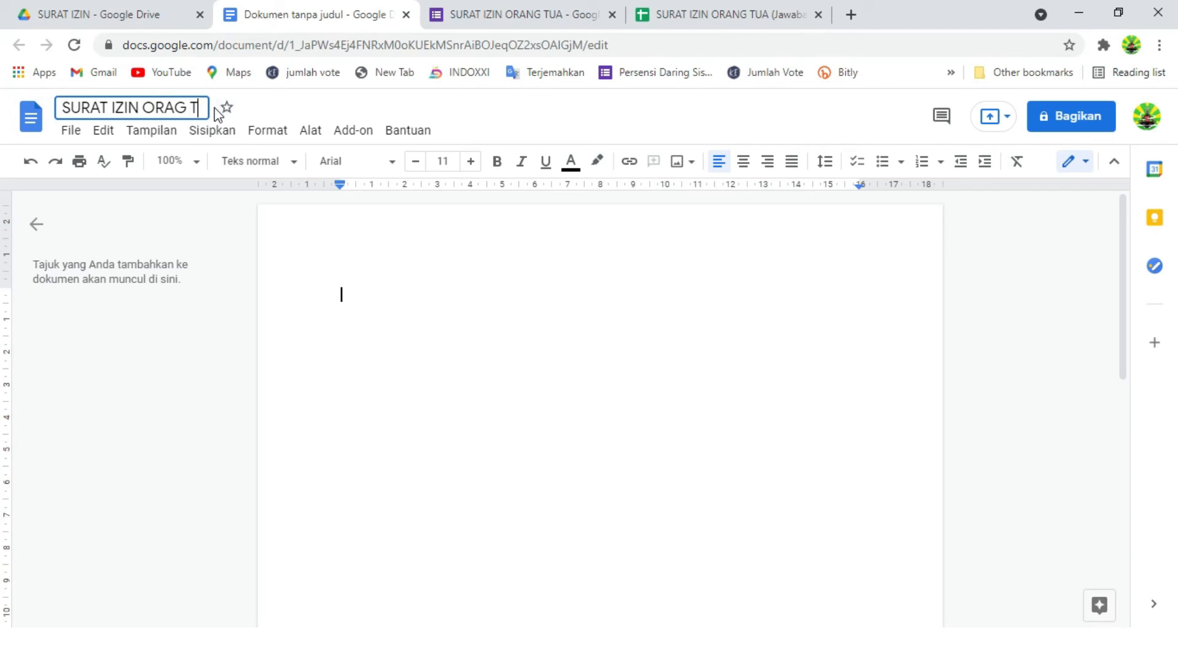
pyautogui.write('NG TUA')
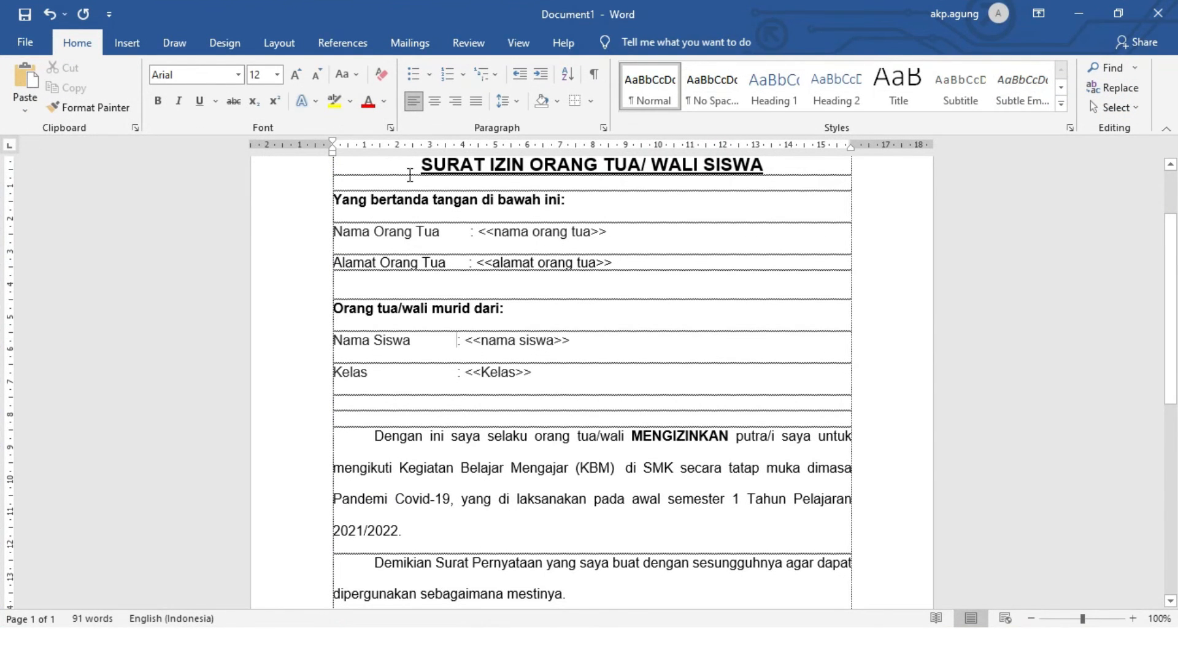
# Copy the entire SURAT IZIN ORANG TUA/ WALI SISWA letter from the Word document.
pyautogui.moveTo(410, 163); pyautogui.dragTo(761, 485)
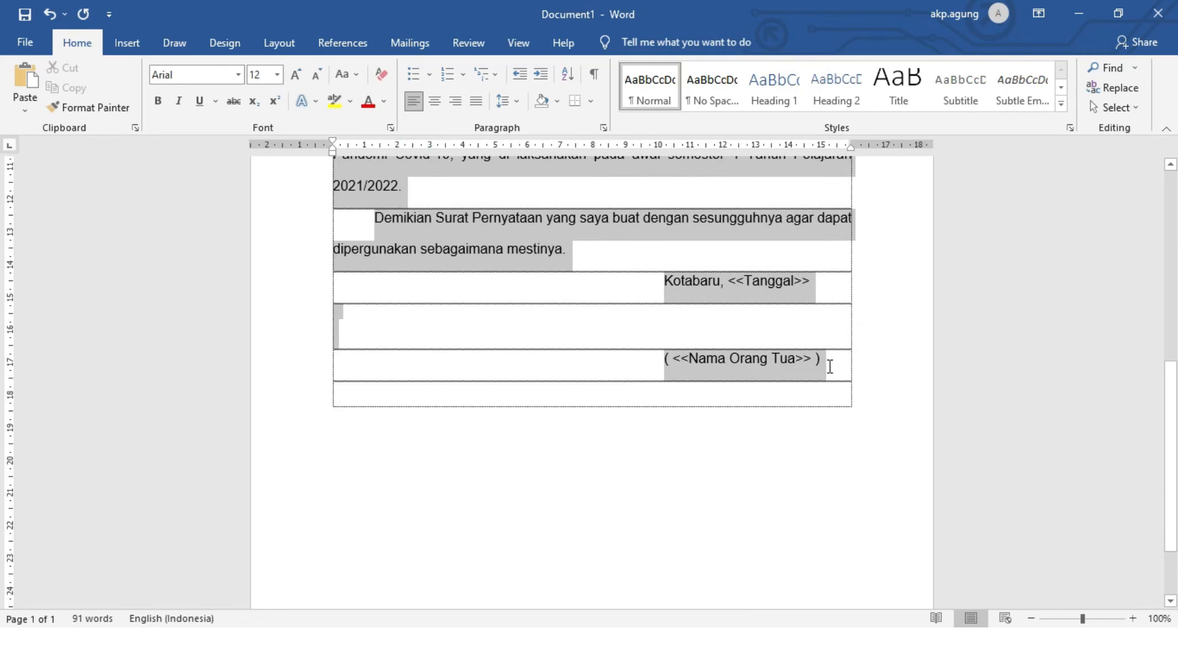
pyautogui.hotkey('ctrl', 'a')
pyautogui.hotkey('ctrl', 'c')
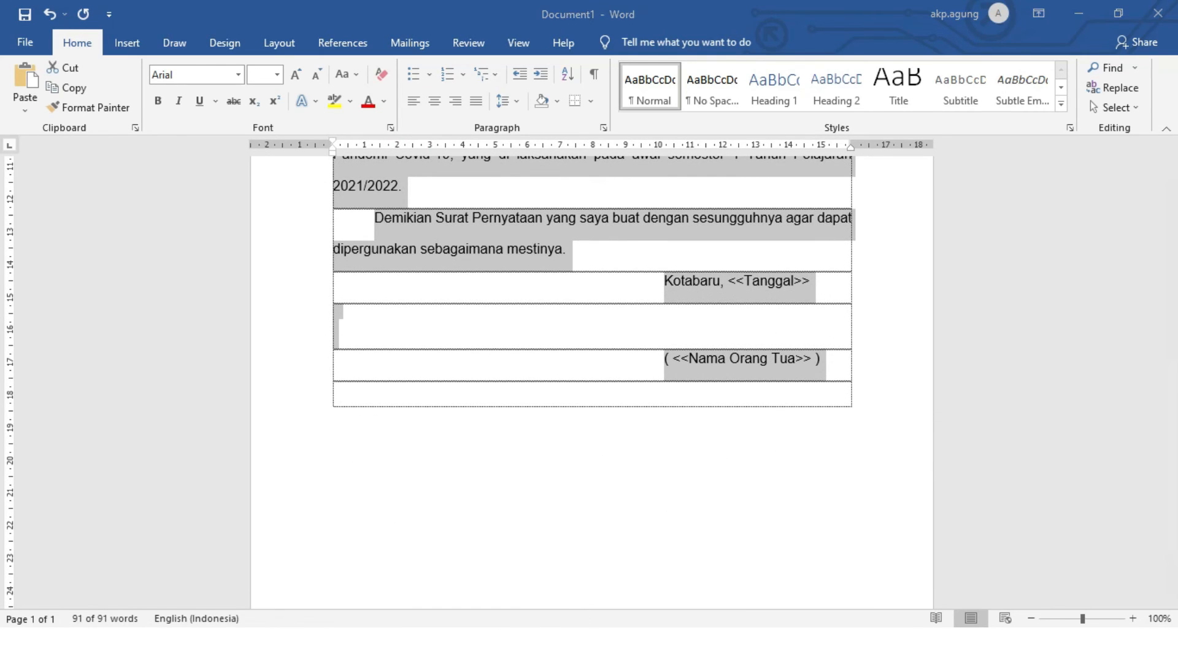
# Switch back to Google Docs and paste the copied letter into the body of the blank document.
pyautogui.hotkey('alt', 'Tab')
pyautogui.hotkey('ctrl', 'v')
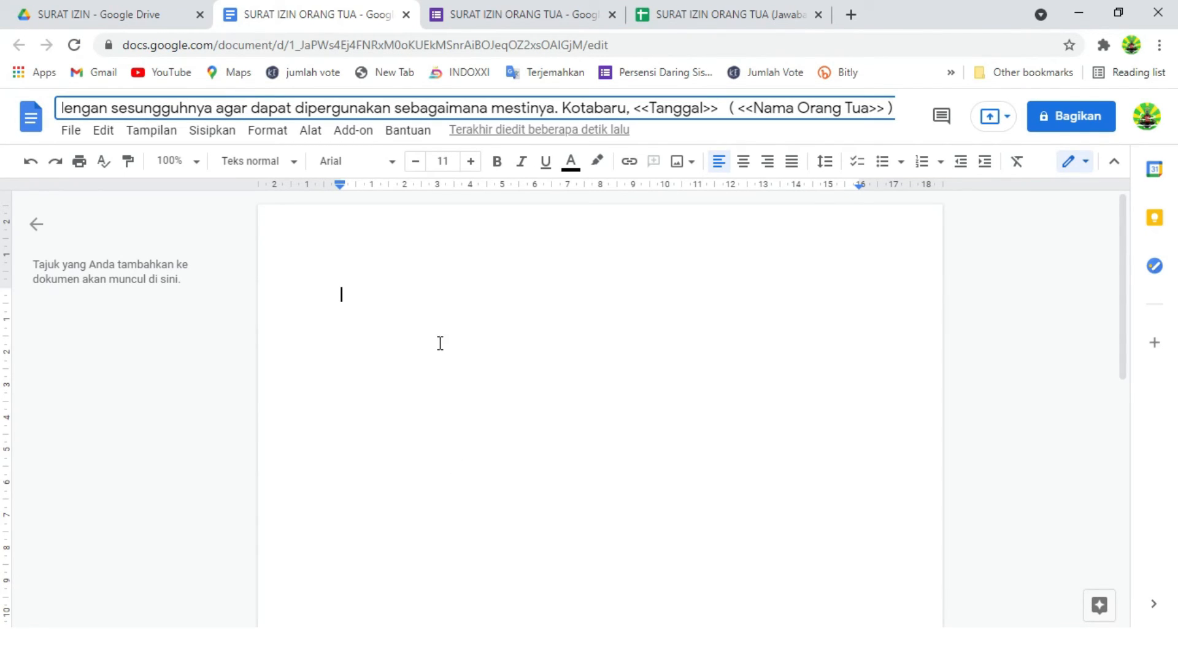
pyautogui.hotkey('ctrl', 'z')
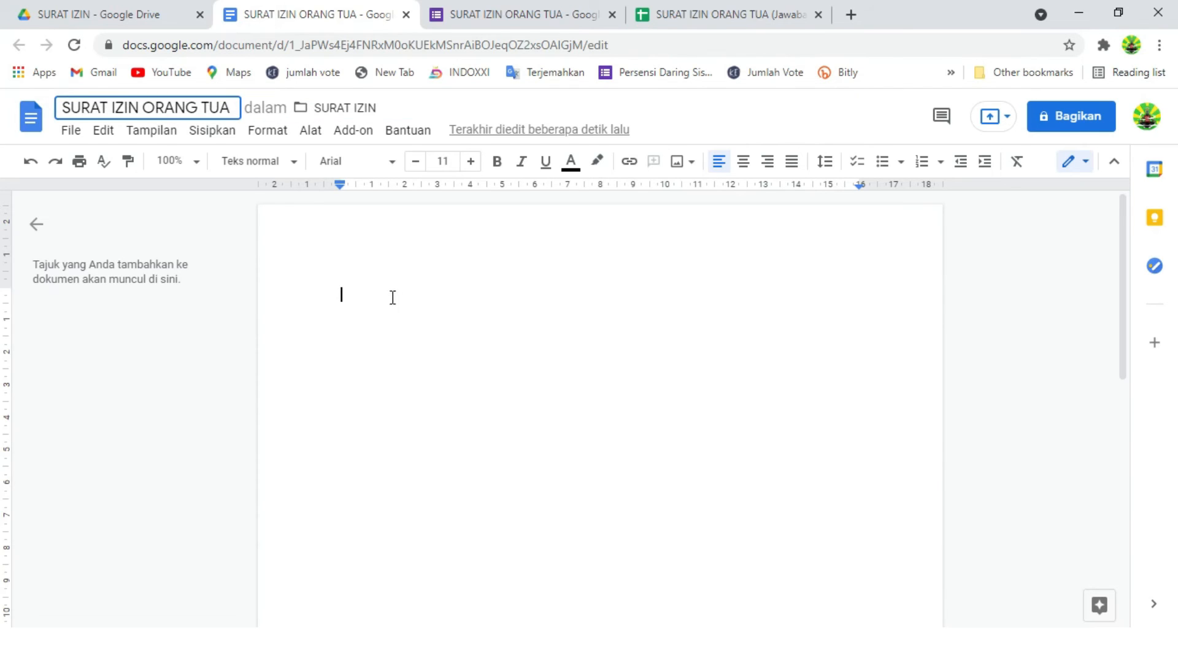
pyautogui.click(361, 297)
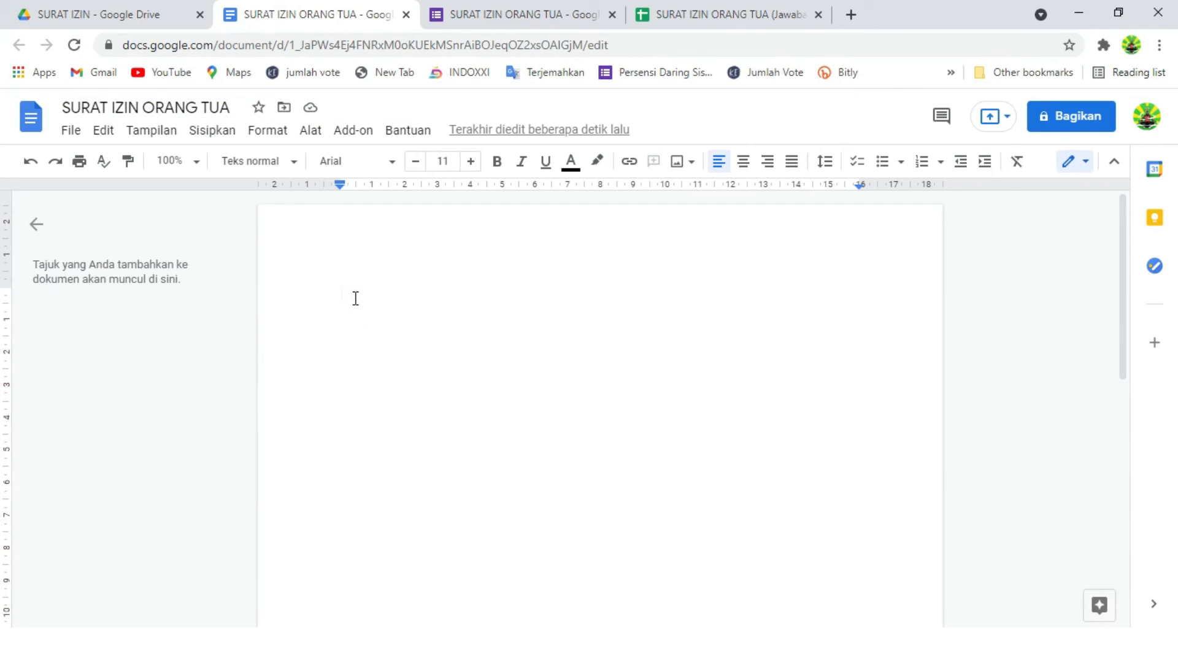
pyautogui.hotkey('ctrl', 'v')
# Review the pasted letter from heading to signature, checking its text and the placeholders in double angle brackets.
pyautogui.scroll(10, 507, 368)
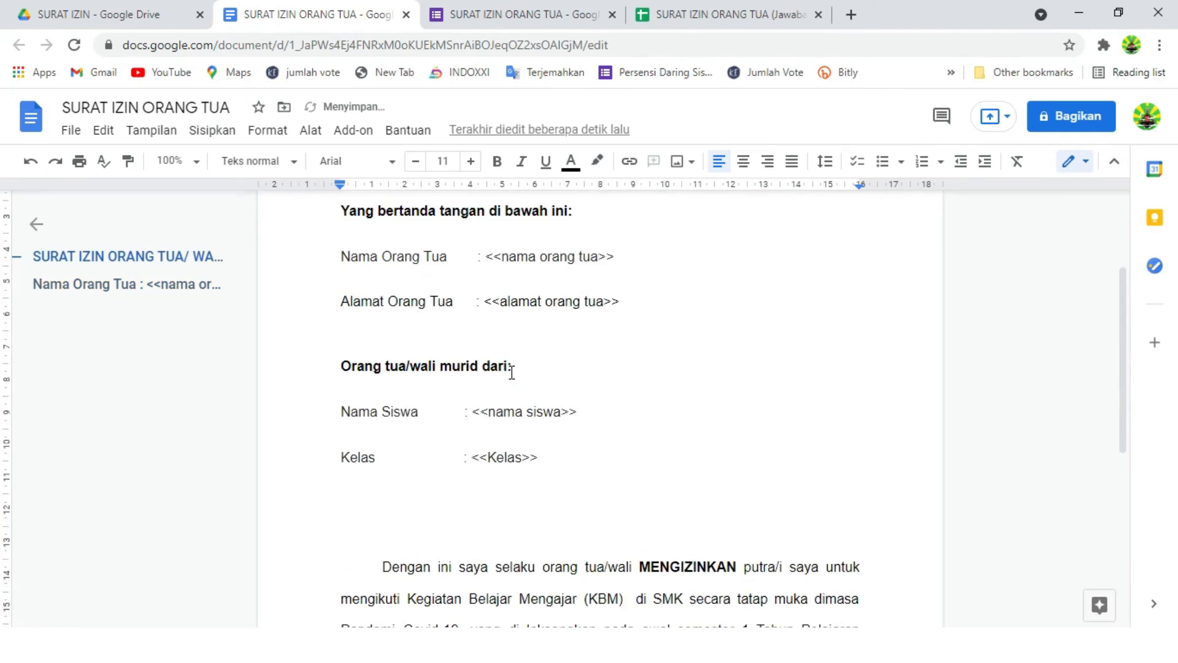
pyautogui.scroll(-2, 512, 372)
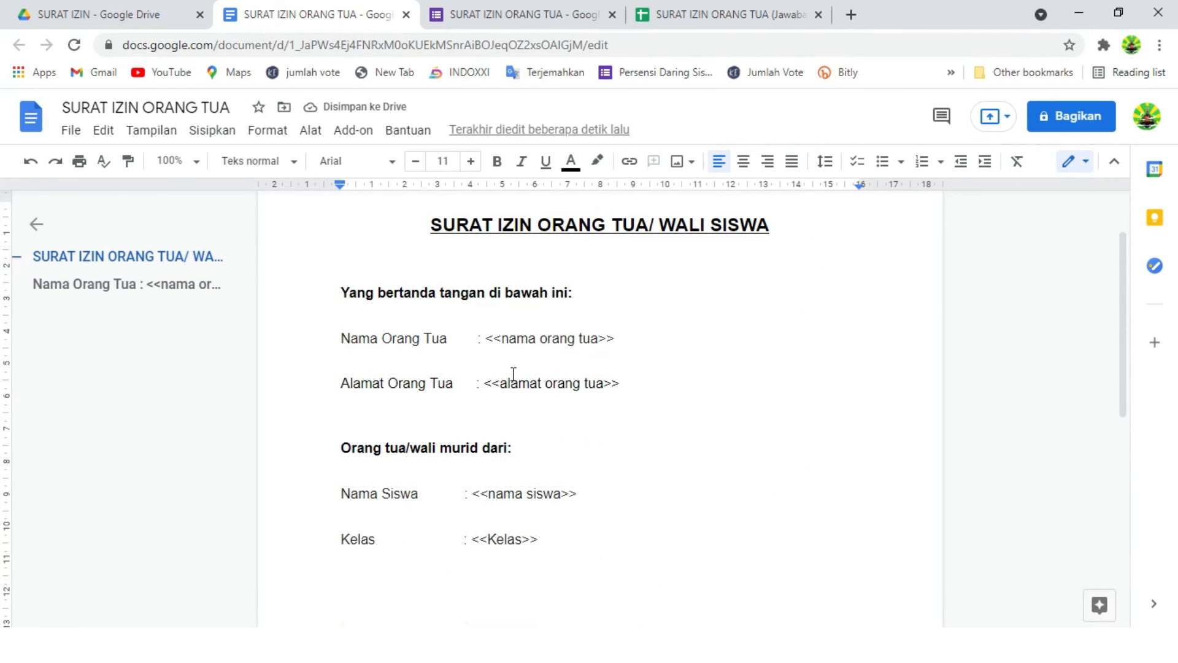
pyautogui.scroll(-3, 507, 345)
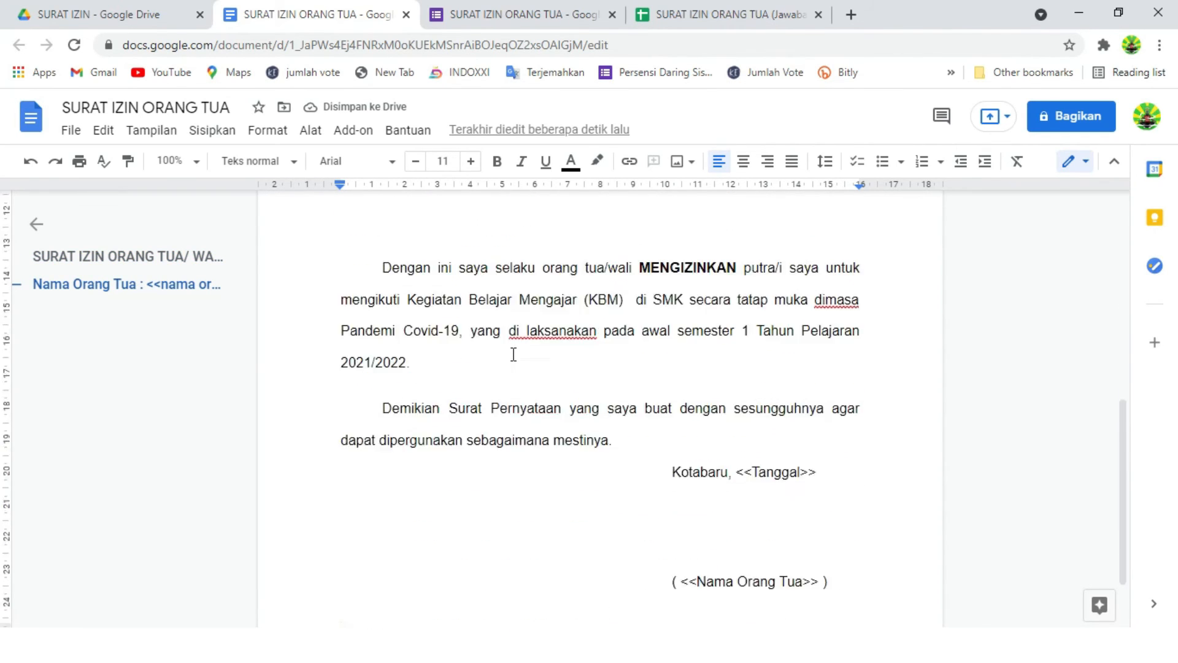
pyautogui.scroll(4, 514, 354)
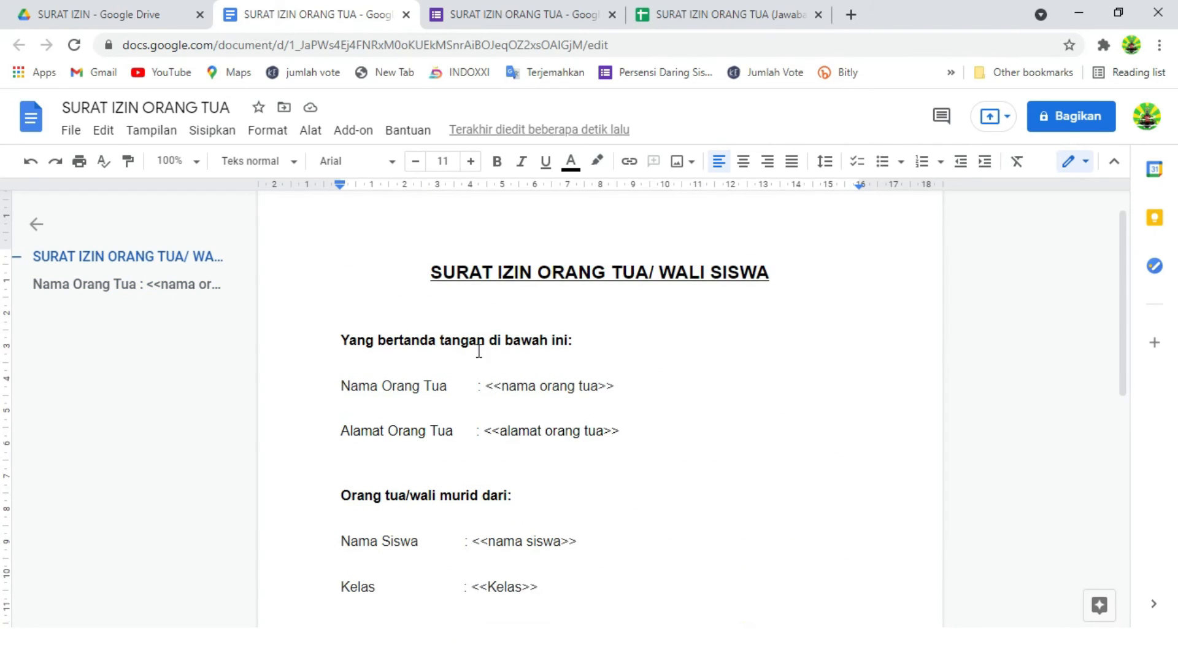
pyautogui.scroll(-1, 564, 387)
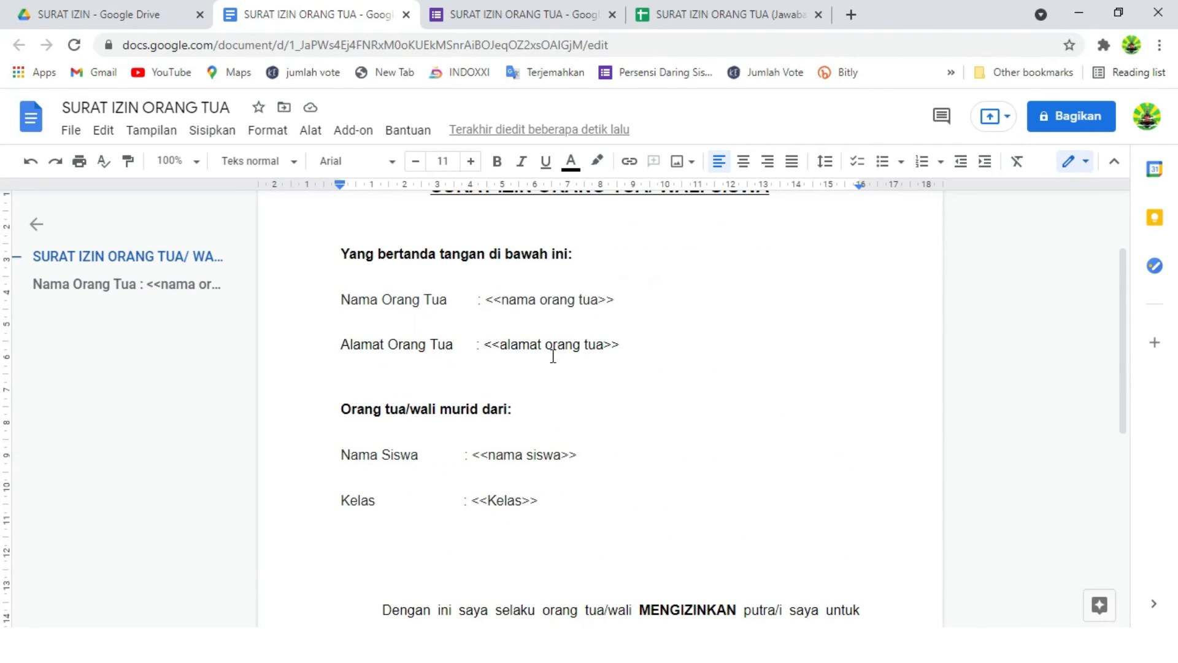
pyautogui.scroll(-5, 514, 442)
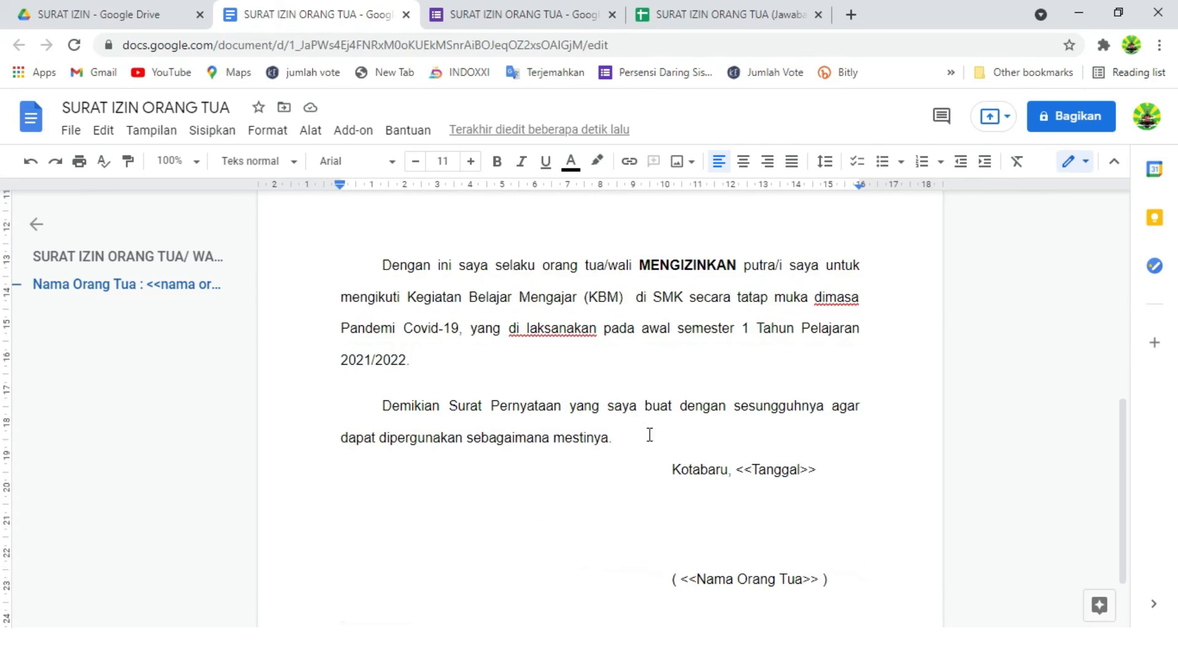
pyautogui.scroll(-1, 799, 496)
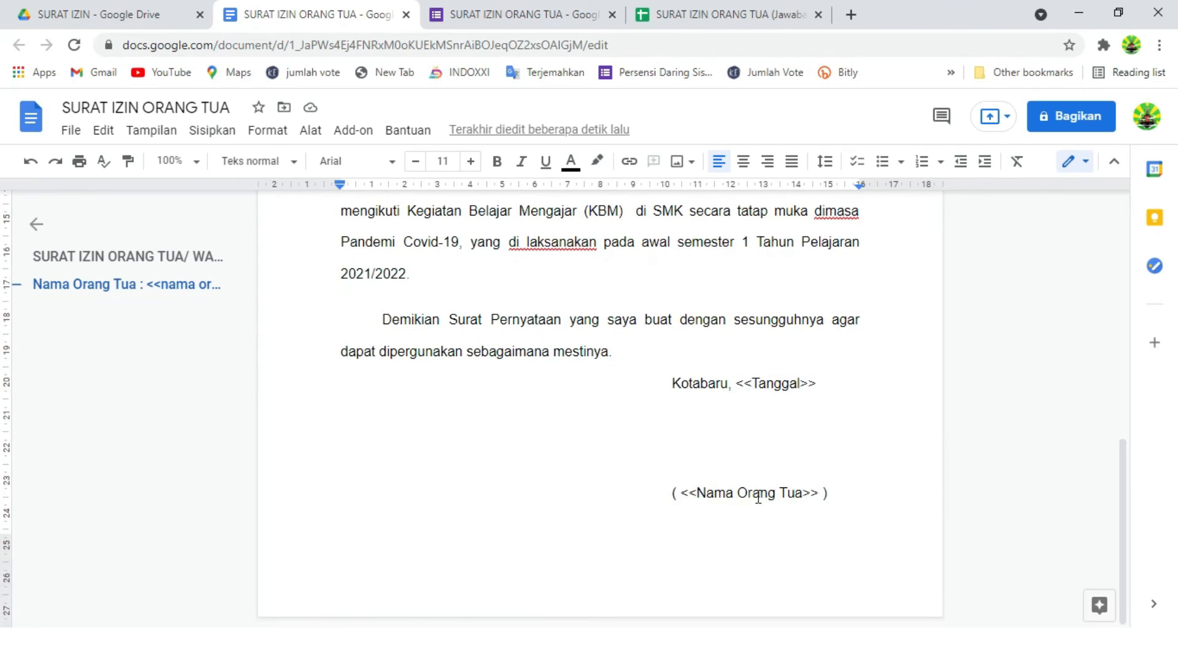
pyautogui.scroll(6, 758, 497)
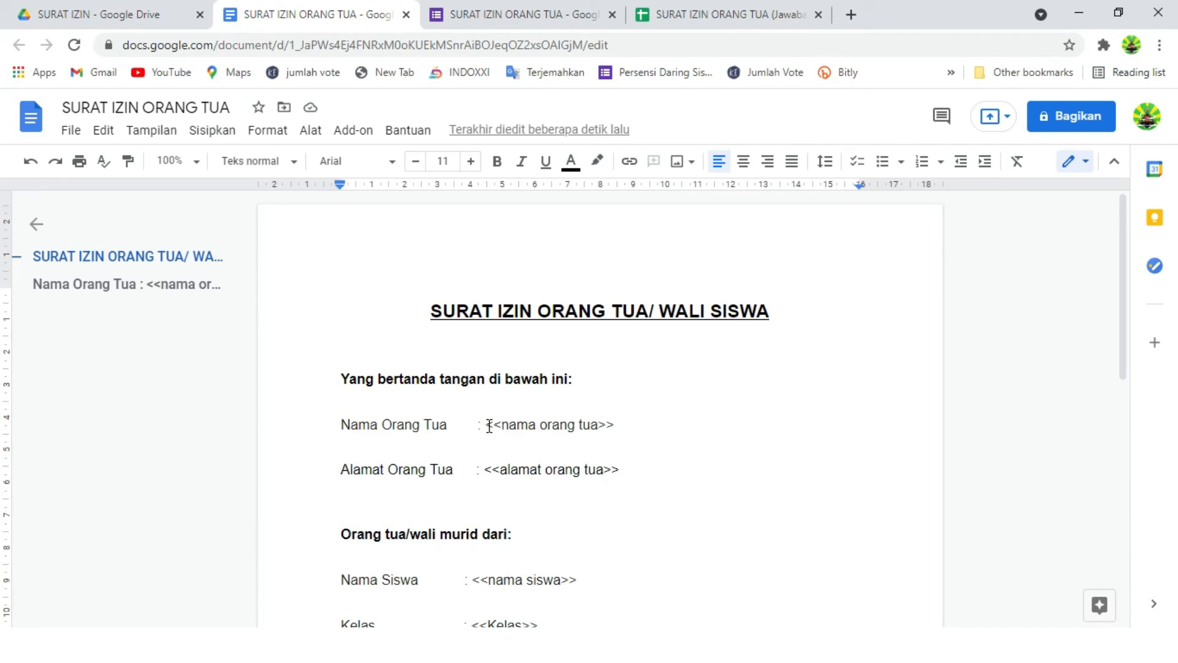
# Compare the nama orang tua placeholder and its double angle brackets in the letter with the column headers of the response spreadsheet.
pyautogui.moveTo(490, 424); pyautogui.dragTo(502, 427)
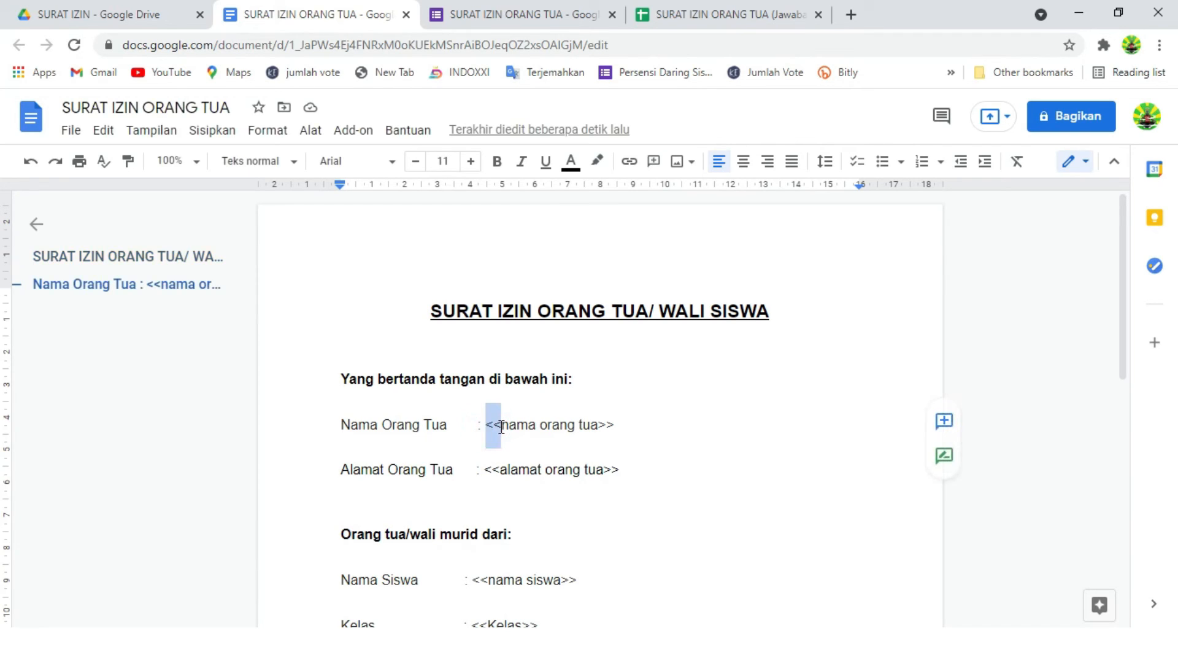
pyautogui.doubleClick(599, 428)
pyautogui.click(557, 434)
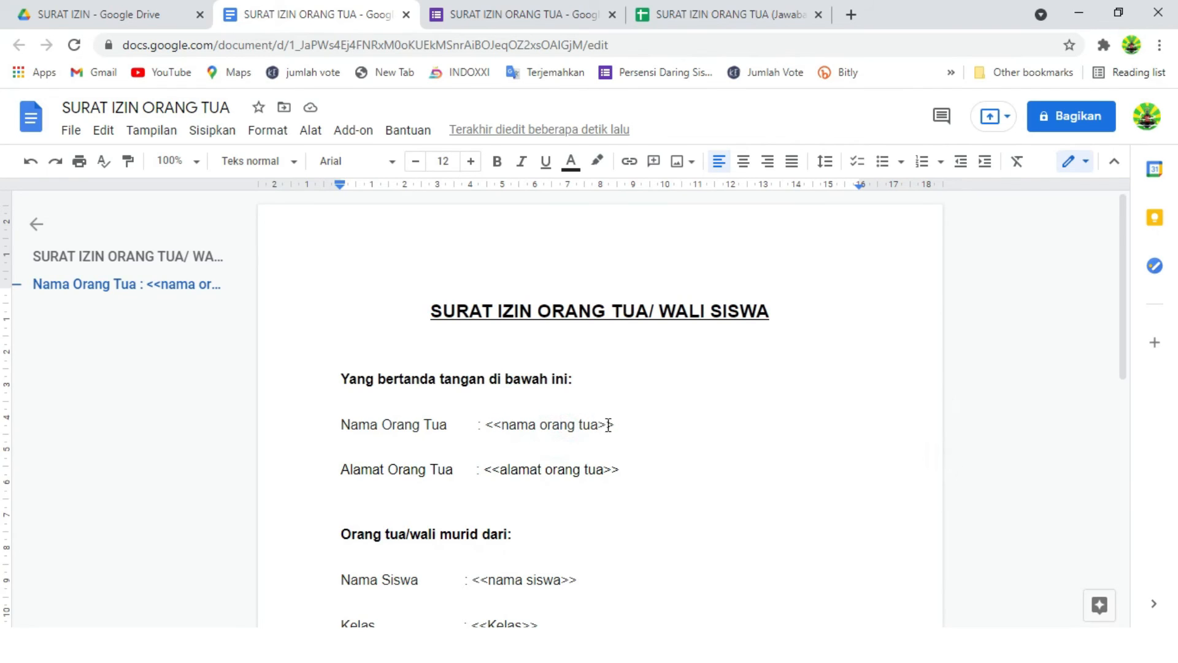
pyautogui.moveTo(506, 426); pyautogui.dragTo(585, 427)
pyautogui.click(676, 17)
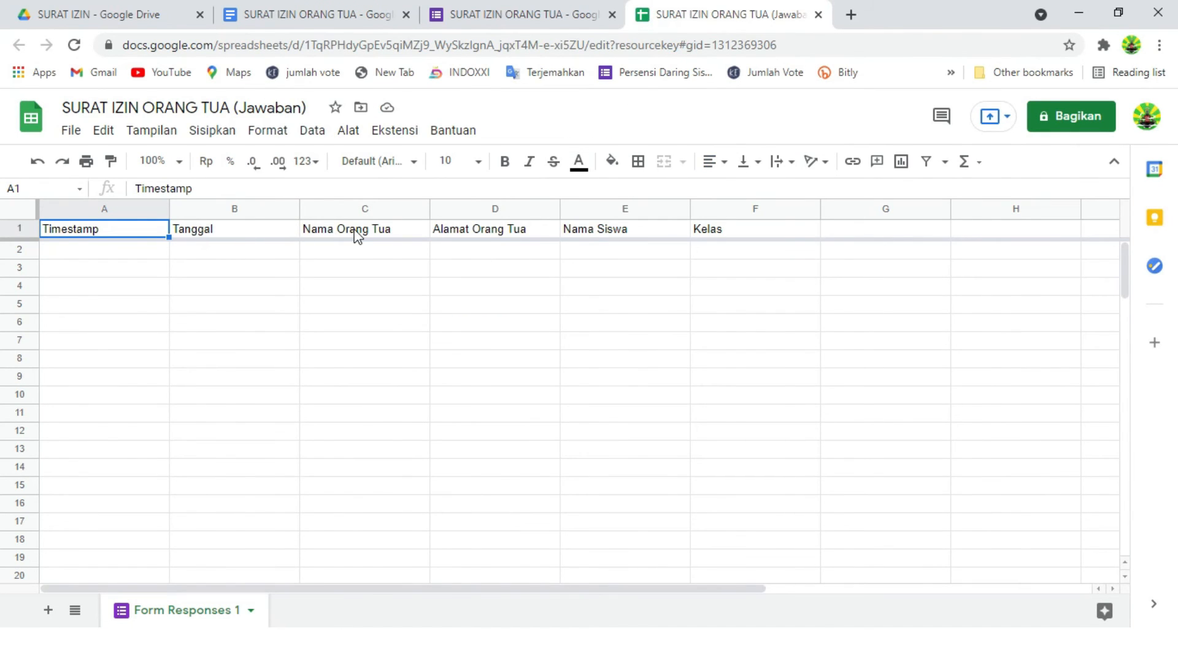
pyautogui.click(329, 12)
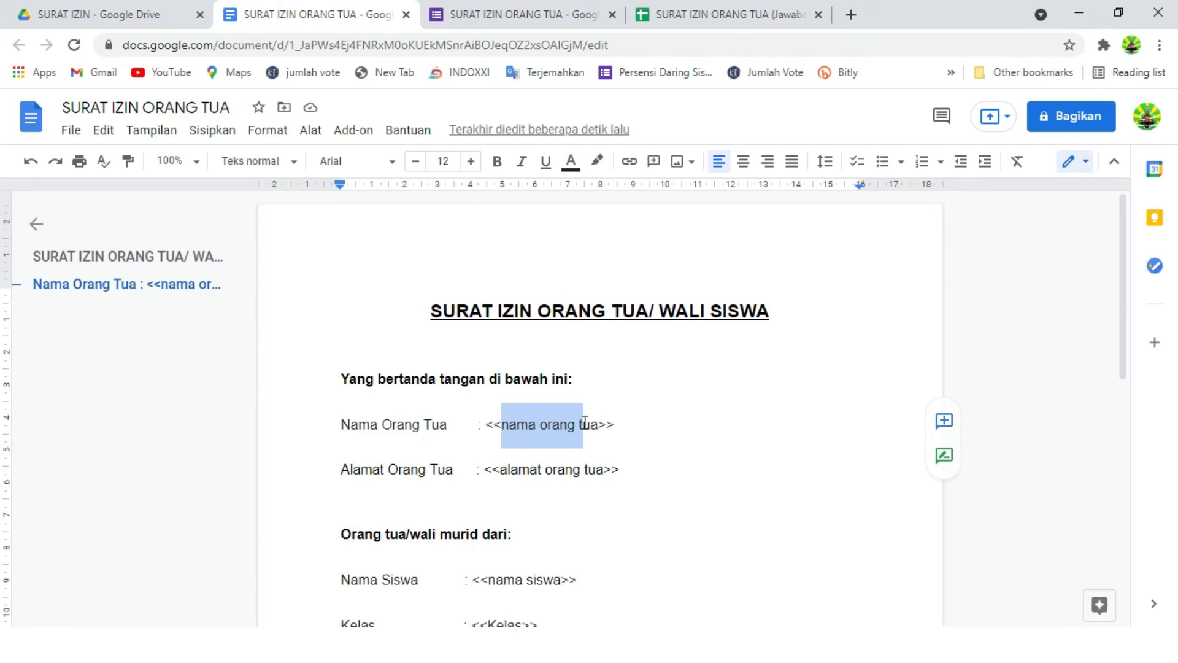
pyautogui.click(702, 14)
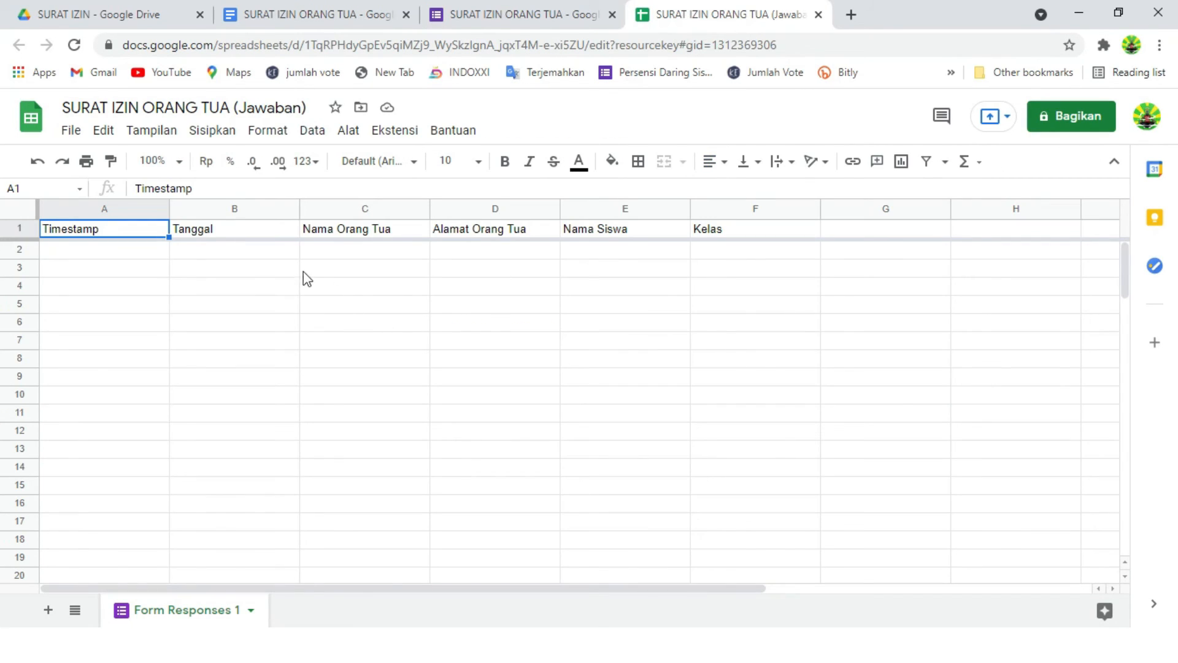
pyautogui.click(324, 10)
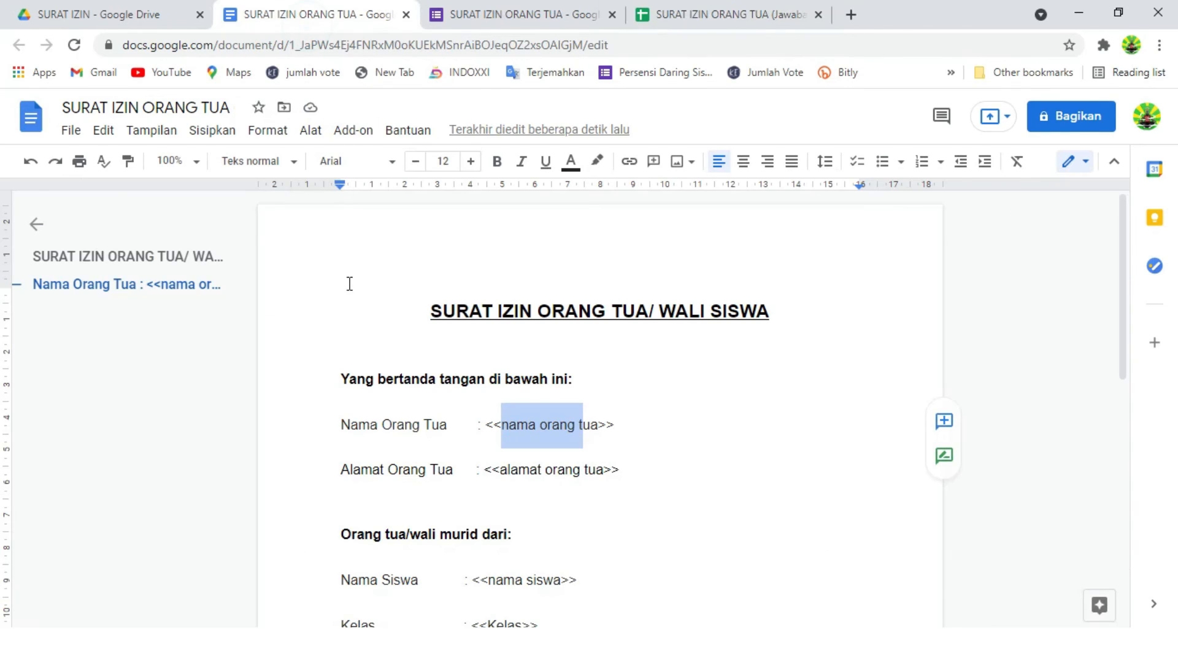
pyautogui.click(653, 10)
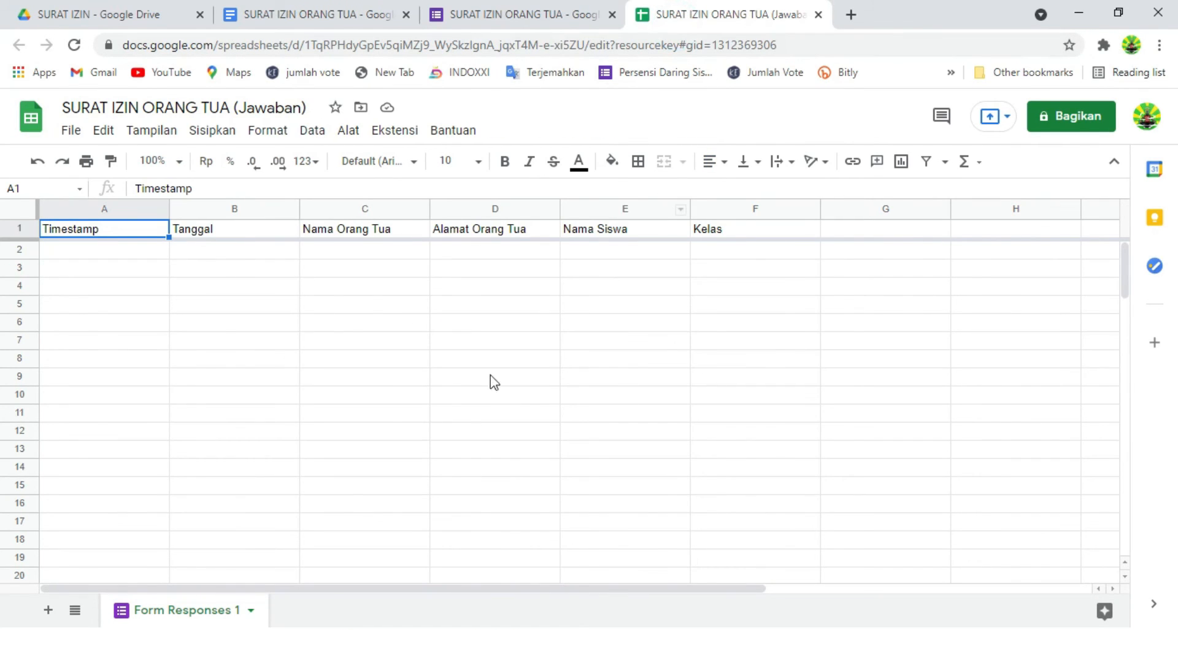
pyautogui.click(274, 9)
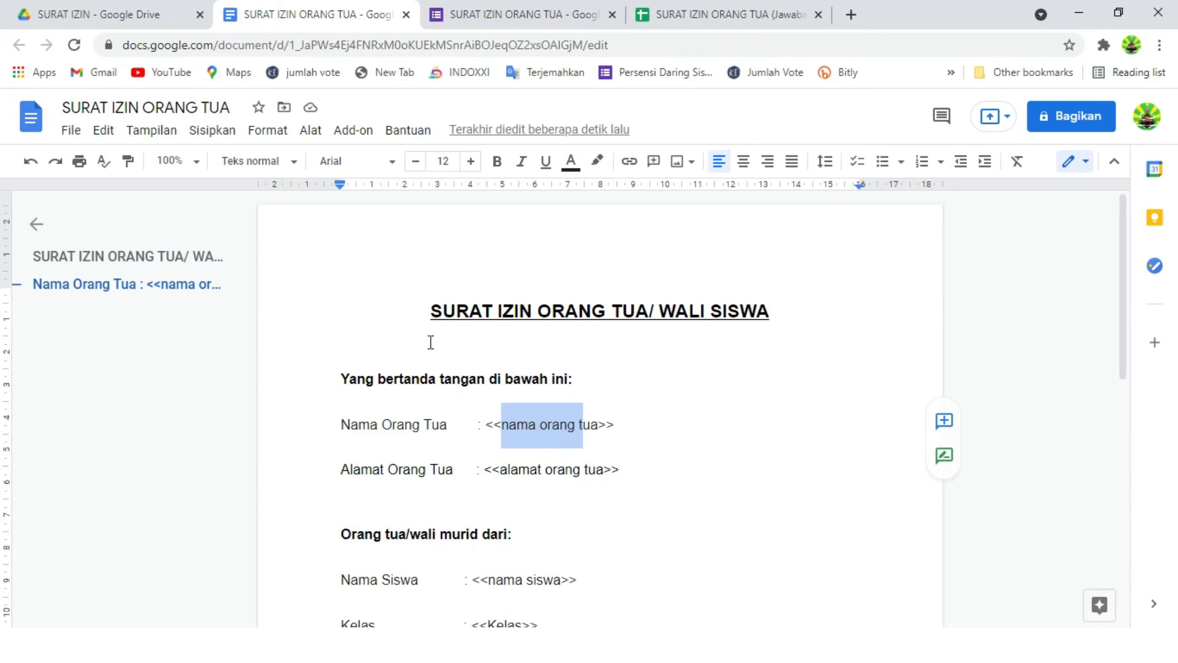
# Check in the response spreadsheet's extensions that the Autocrat add-on is available to launch.
pyautogui.click(710, 8)
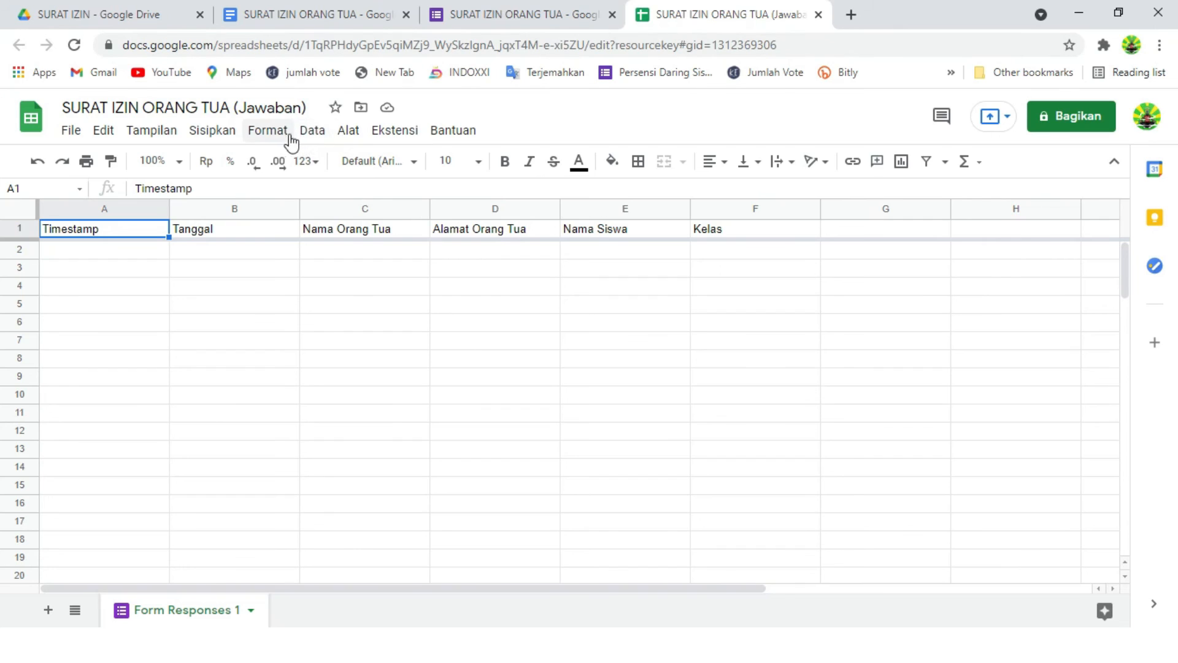
pyautogui.click(330, 135)
pyautogui.click(387, 130)
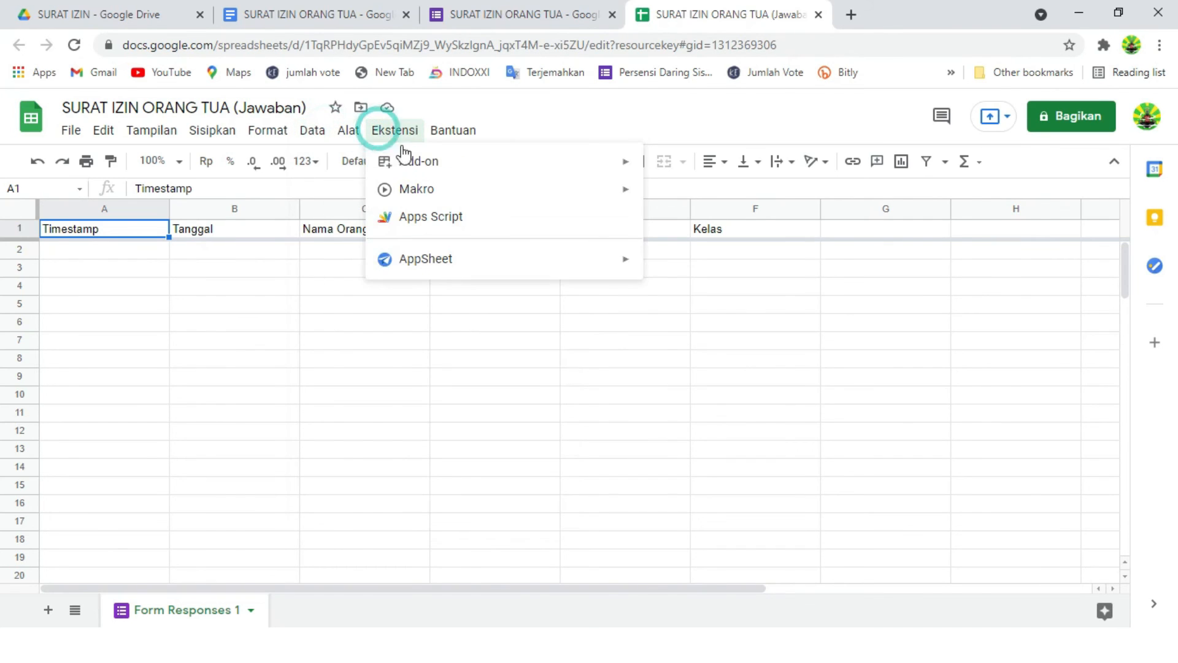
pyautogui.moveTo(434, 170)
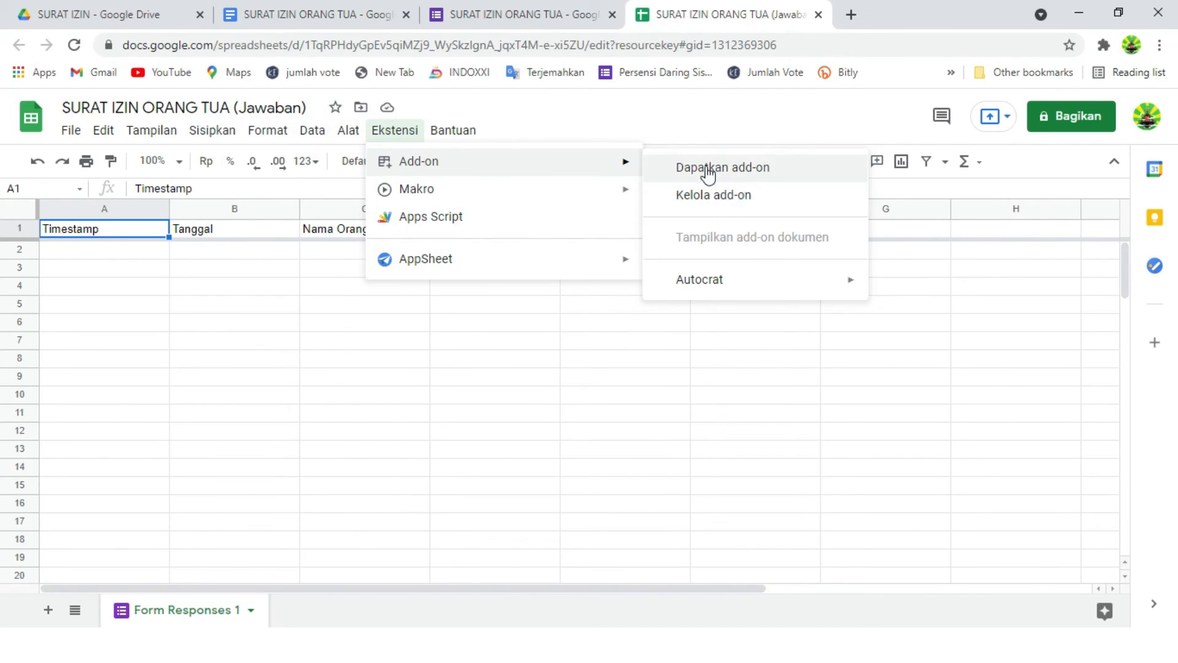
pyautogui.moveTo(705, 284)
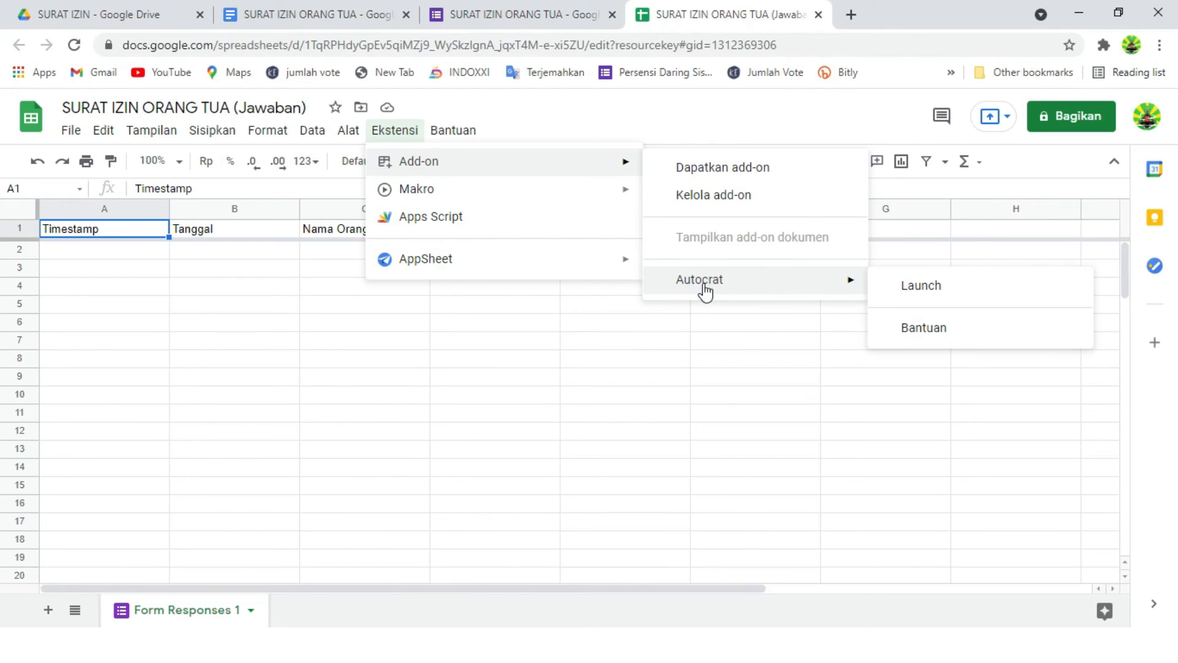
pyautogui.click(397, 130)
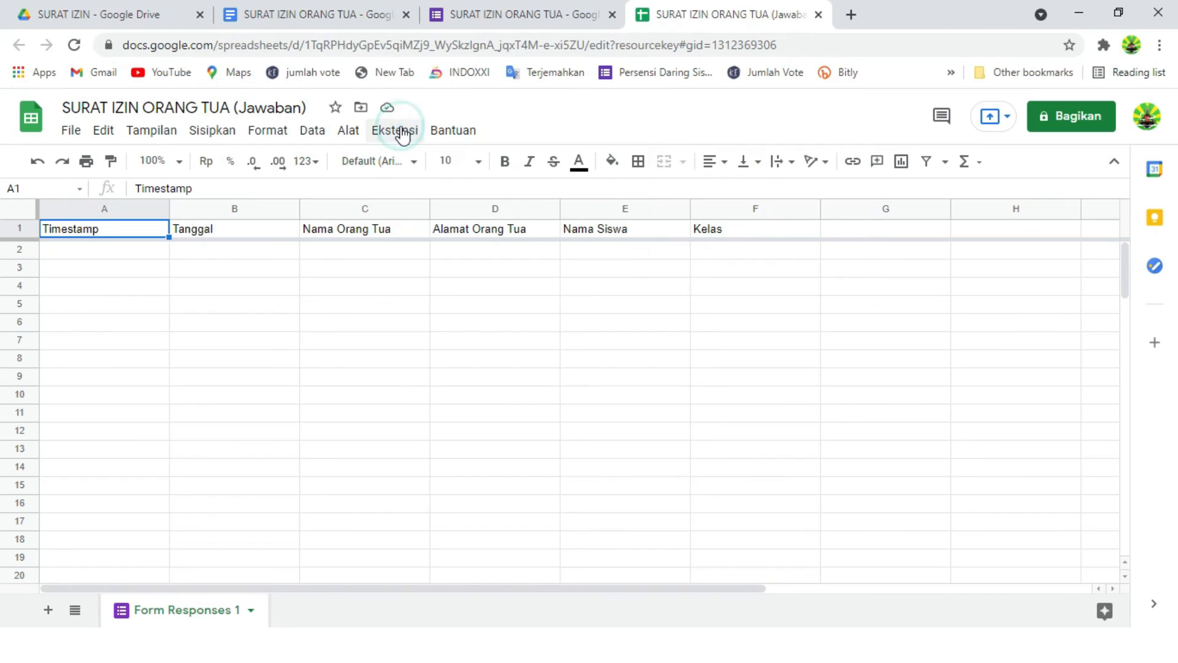
# Switch to the SURAT IZIN ORANG TUA form and copy its shortened share link.
pyautogui.click(465, 8)
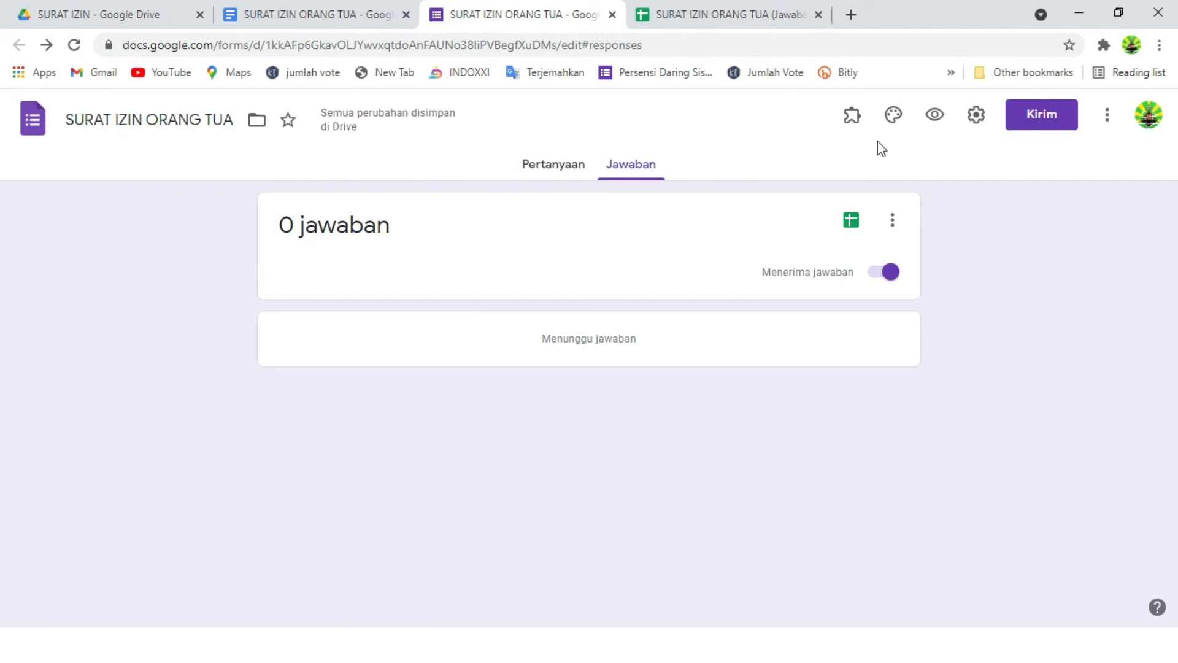
pyautogui.click(557, 168)
pyautogui.click(606, 165)
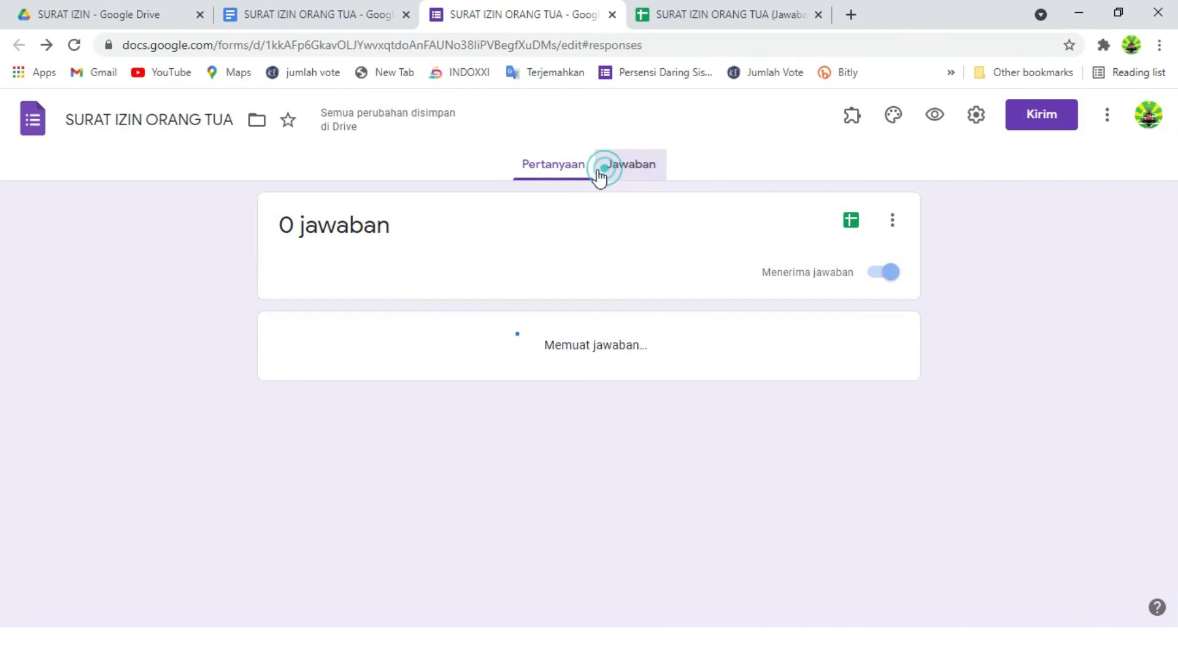
pyautogui.click(546, 164)
pyautogui.click(1027, 117)
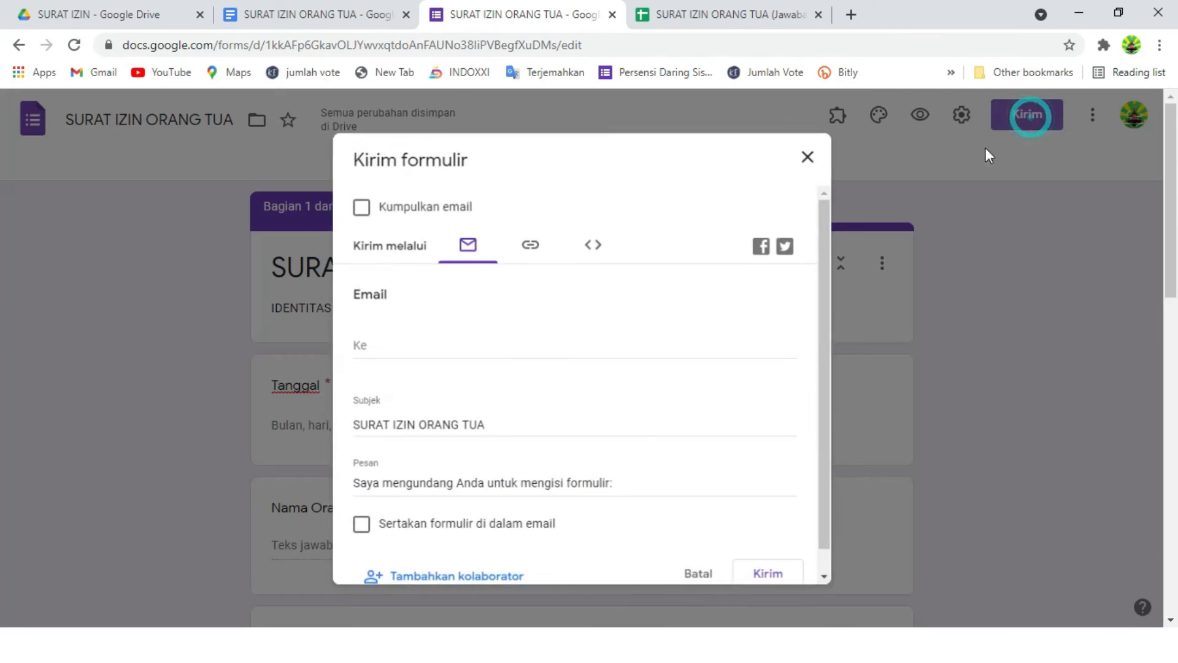
pyautogui.click(530, 255)
pyautogui.click(425, 356)
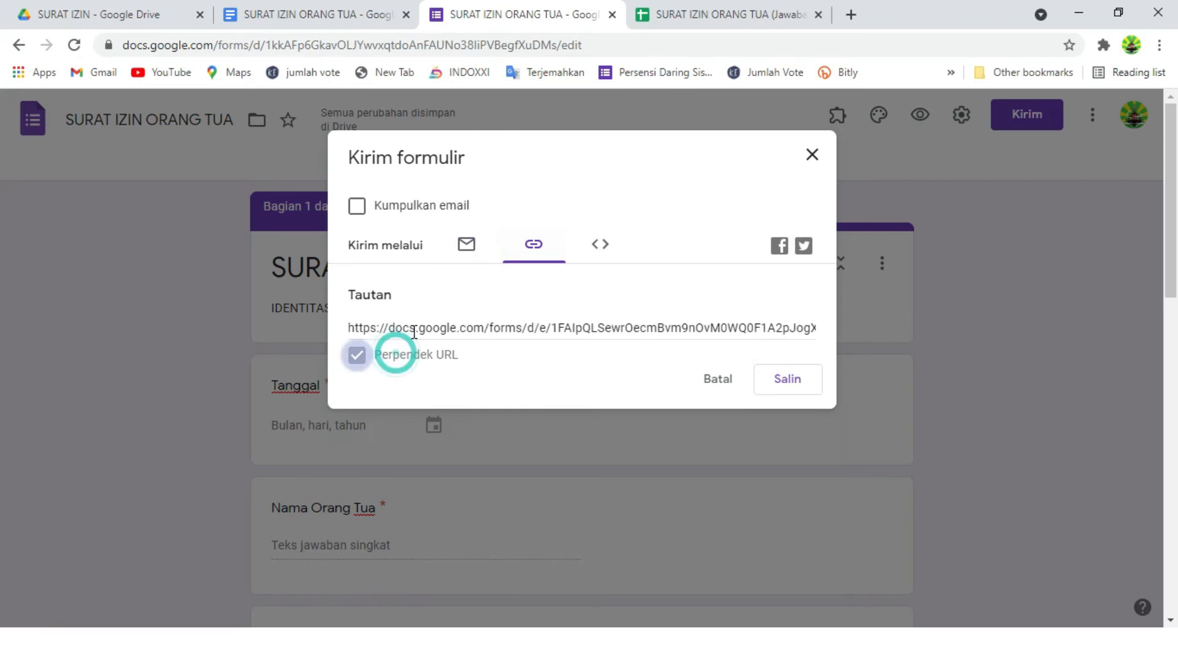
pyautogui.click(779, 387)
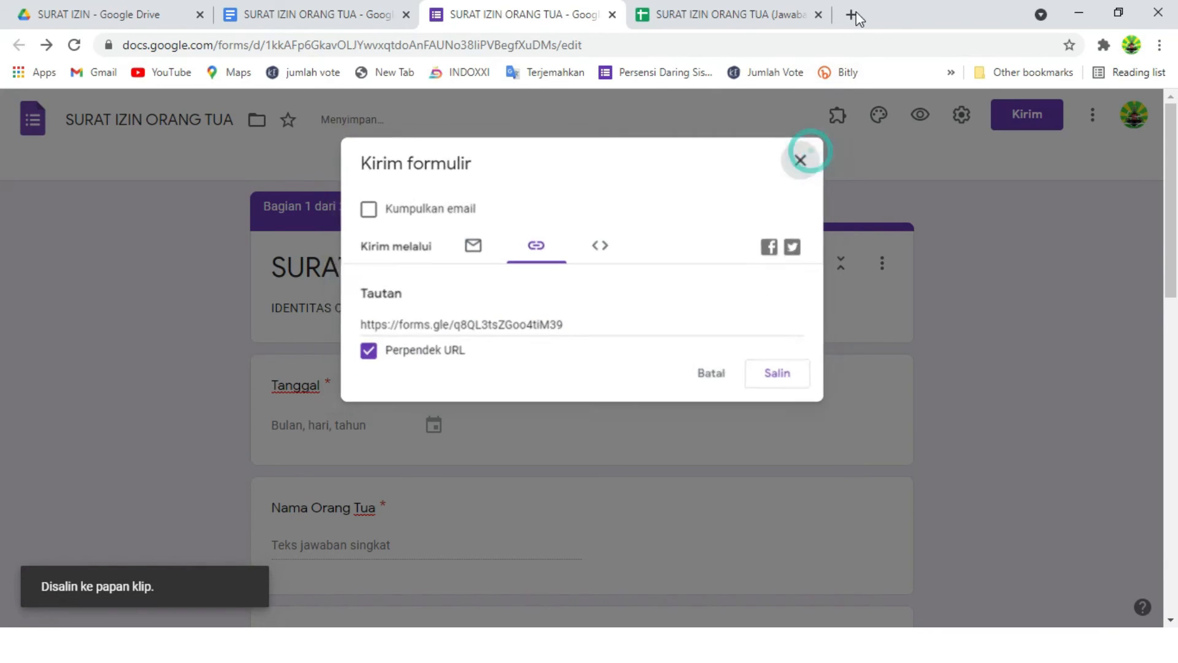
pyautogui.click(812, 157)
# Open the copied form link in a new browser tab.
pyautogui.click(850, 15)
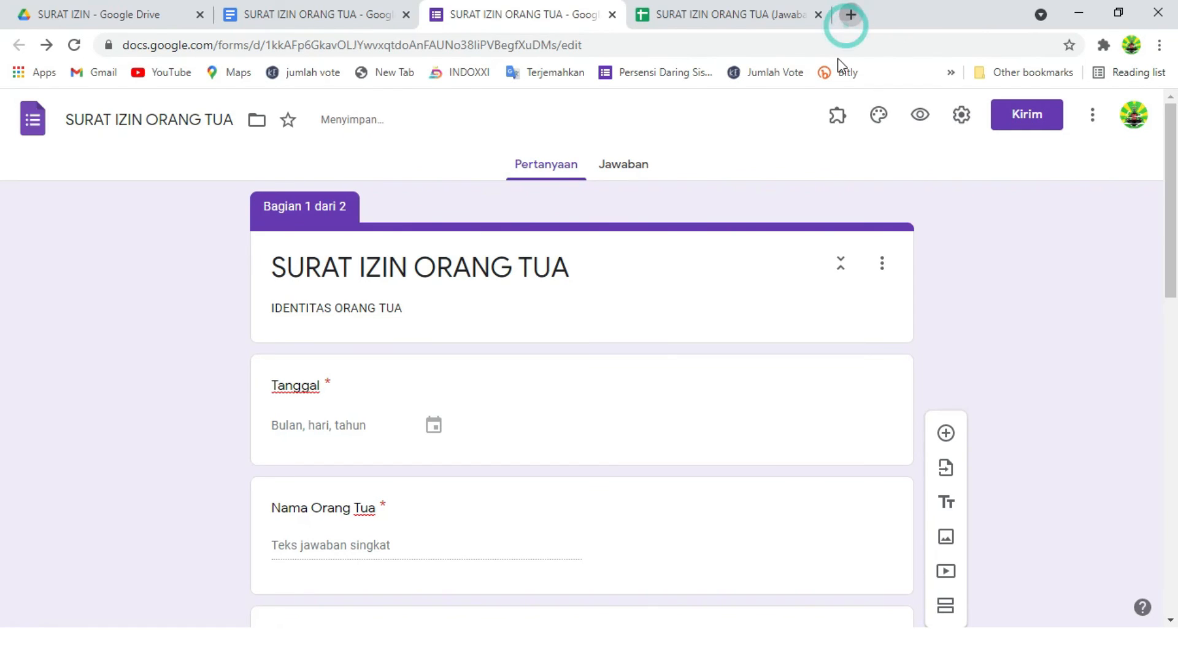
pyautogui.write('https://forms.gle/q8QL3tsZGoo4tiM39')
pyautogui.press('Return')
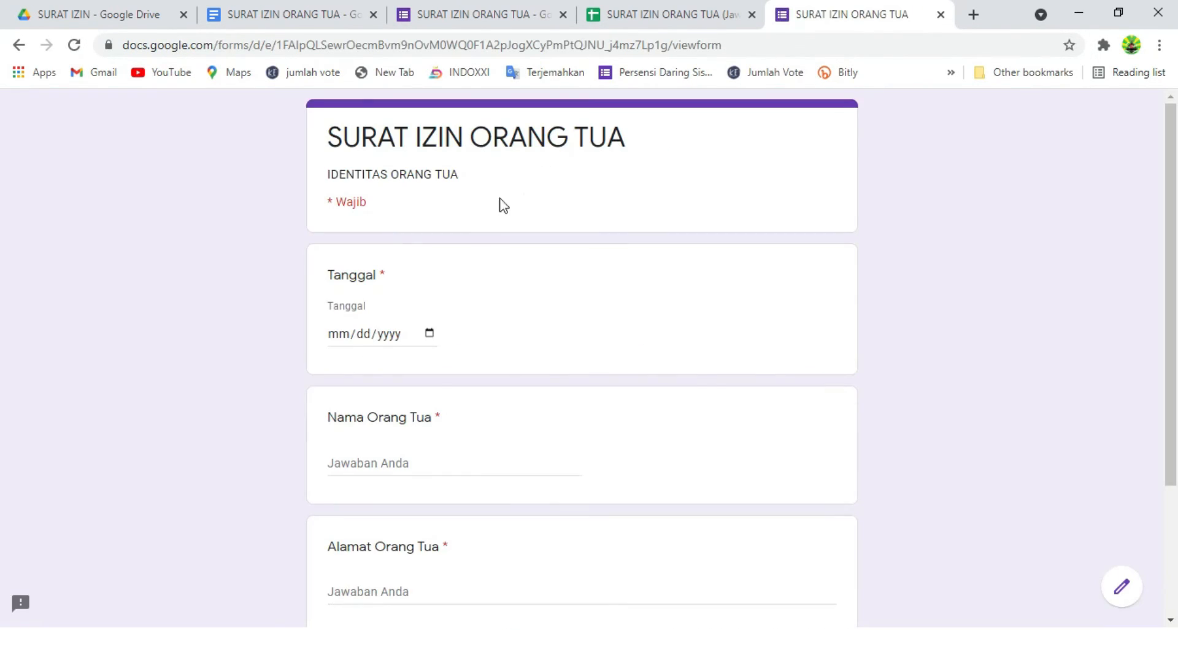
# Set the Tanggal answer in the form to 08/13/2021.
pyautogui.click(429, 334)
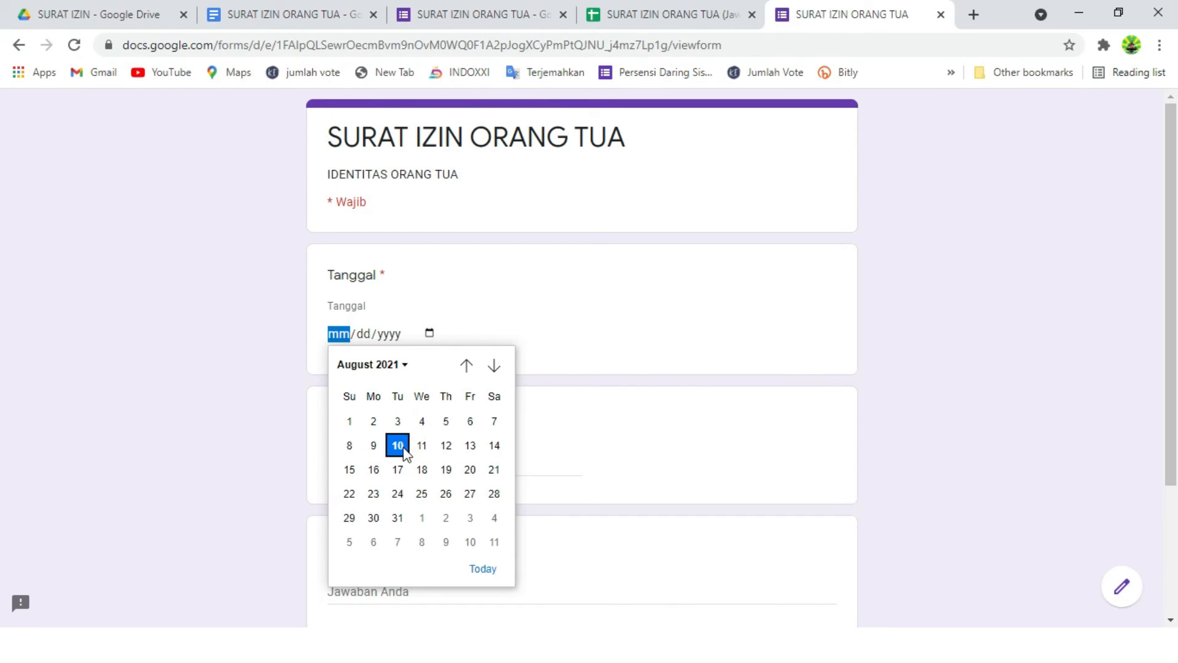
pyautogui.click(399, 446)
pyautogui.scroll(-3, 397, 297)
pyautogui.click(394, 295)
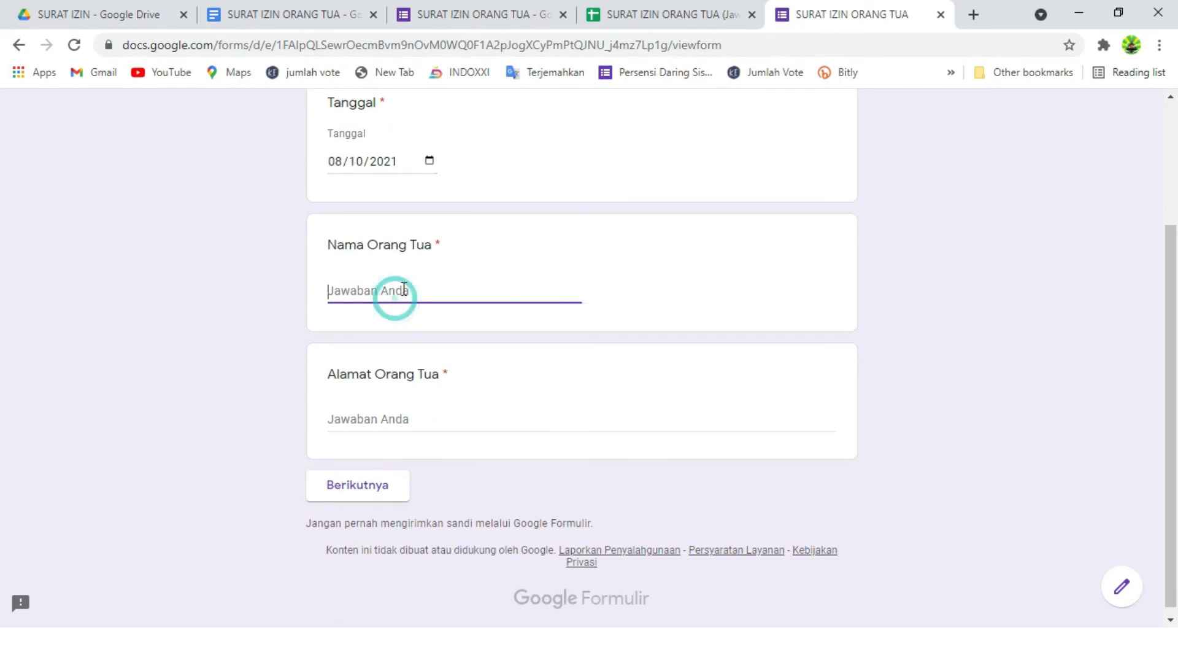
pyautogui.click(432, 161)
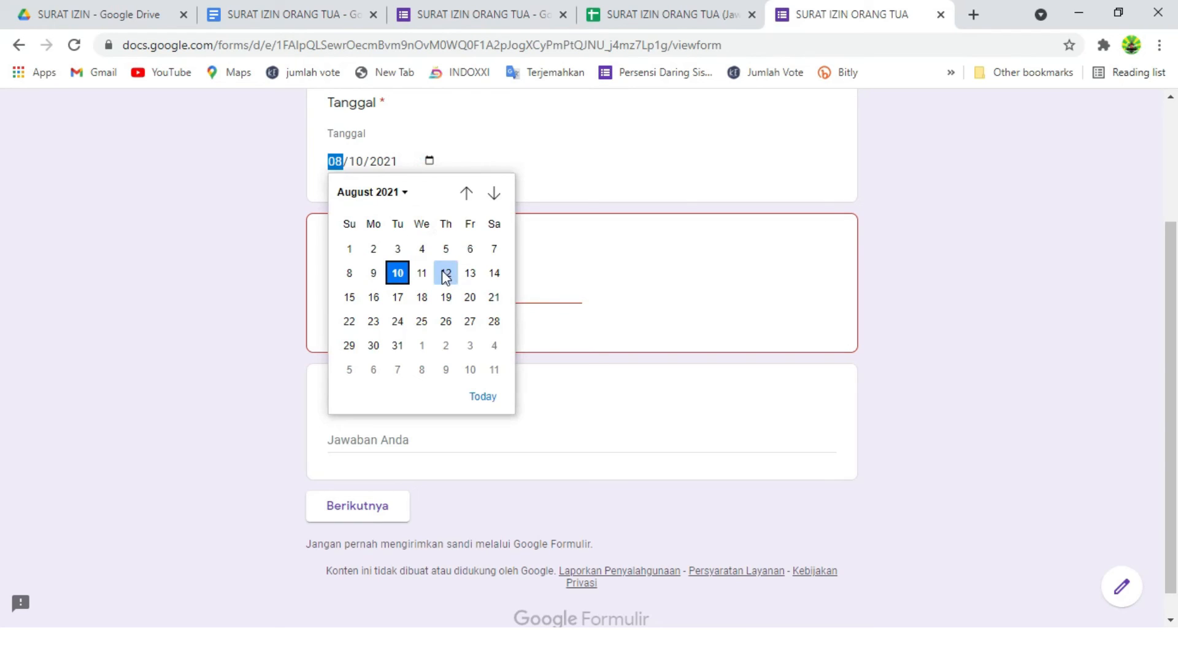
pyautogui.click(467, 275)
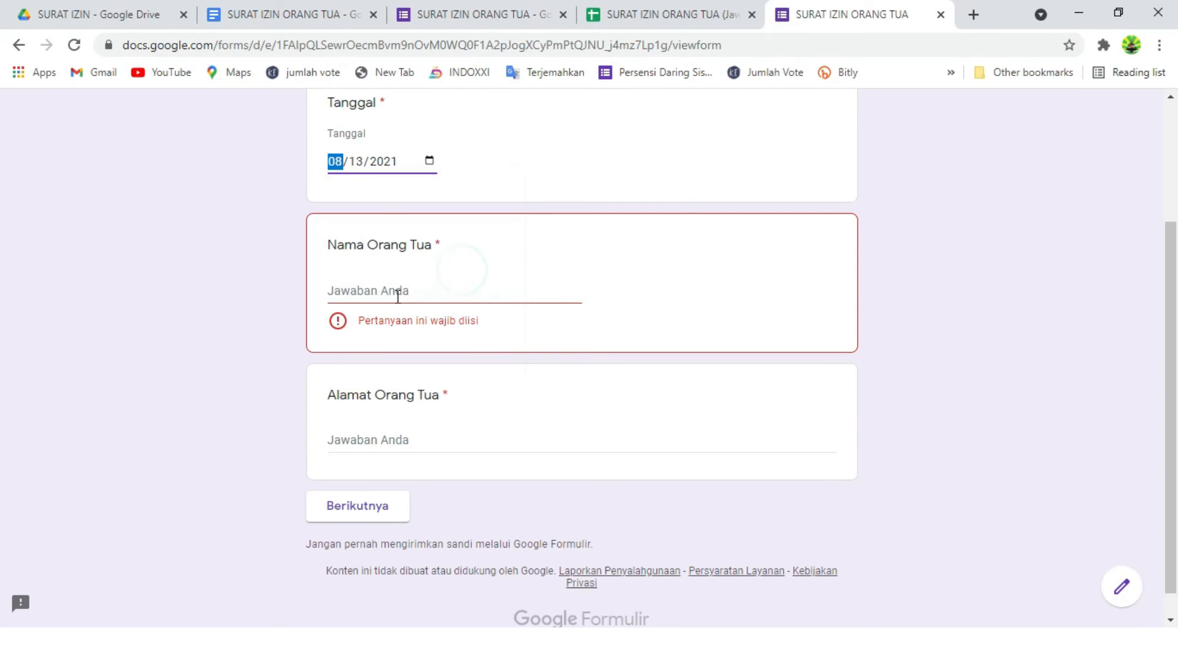
# Fill in the parent's name and address, and continue to the IDENTITAS SISWA section.
pyautogui.click(387, 288)
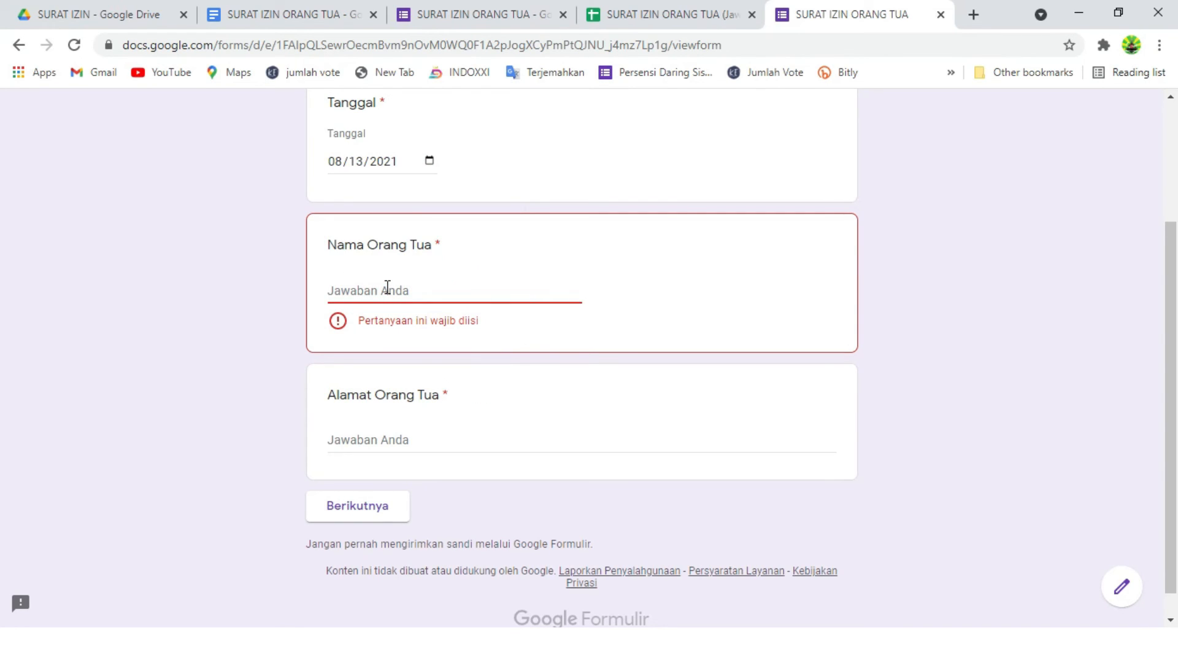
pyautogui.write('d')
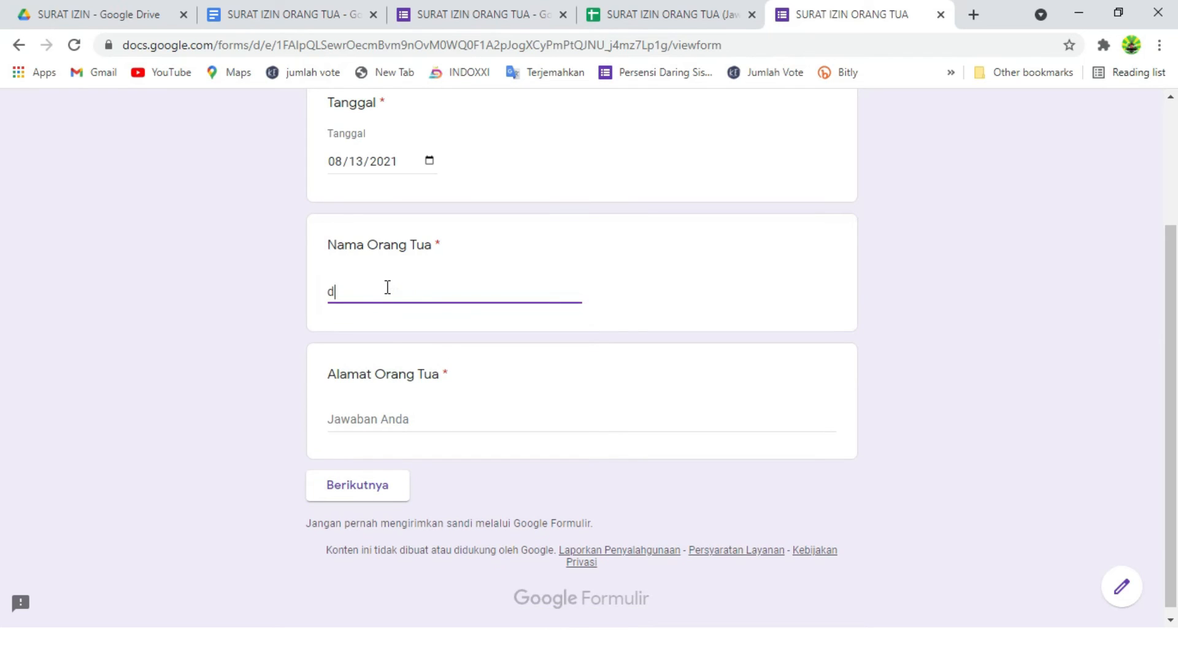
pyautogui.press('BackSpace')
pyautogui.write('aL')
pyautogui.press('BackSpace')
pyautogui.press('BackSpace')
pyautogui.write('A')
pyautogui.scroll(-1, 384, 355)
pyautogui.click(387, 415)
pyautogui.write('Purwakarta')
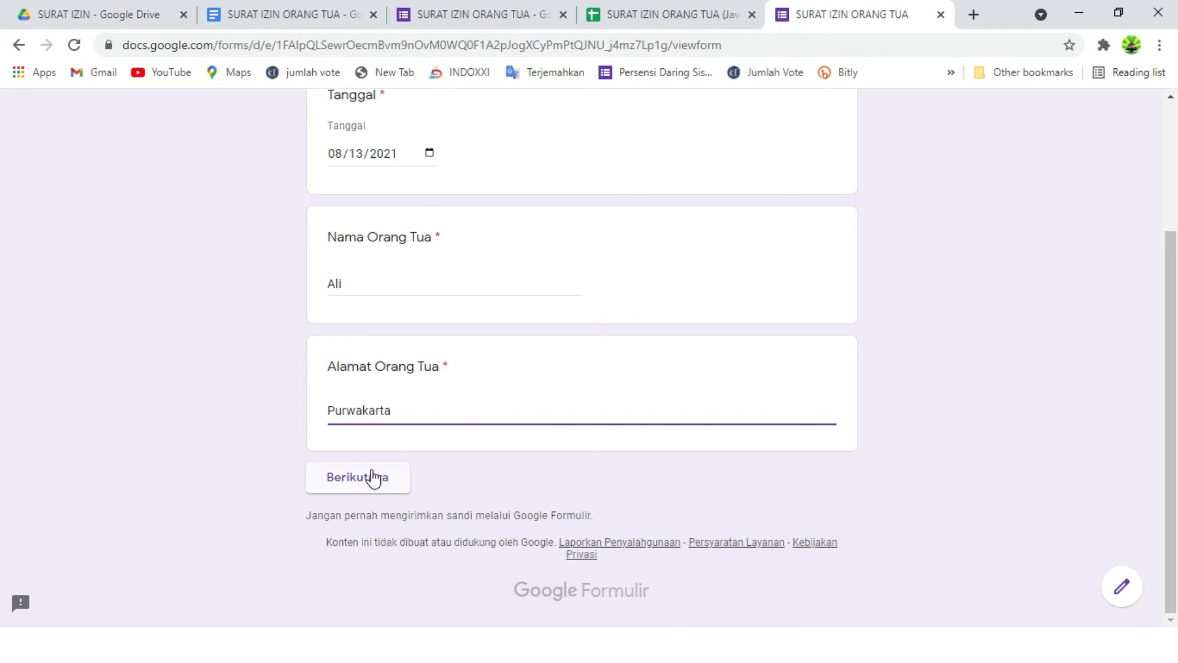
pyautogui.click(373, 476)
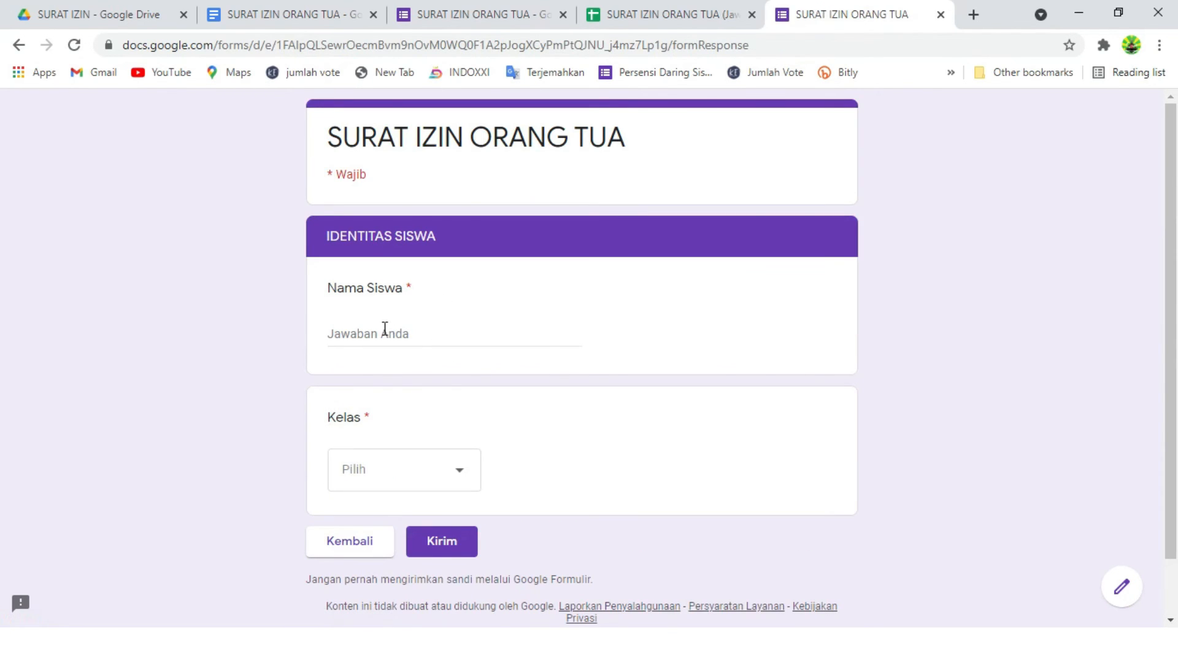
# Enter the student's name, choose XII A as the Kelas, and submit the response.
pyautogui.click(384, 331)
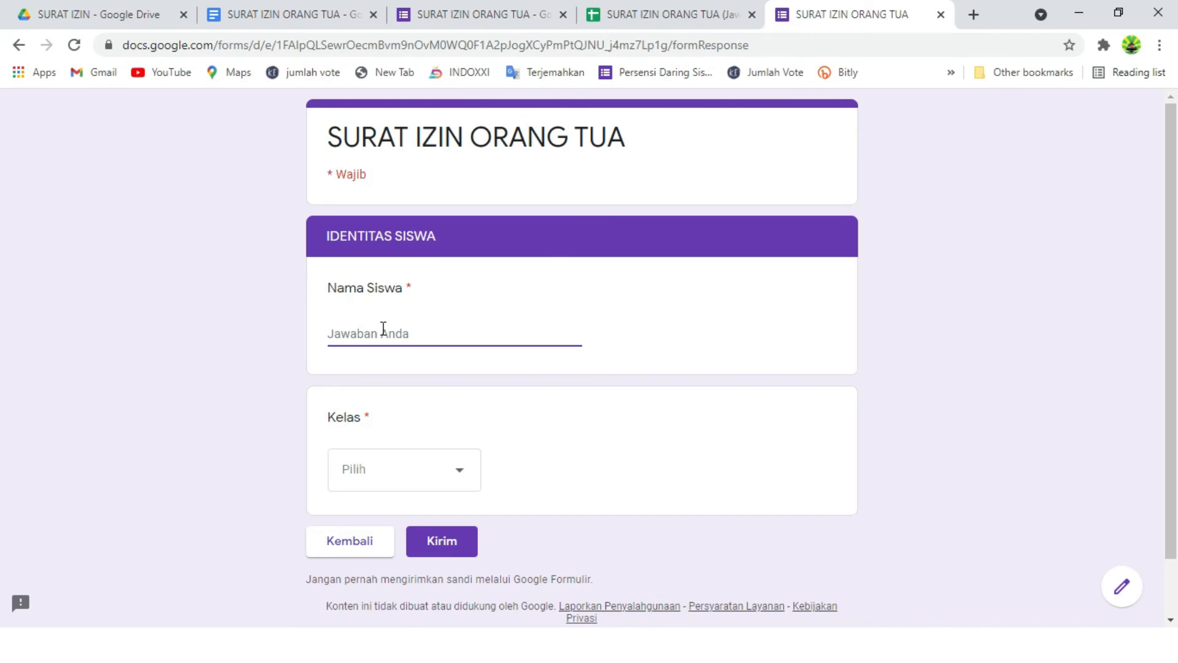
pyautogui.write('Cika')
pyautogui.click(400, 469)
pyautogui.click(352, 473)
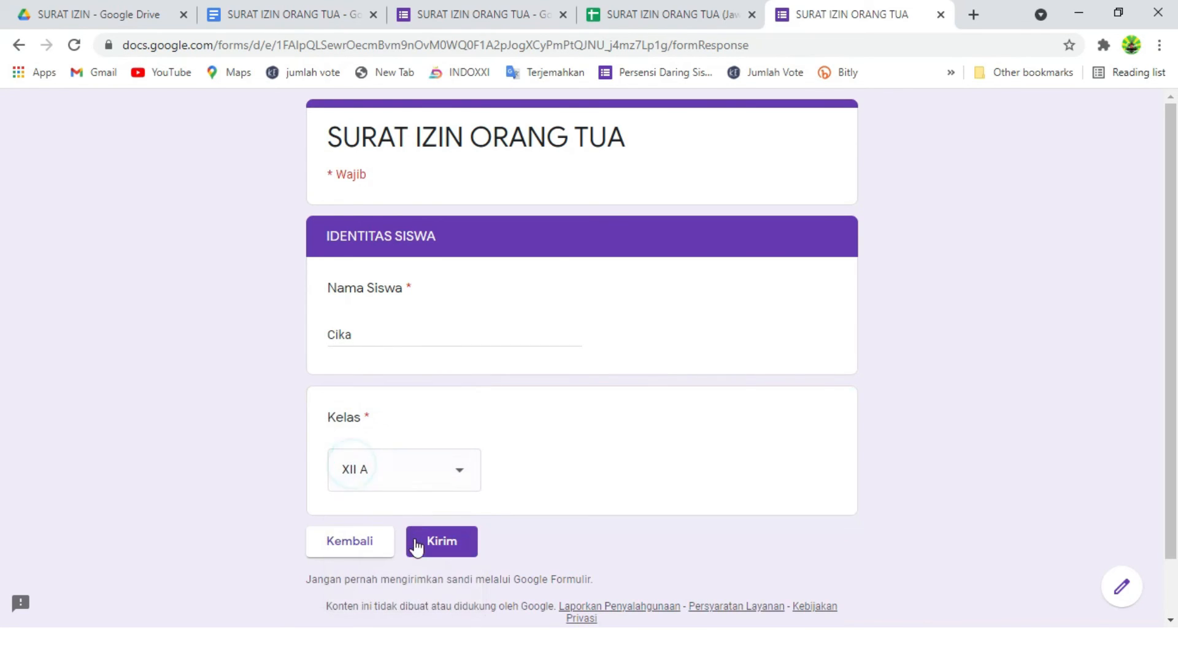
pyautogui.click(440, 543)
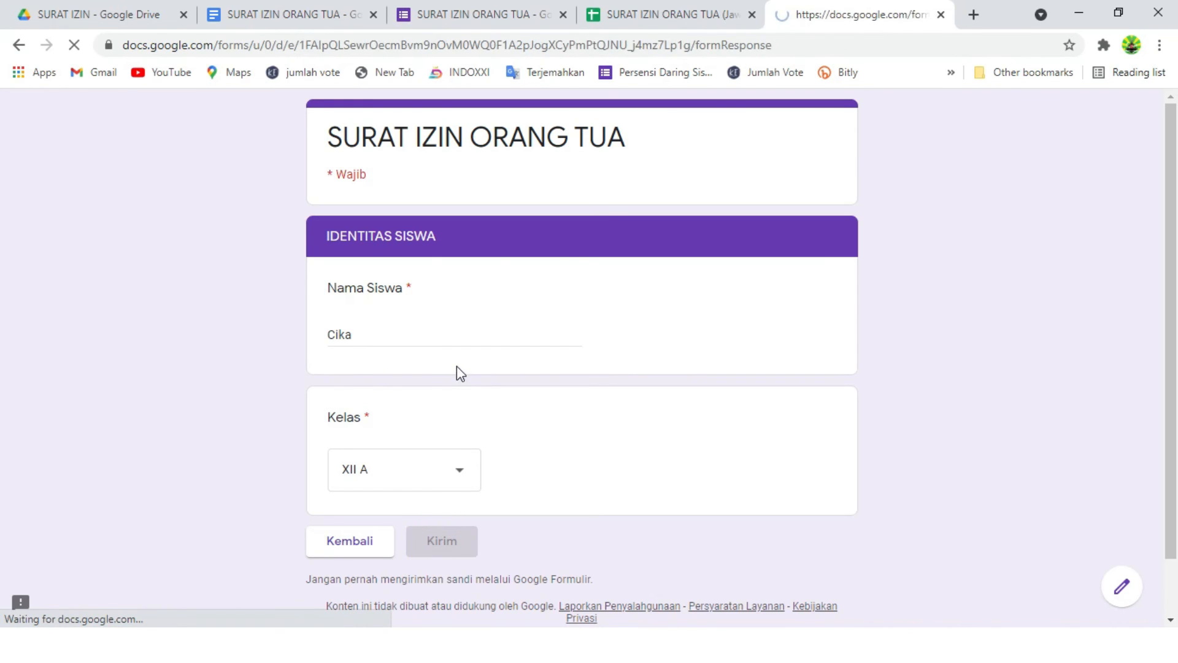
# Start another blank form response and check the response spreadsheet for the submitted entry.
pyautogui.click(392, 227)
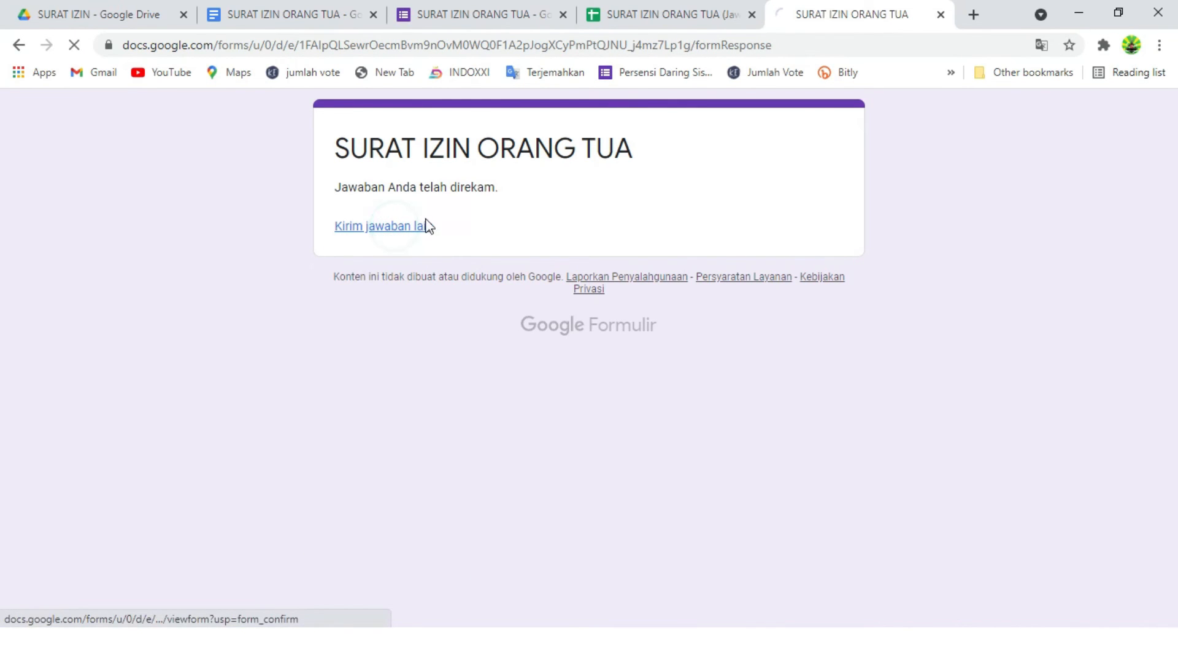
pyautogui.click(663, 9)
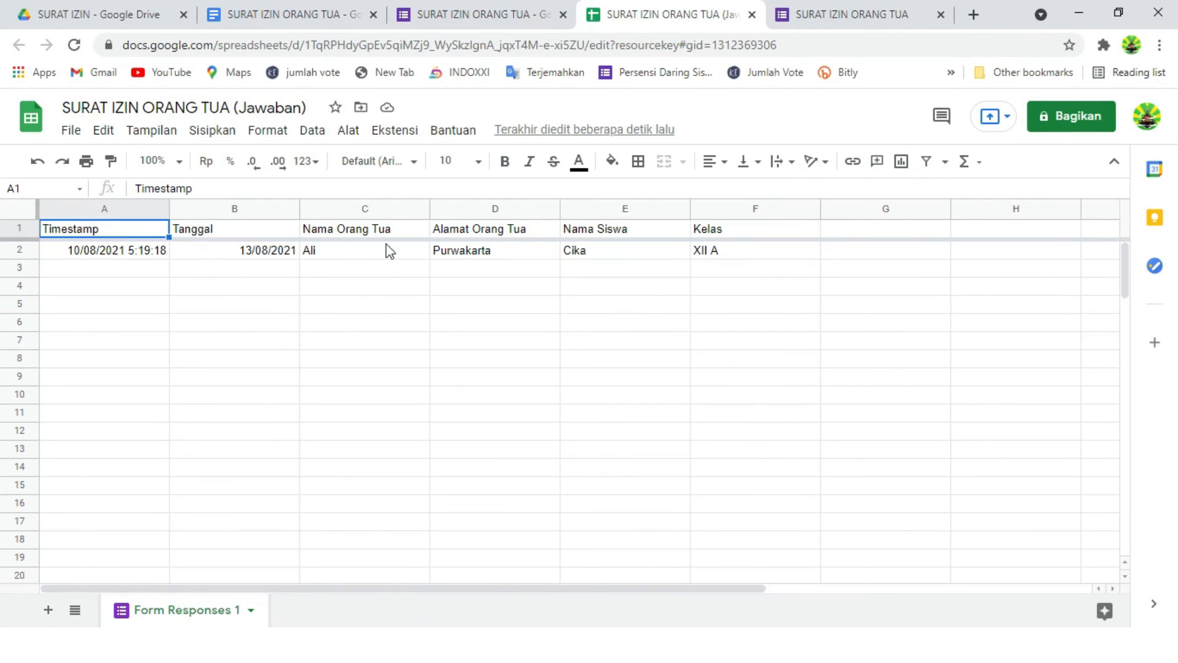
# Set the Tanggal answer in the new blank form response to 08/13/2021.
pyautogui.click(841, 9)
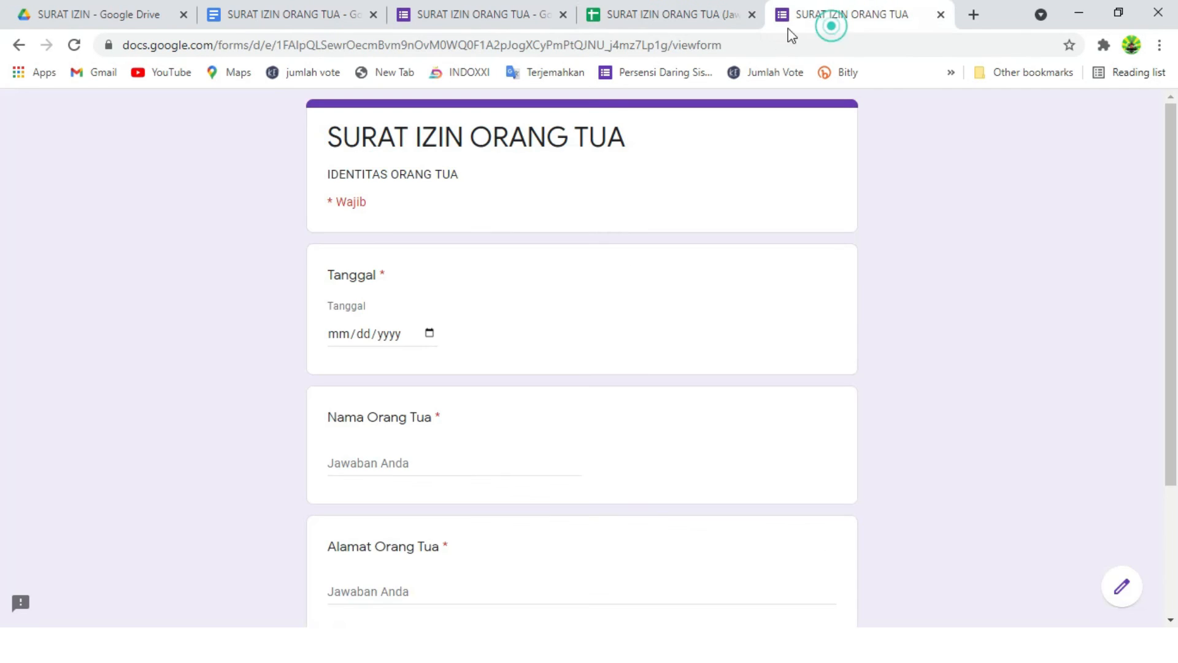
pyautogui.click(430, 334)
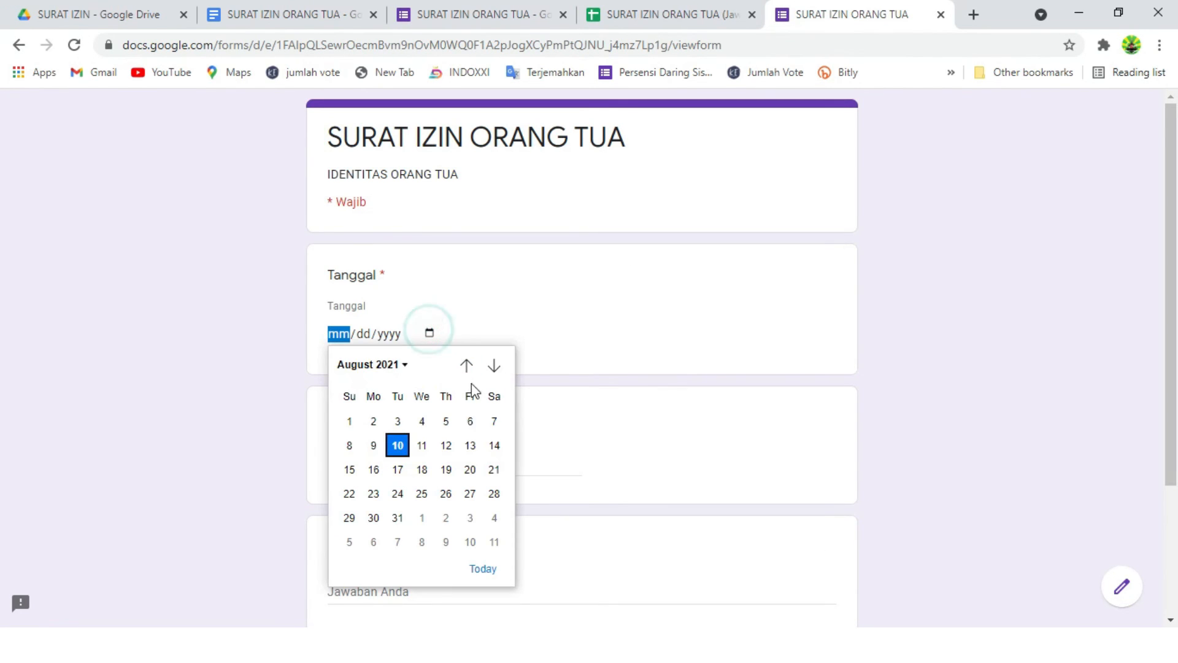
pyautogui.click(470, 446)
# Enter the second parent's name and address, and continue to the student identity section.
pyautogui.click(358, 473)
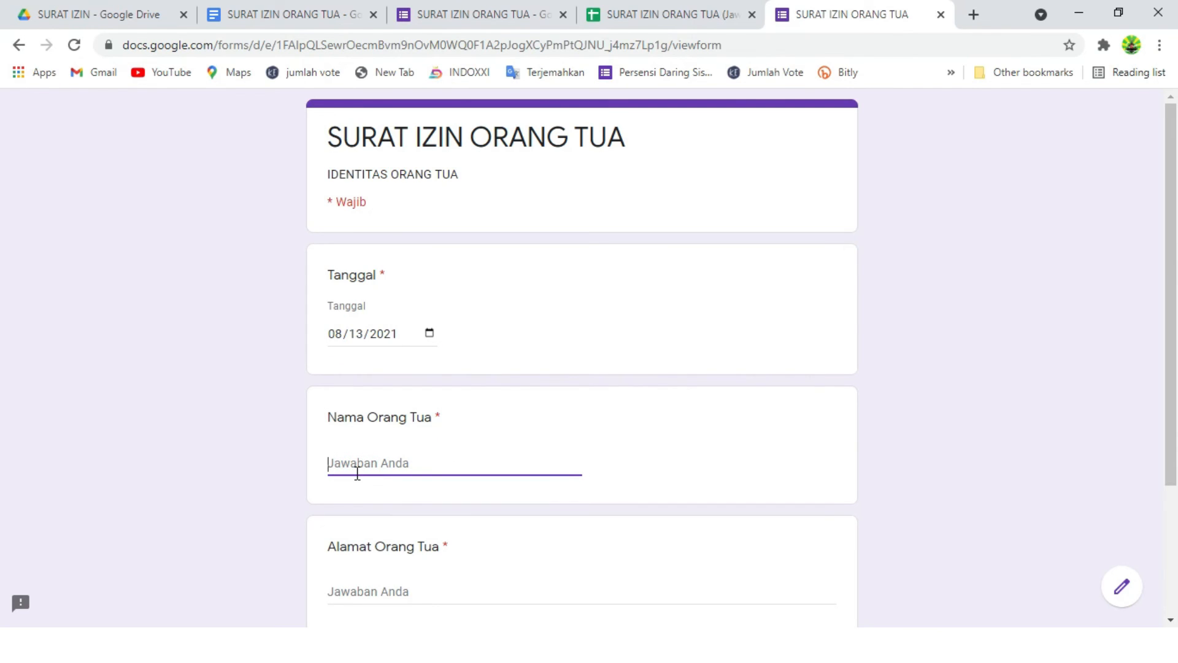
pyautogui.write('Adit')
pyautogui.scroll(-3, 362, 467)
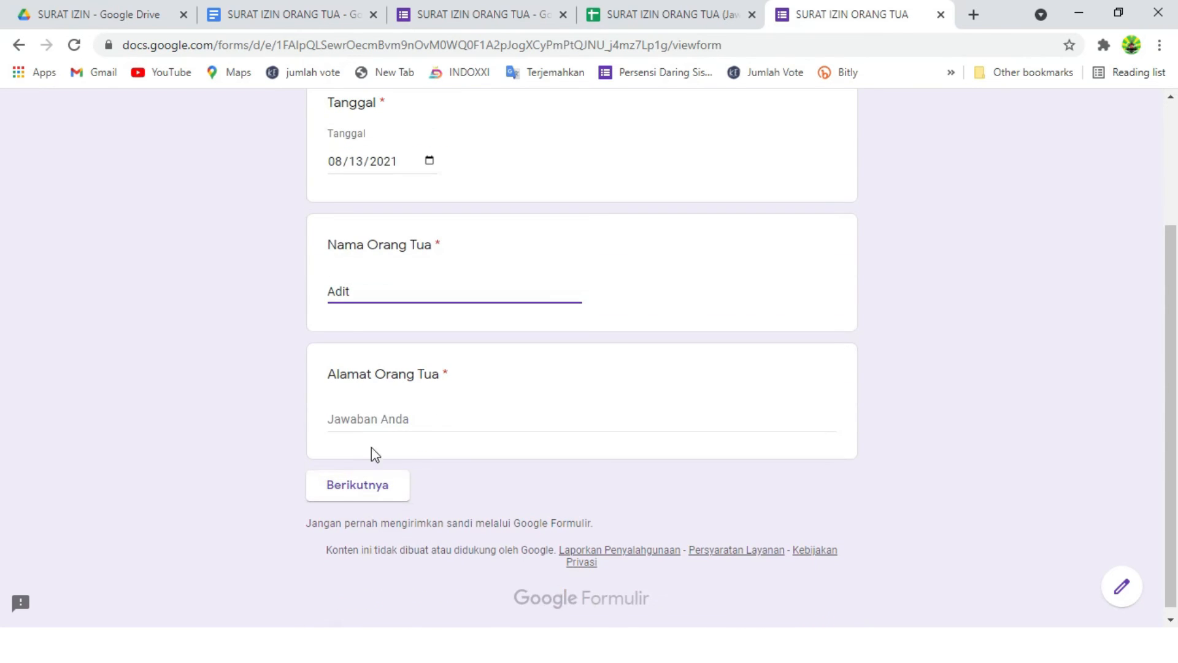
pyautogui.click(374, 418)
pyautogui.write('Karawang')
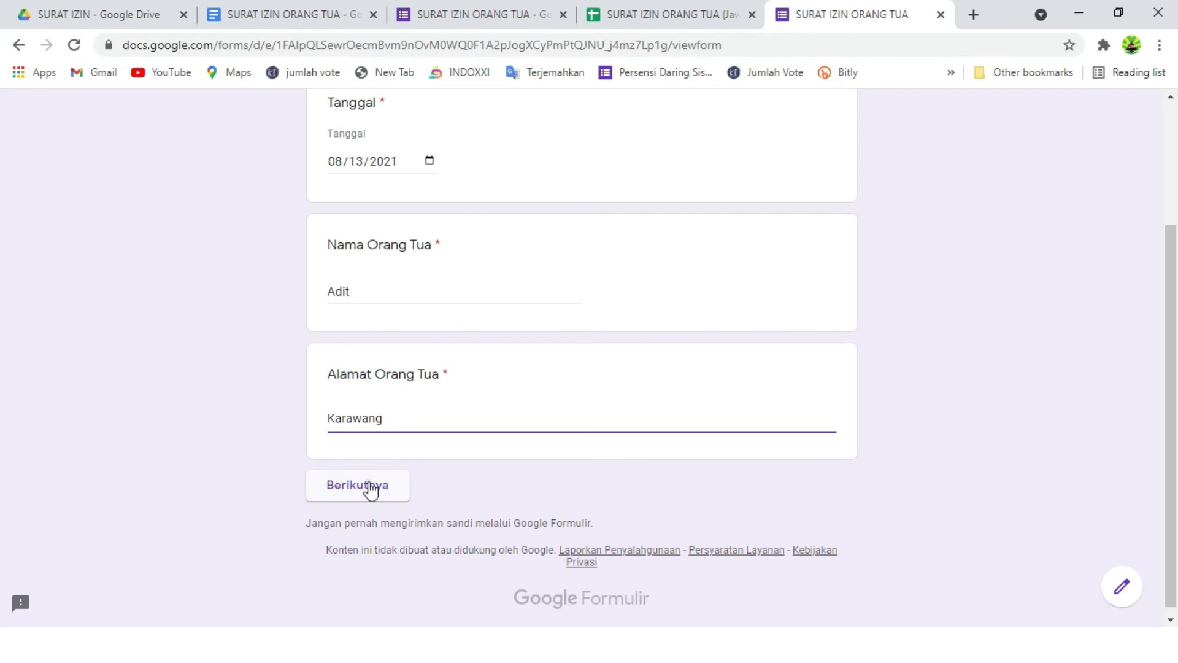
pyautogui.click(369, 488)
# Enter the second student's name, choose XII B as the Kelas, and submit the response.
pyautogui.click(385, 325)
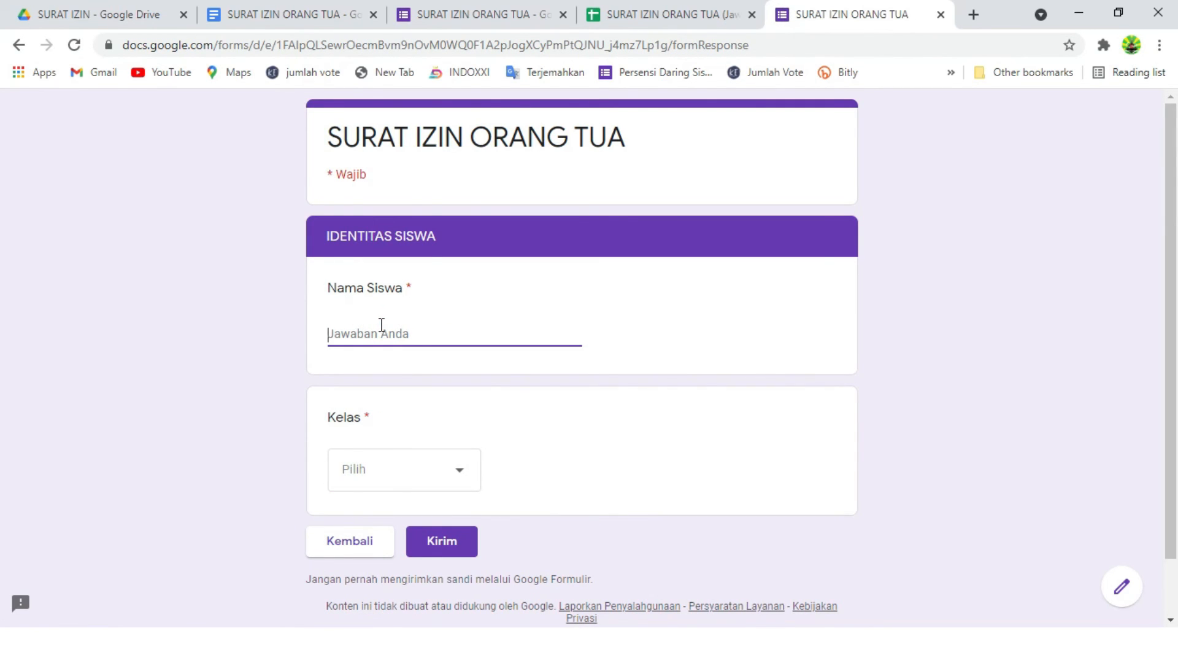
pyautogui.write('Adi')
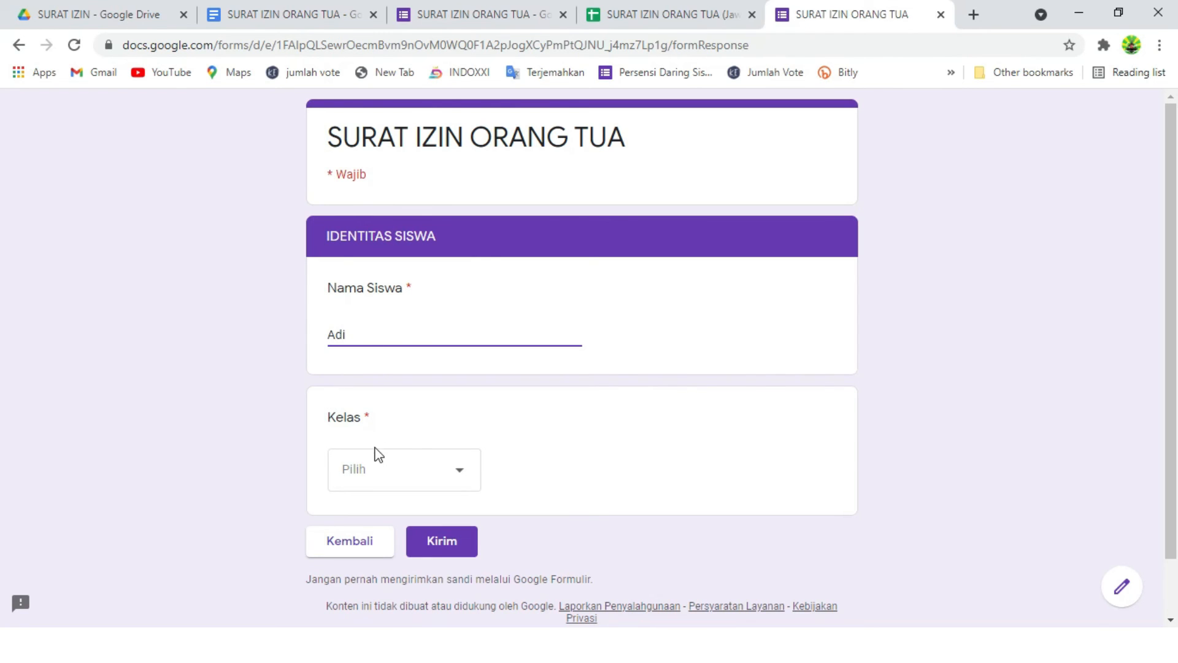
pyautogui.click(377, 469)
pyautogui.click(381, 493)
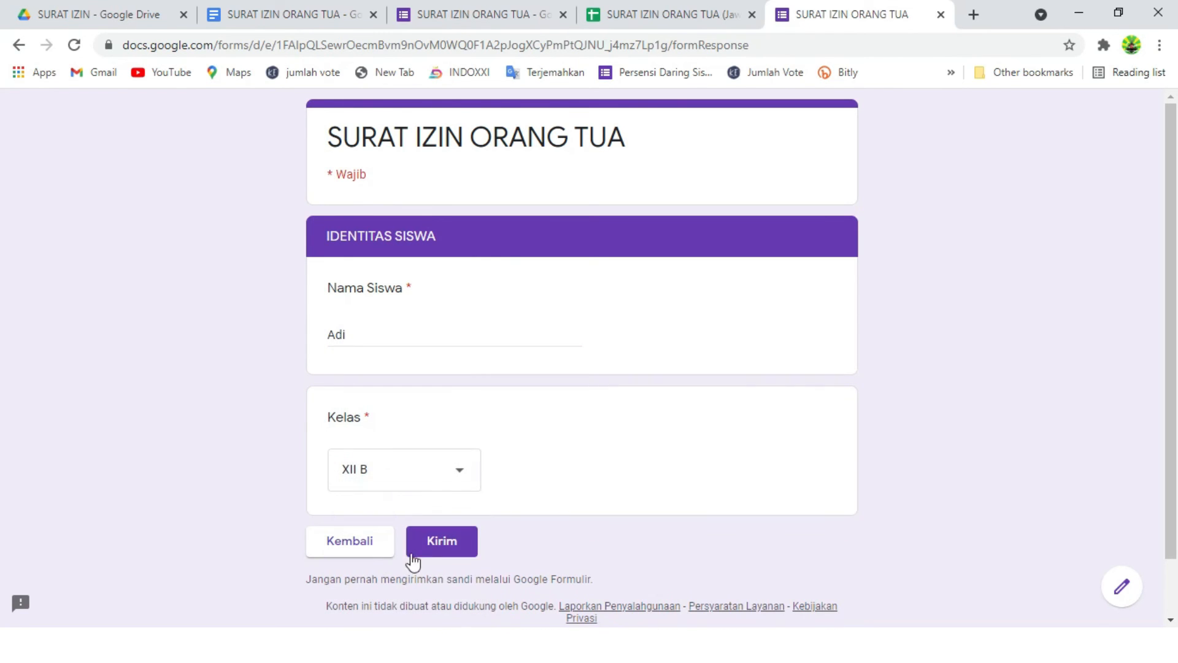
pyautogui.click(439, 540)
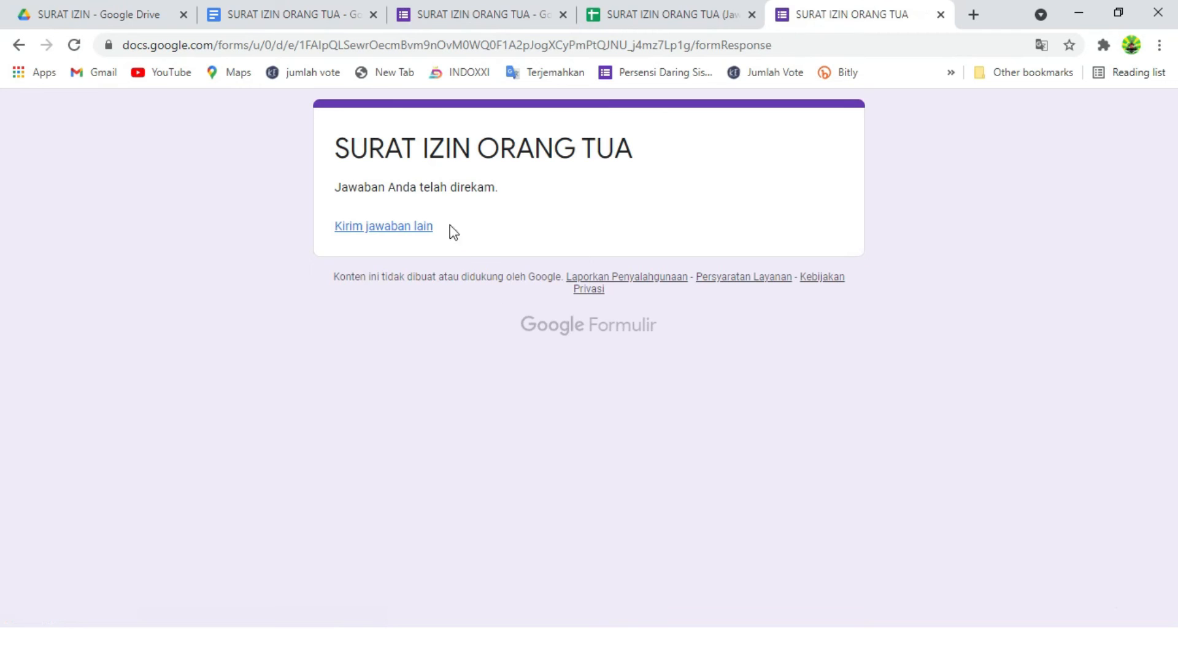
# Check the response spreadsheet for the second submission and review the placeholders in the SURAT IZIN ORANG TUA letter template.
pyautogui.click(637, 23)
pyautogui.click(174, 305)
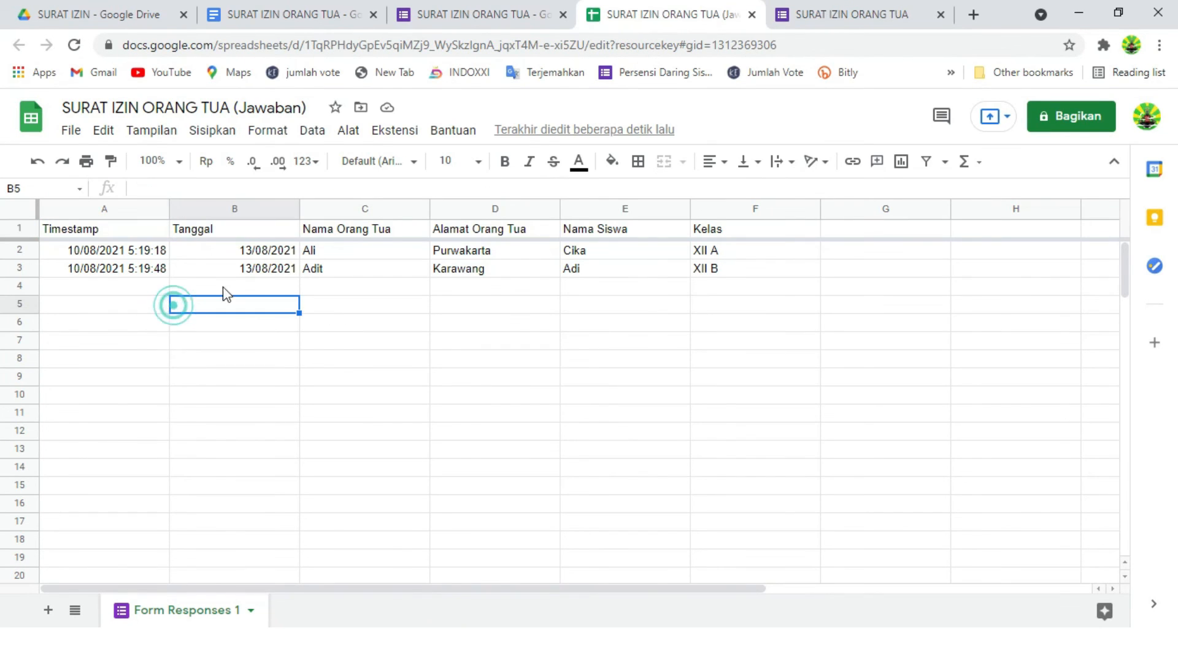
pyautogui.click(616, 291)
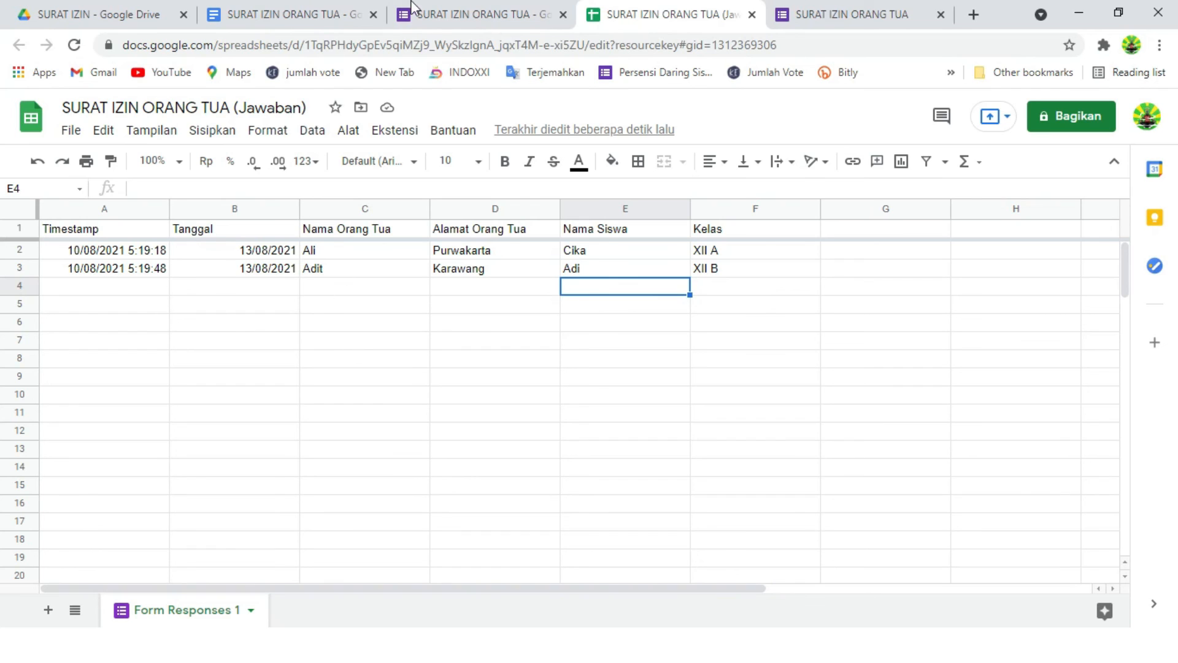
pyautogui.click(270, 15)
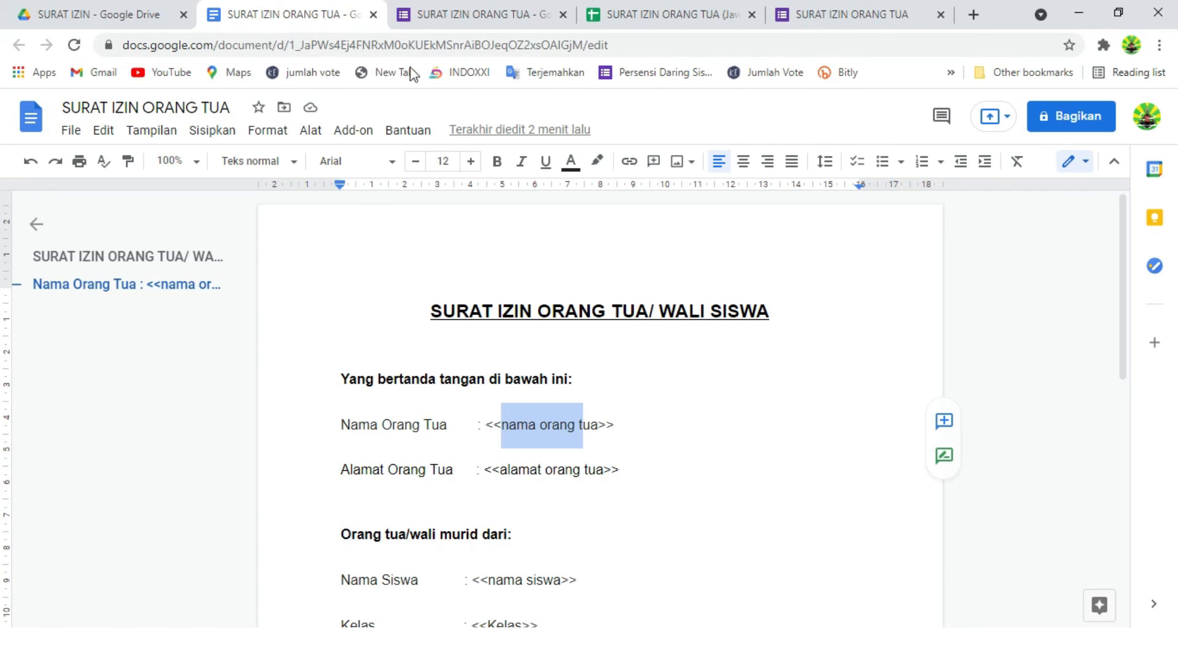
pyautogui.click(639, 15)
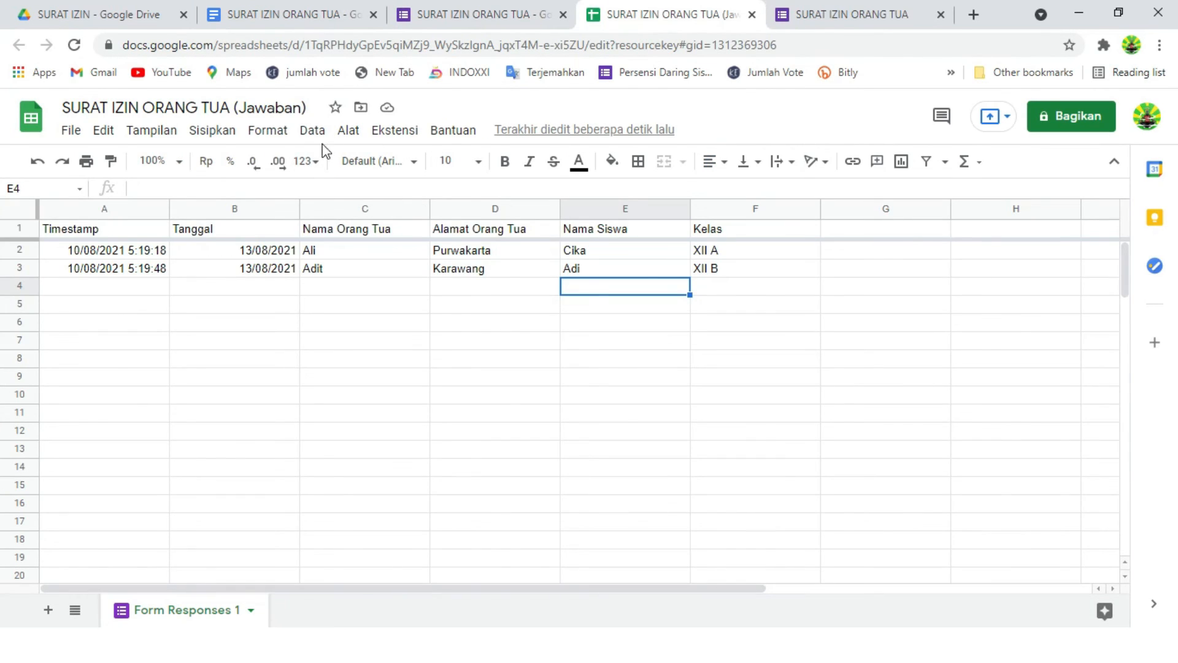
# Search the add-on marketplace for Autocrat, view its details page, and close the marketplace.
pyautogui.click(385, 131)
pyautogui.moveTo(421, 166)
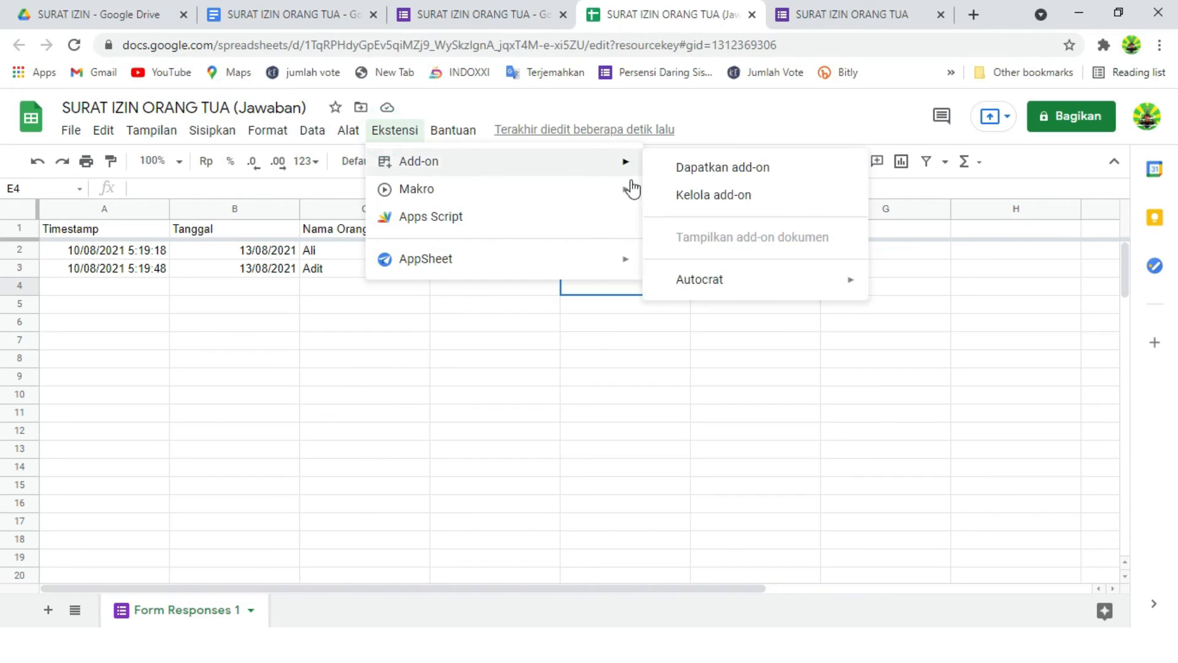
pyautogui.moveTo(784, 292)
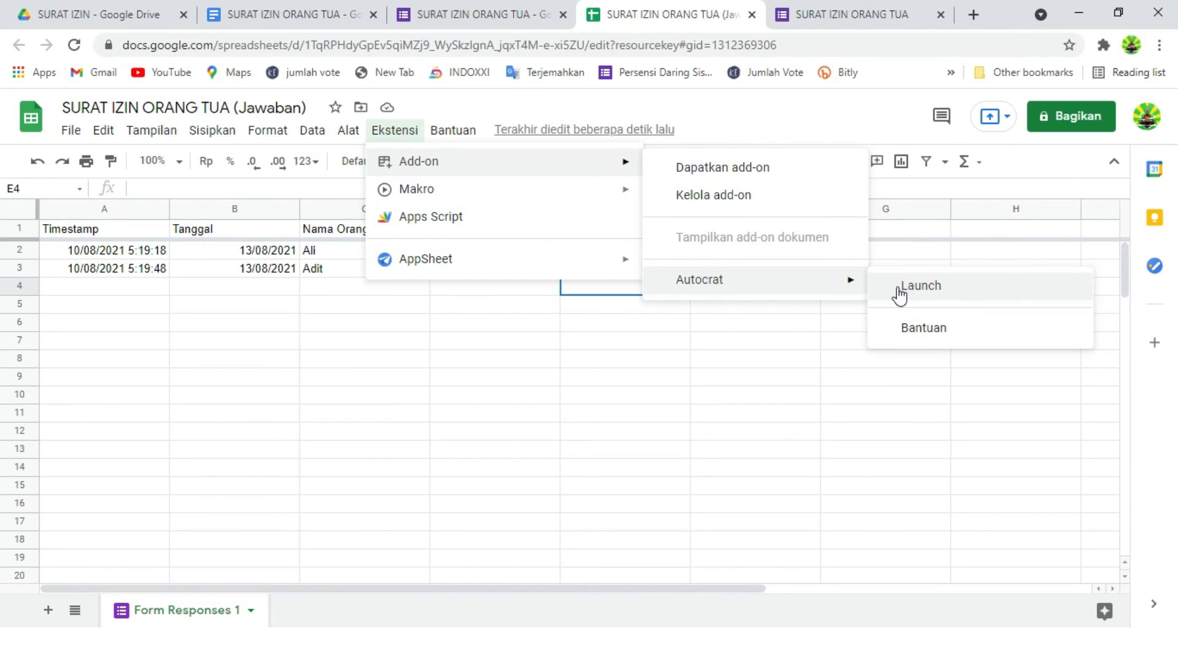
pyautogui.click(715, 173)
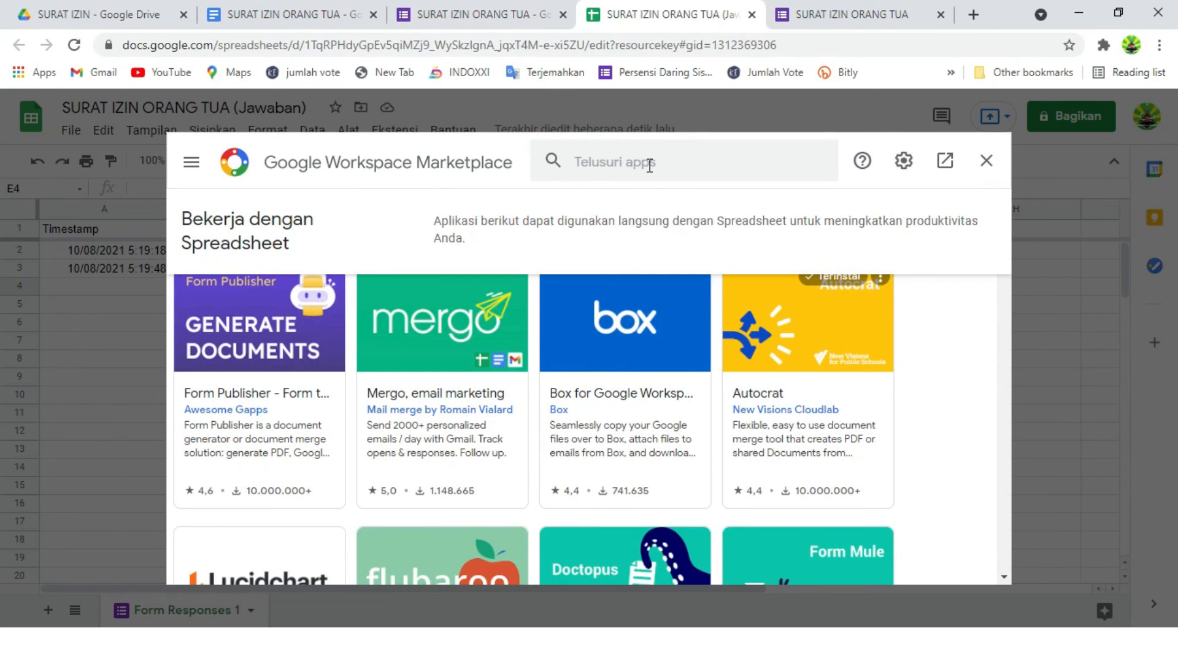
pyautogui.click(649, 165)
pyautogui.write('auto')
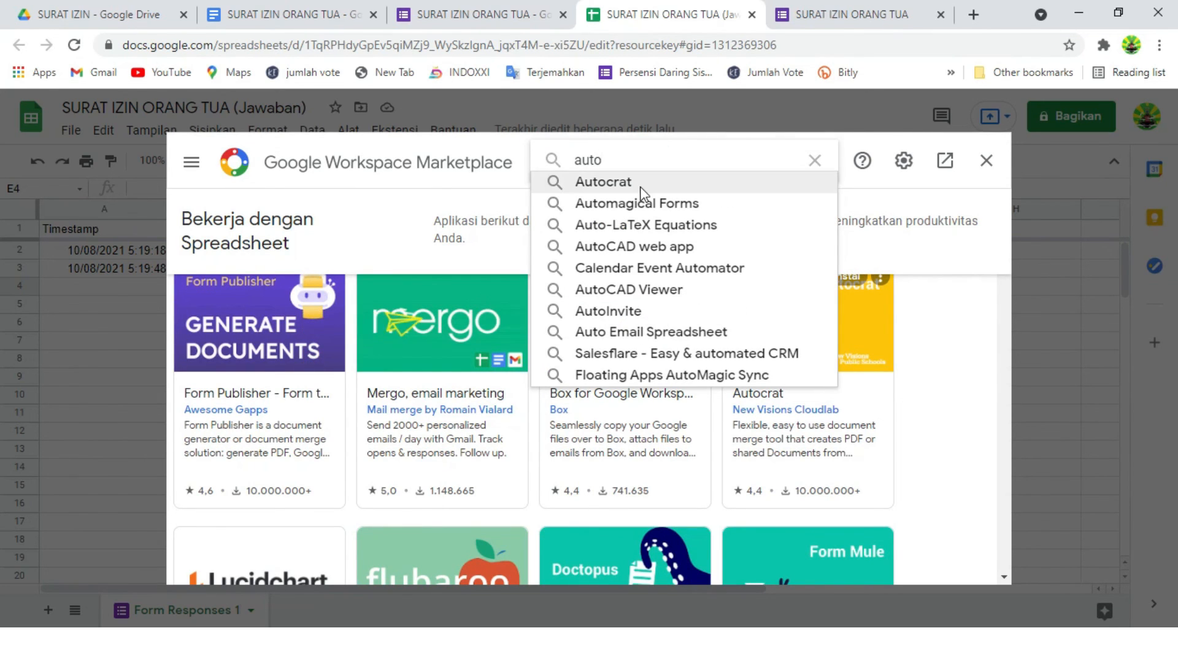
pyautogui.click(641, 189)
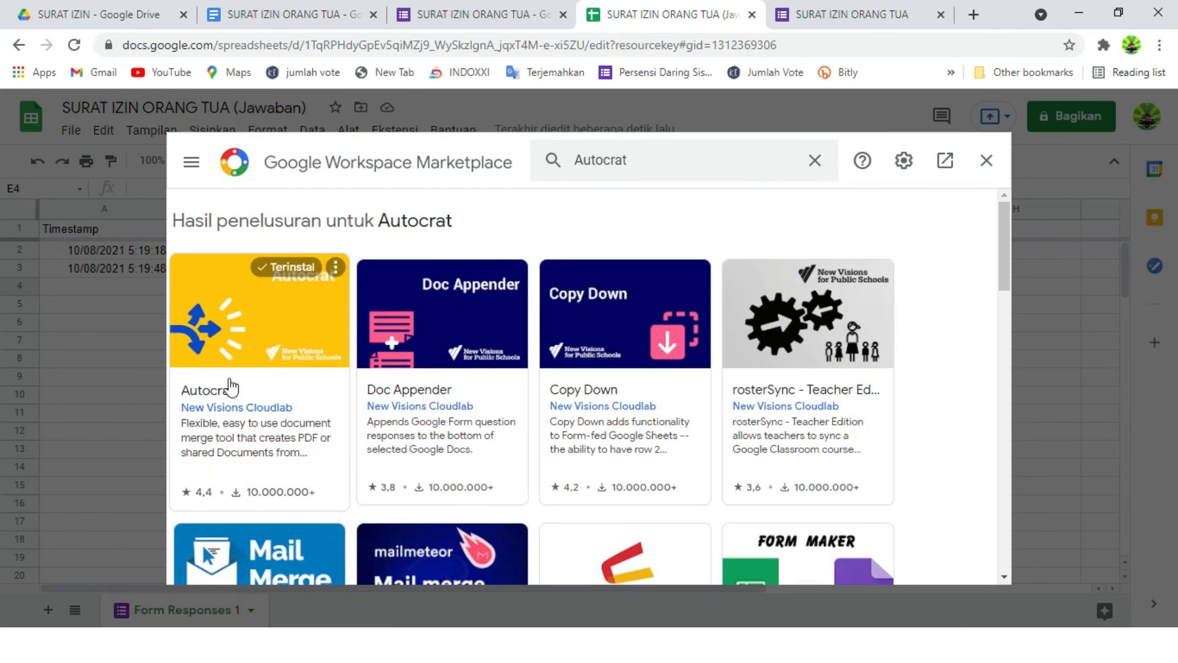
pyautogui.click(255, 350)
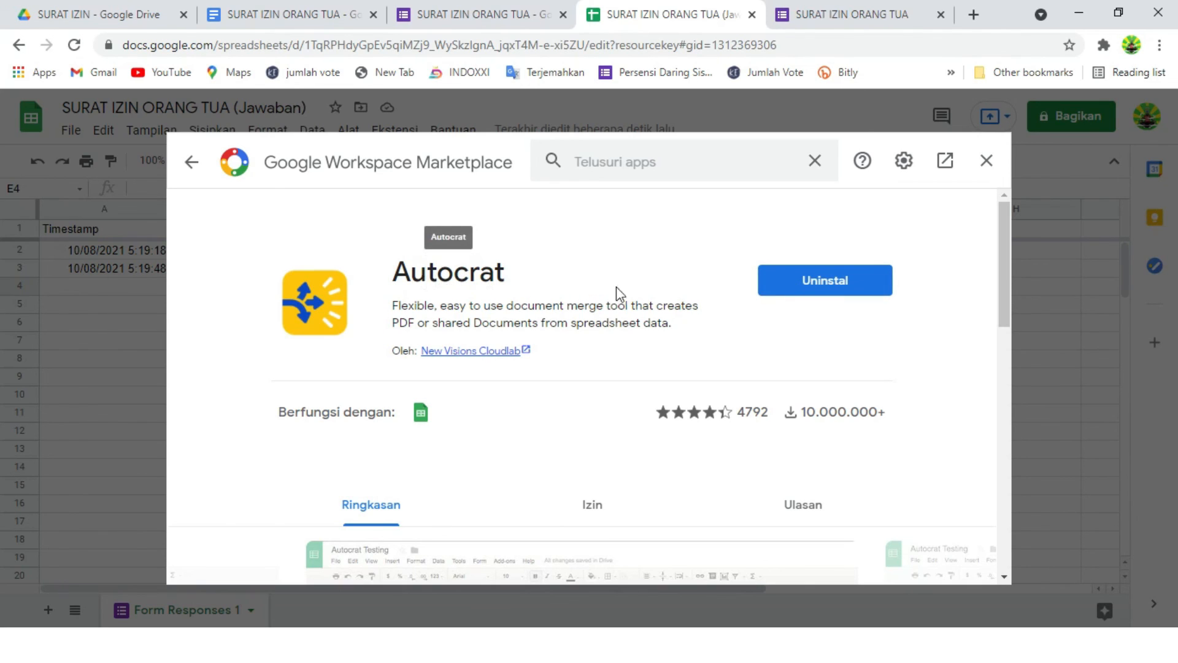
pyautogui.click(981, 163)
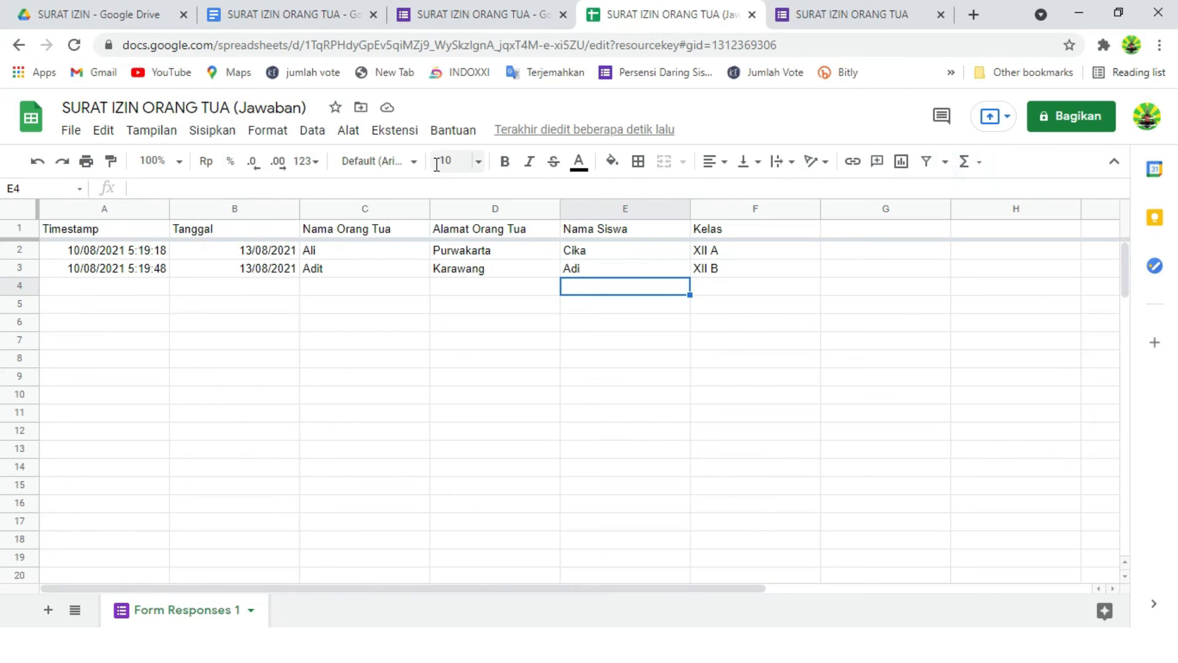
# Launch Autocrat from the response spreadsheet, create a merge job named SURAT IZIN ORANG TUA, and continue to the template choice.
pyautogui.click(398, 132)
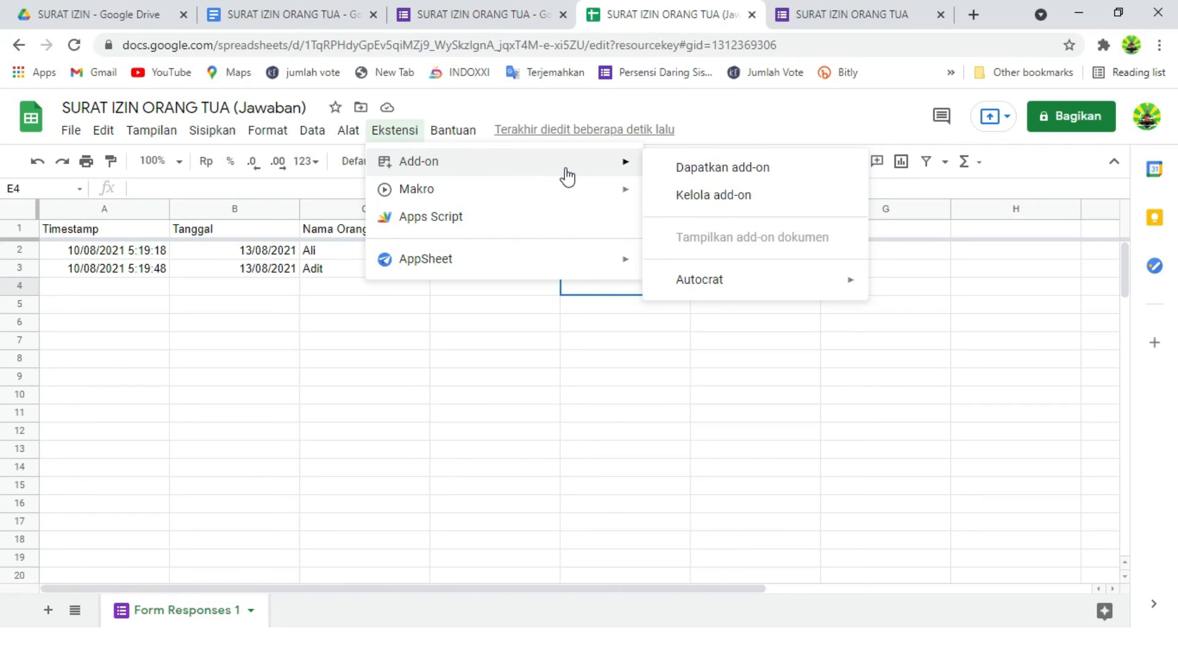
pyautogui.moveTo(731, 282)
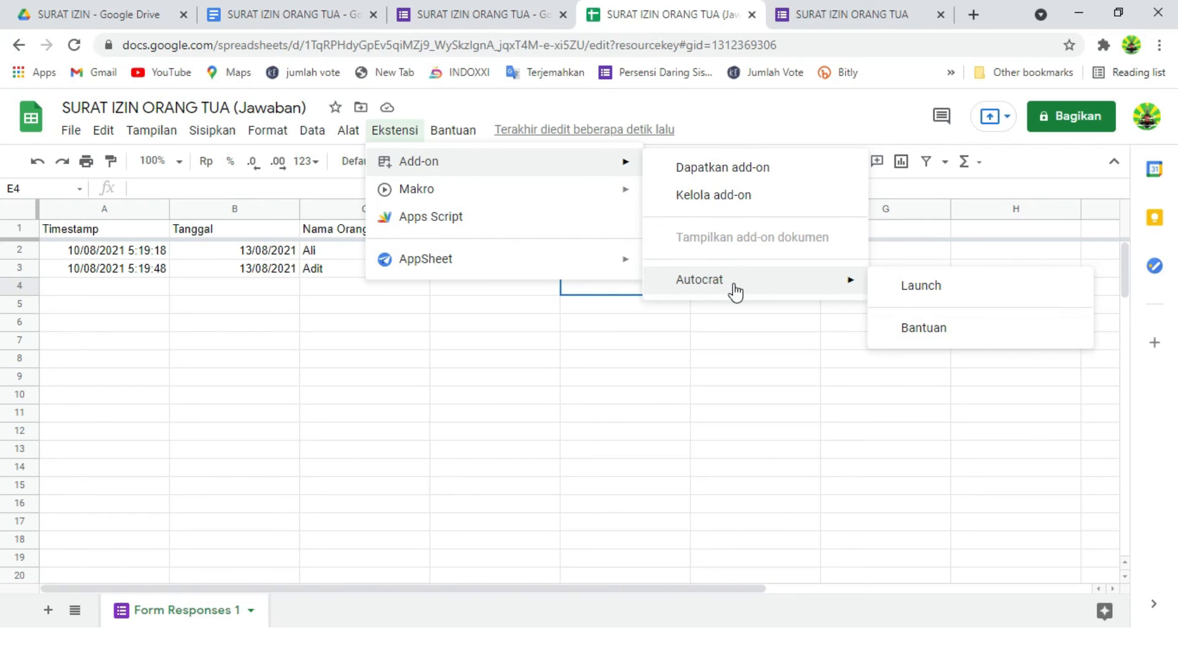
pyautogui.click(913, 293)
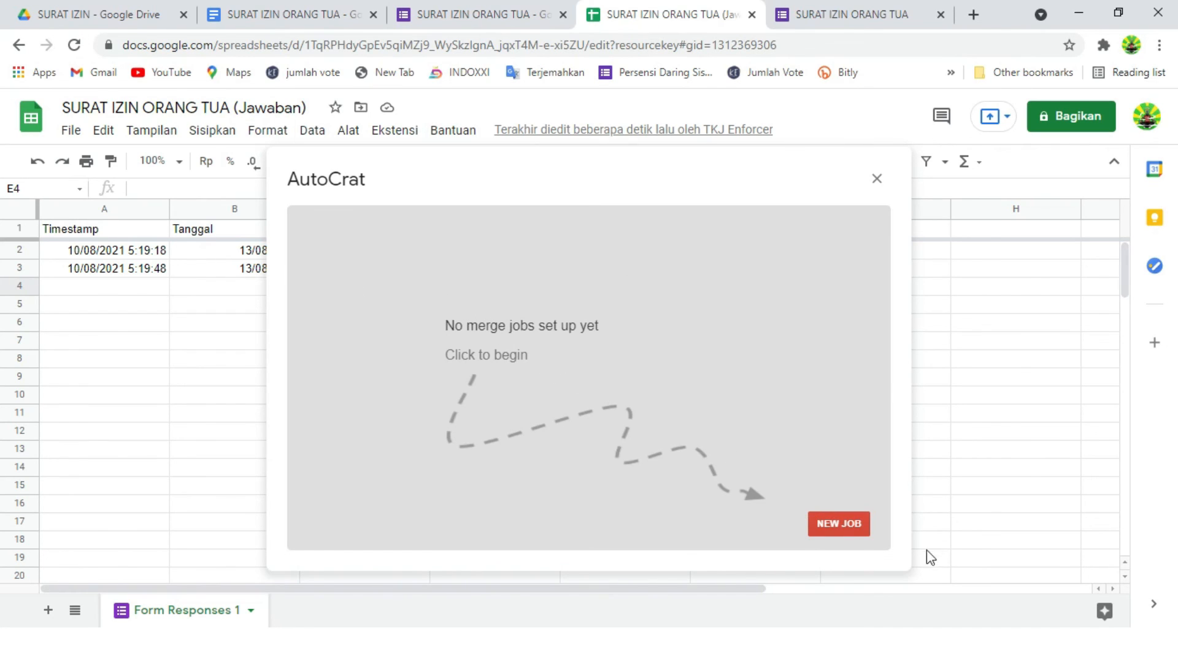
pyautogui.click(838, 526)
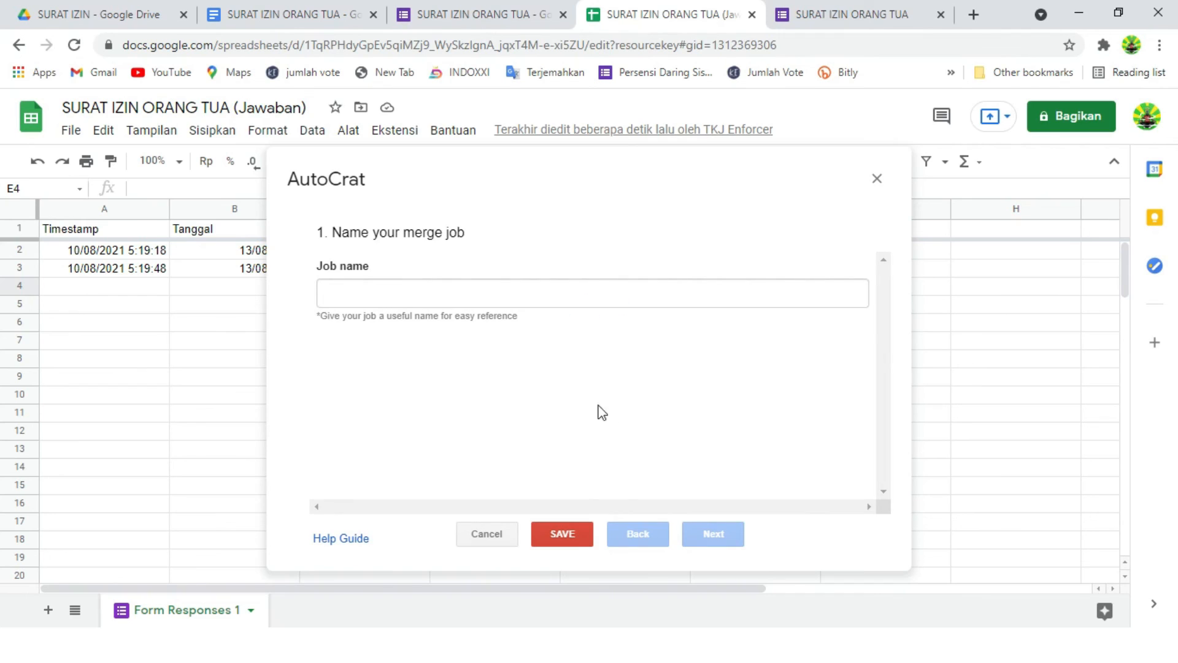
pyautogui.click(411, 284)
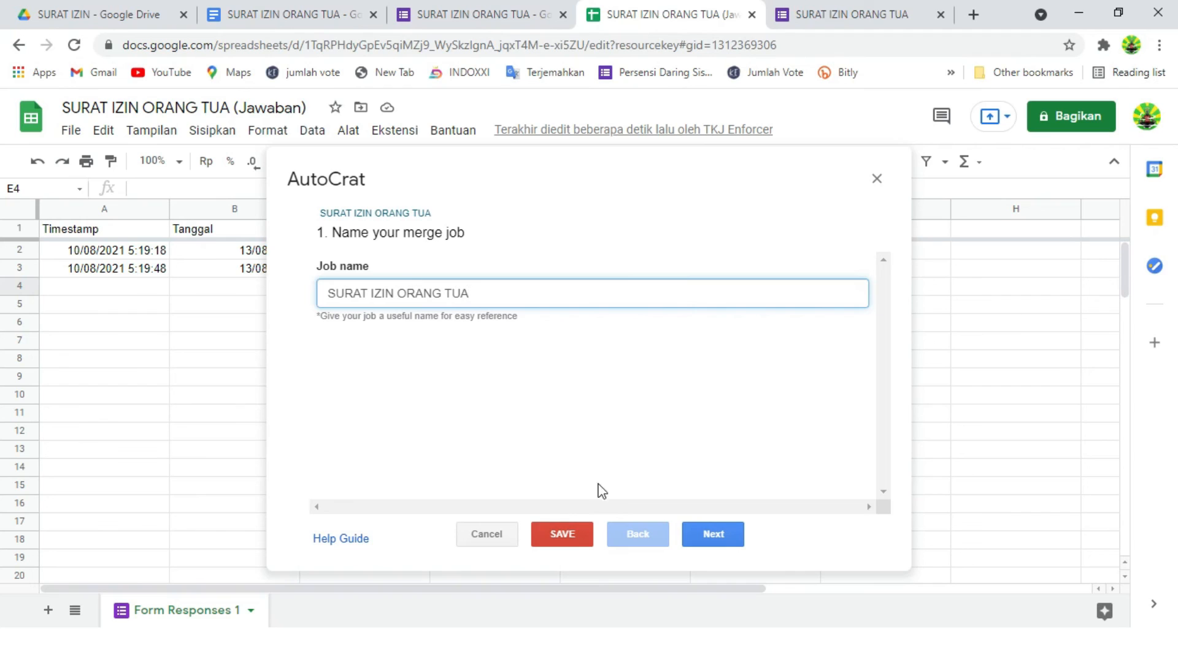
pyautogui.click(715, 533)
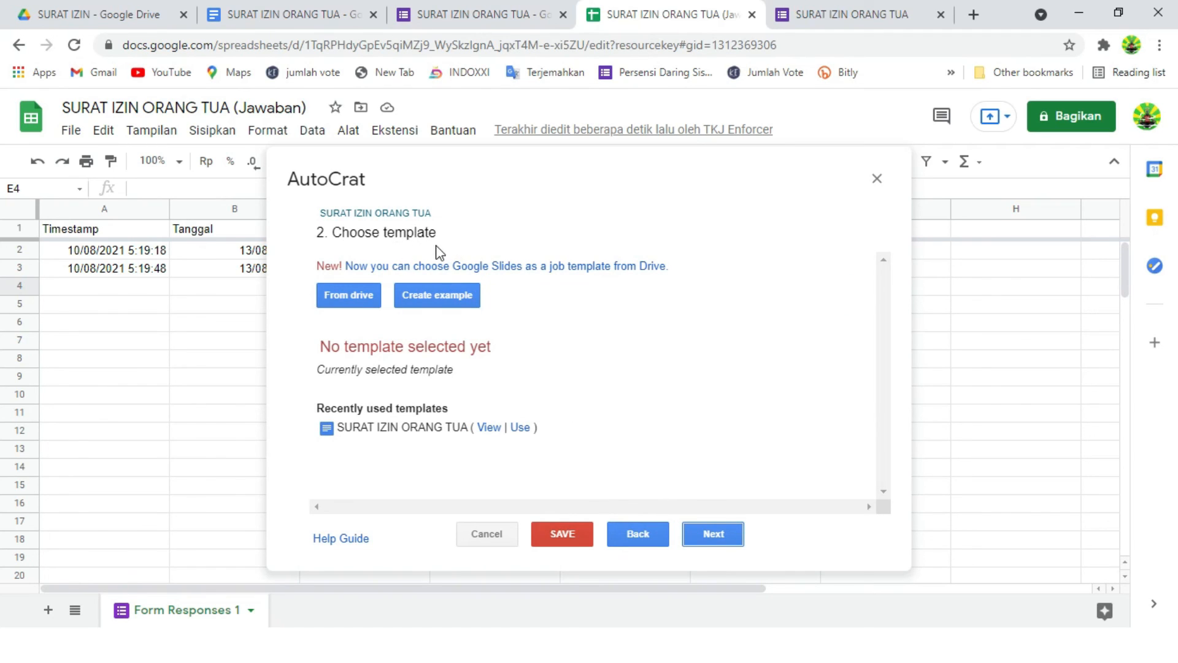
# Choose the SURAT IZIN ORANG TUA document from Drive as the merge template and continue to the source data mapping.
pyautogui.click(279, 14)
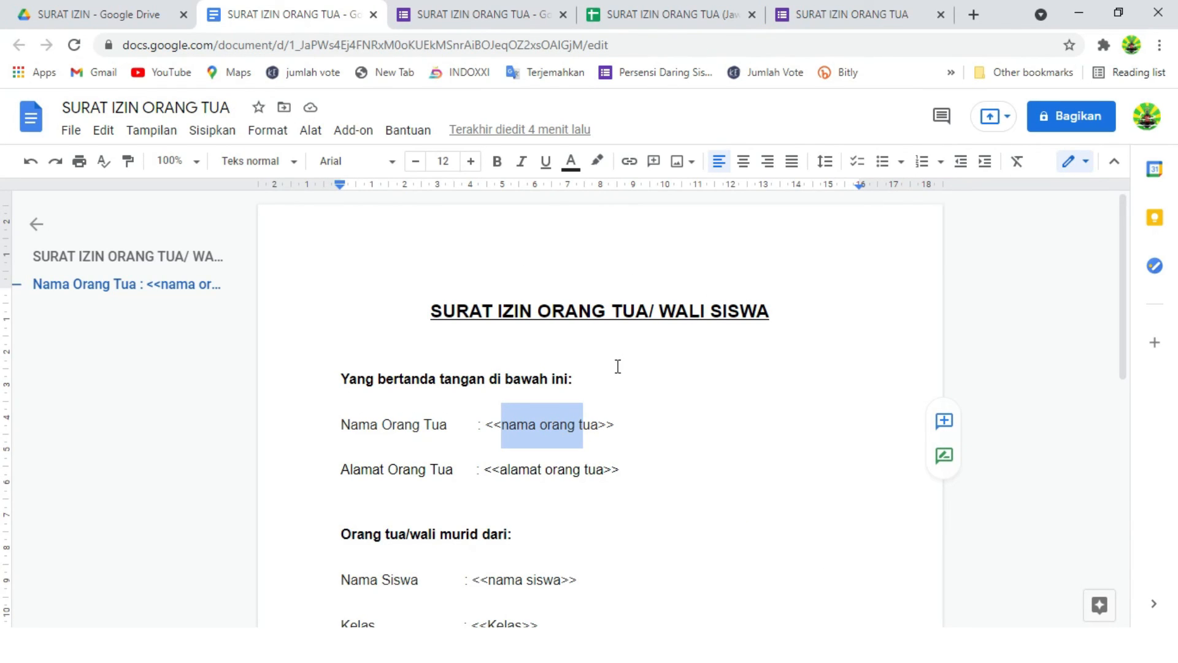
pyautogui.click(643, 14)
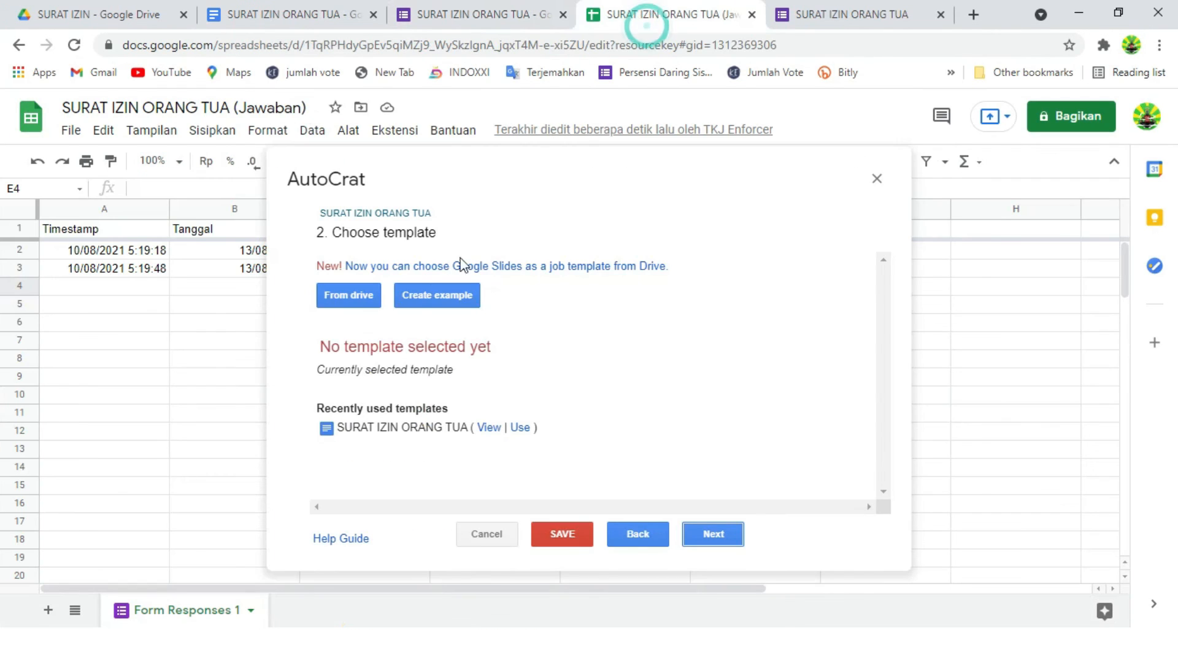
pyautogui.click(361, 296)
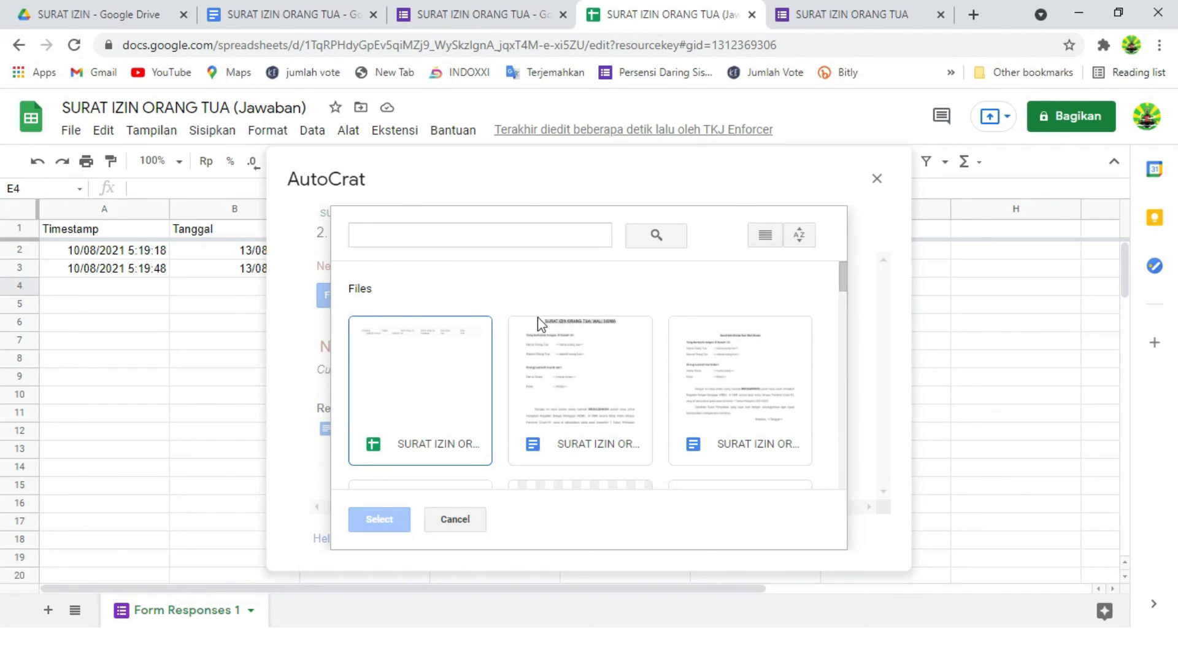
pyautogui.click(551, 386)
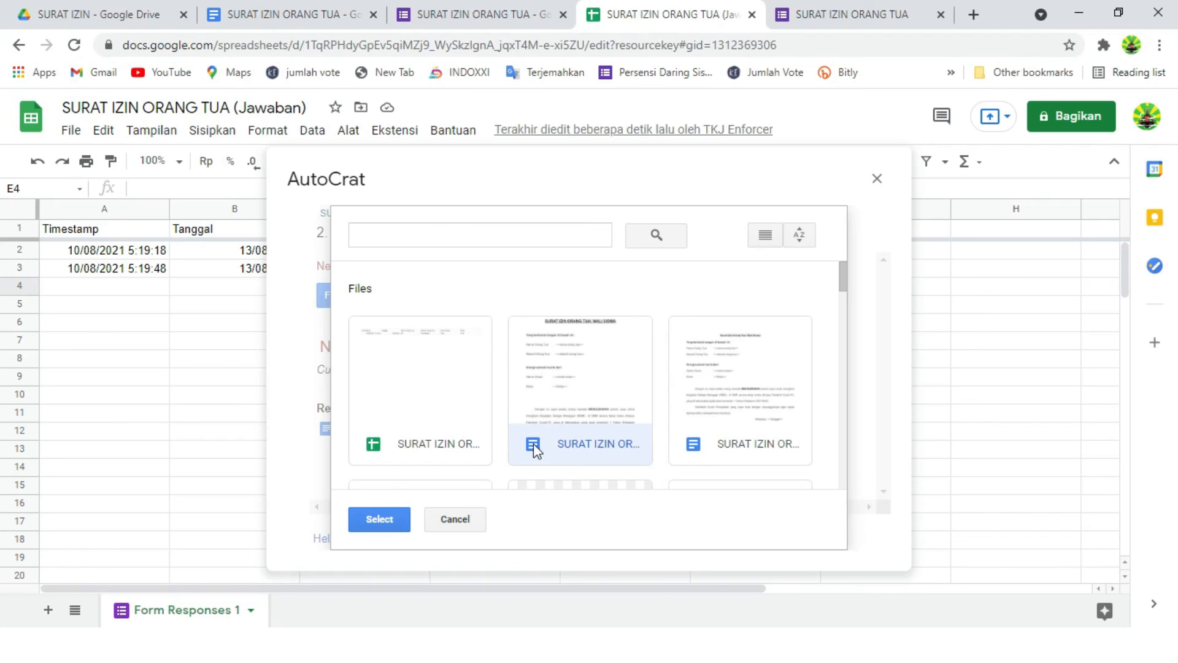
pyautogui.click(379, 519)
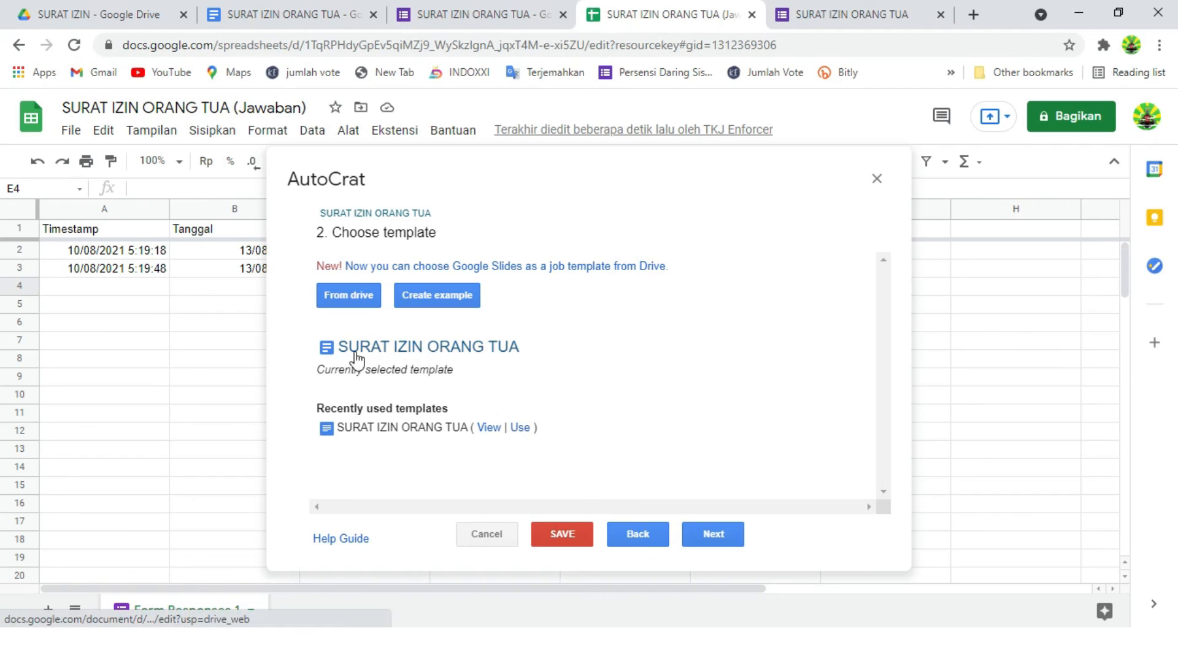
pyautogui.click(713, 535)
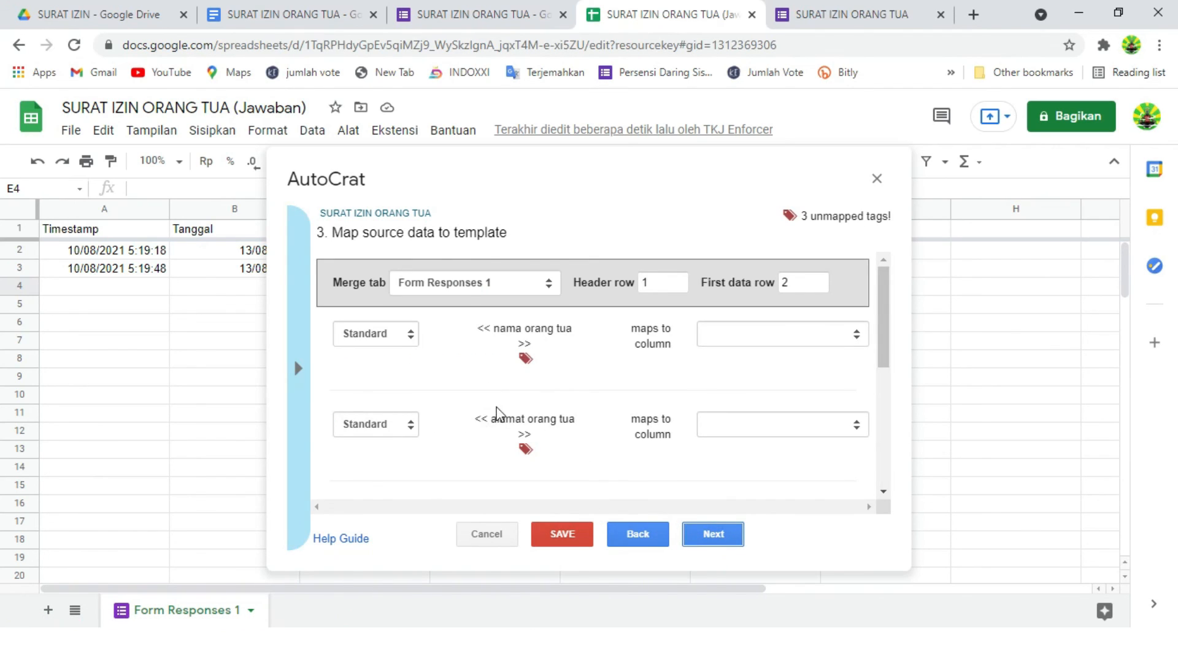
# Map the nama orang tua tag to the Nama Orang Tua column and the alamat orang tua tag to Alamat Orang Tua.
pyautogui.scroll(-5, 500, 408)
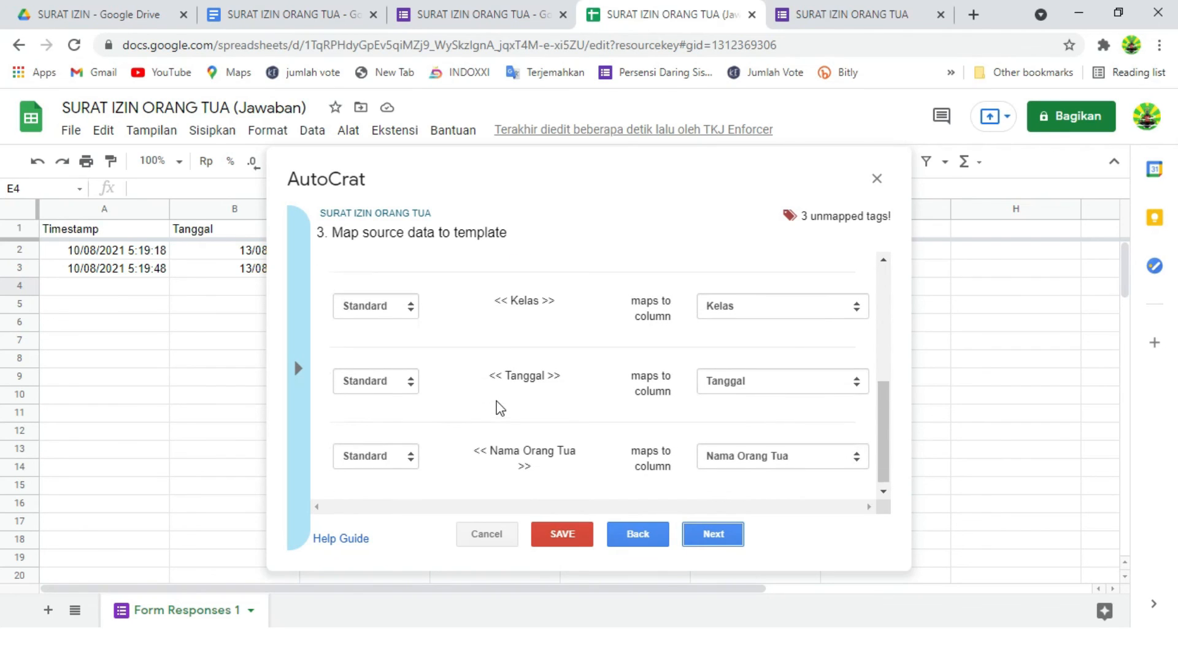
pyautogui.scroll(6, 500, 408)
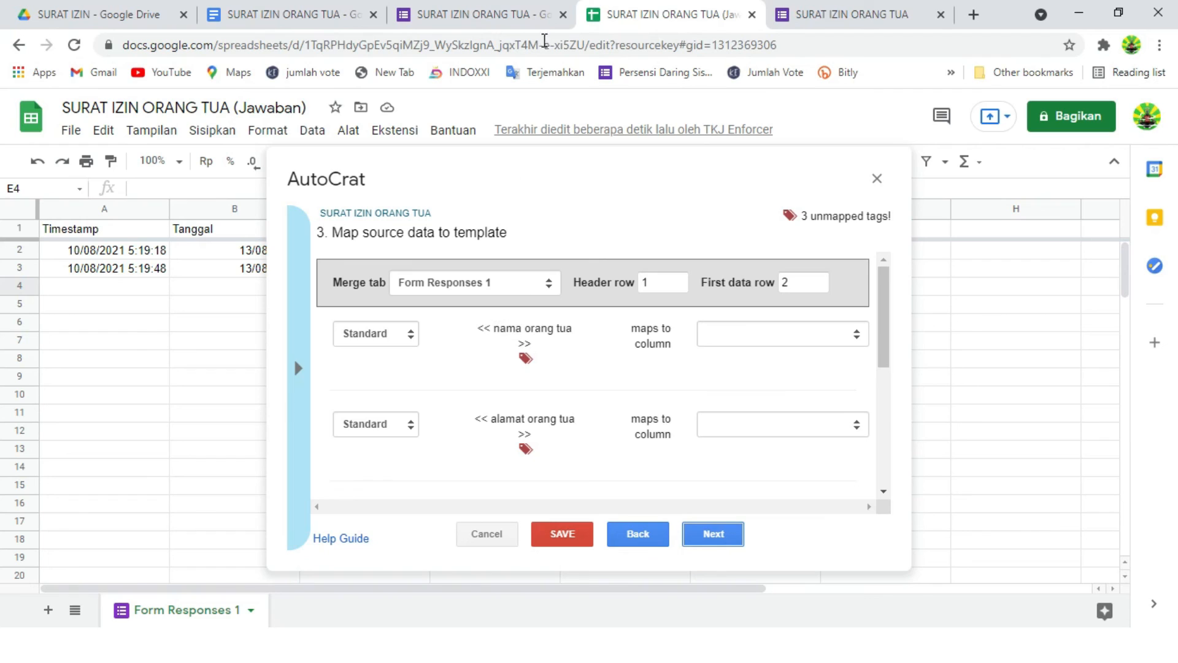
pyautogui.click(780, 338)
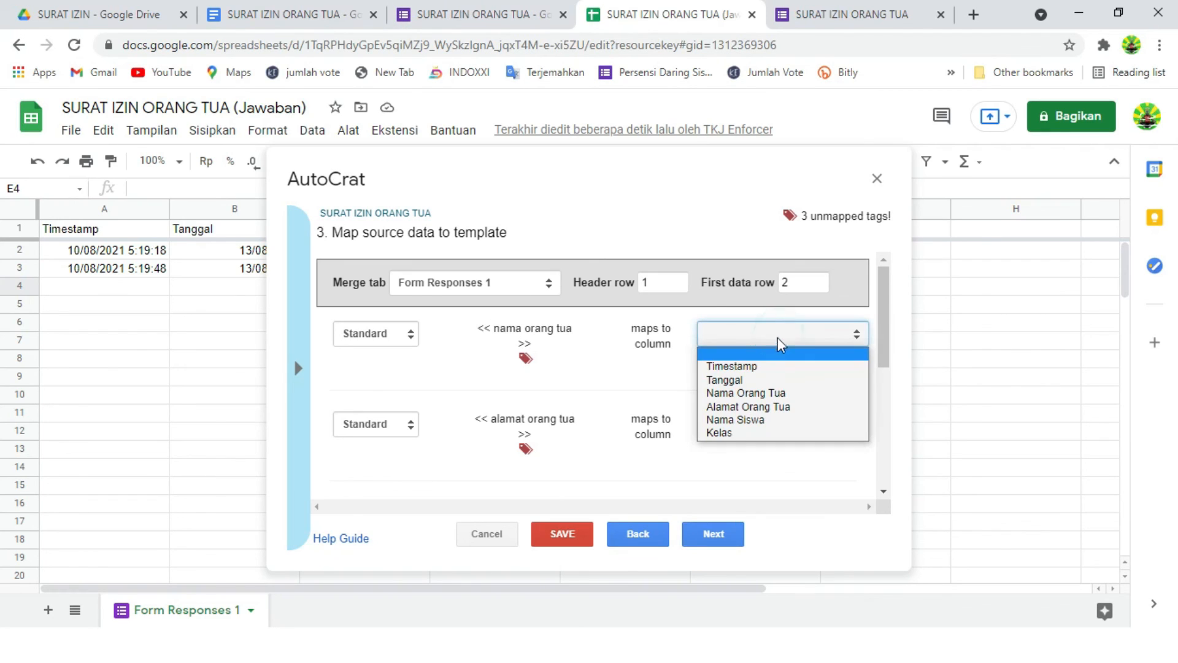
pyautogui.click(767, 393)
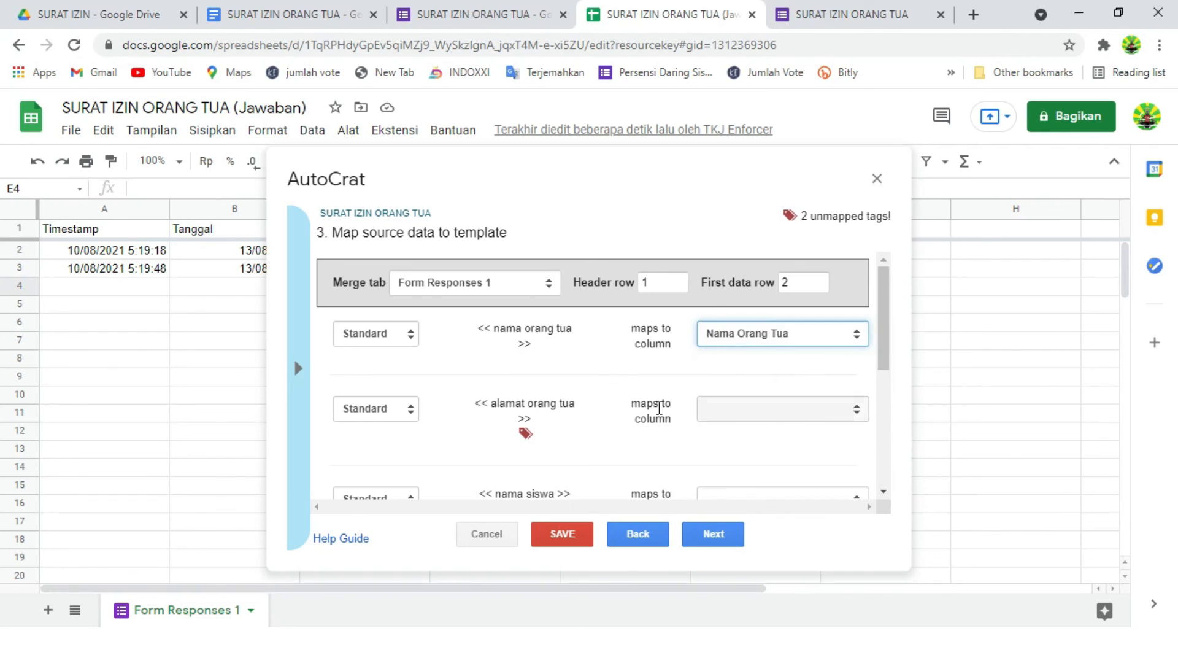
pyautogui.click(729, 411)
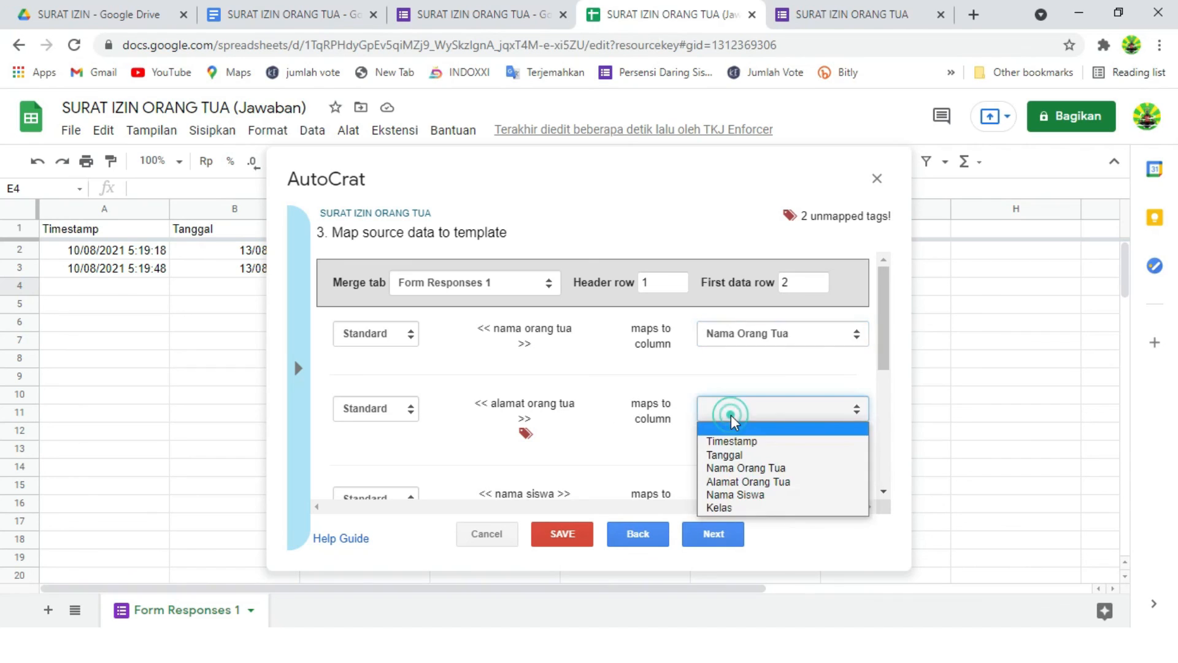
pyautogui.click(732, 482)
# Map the nama siswa tag to the Nama Siswa column, check all mappings, and continue to the file settings.
pyautogui.scroll(-3, 639, 434)
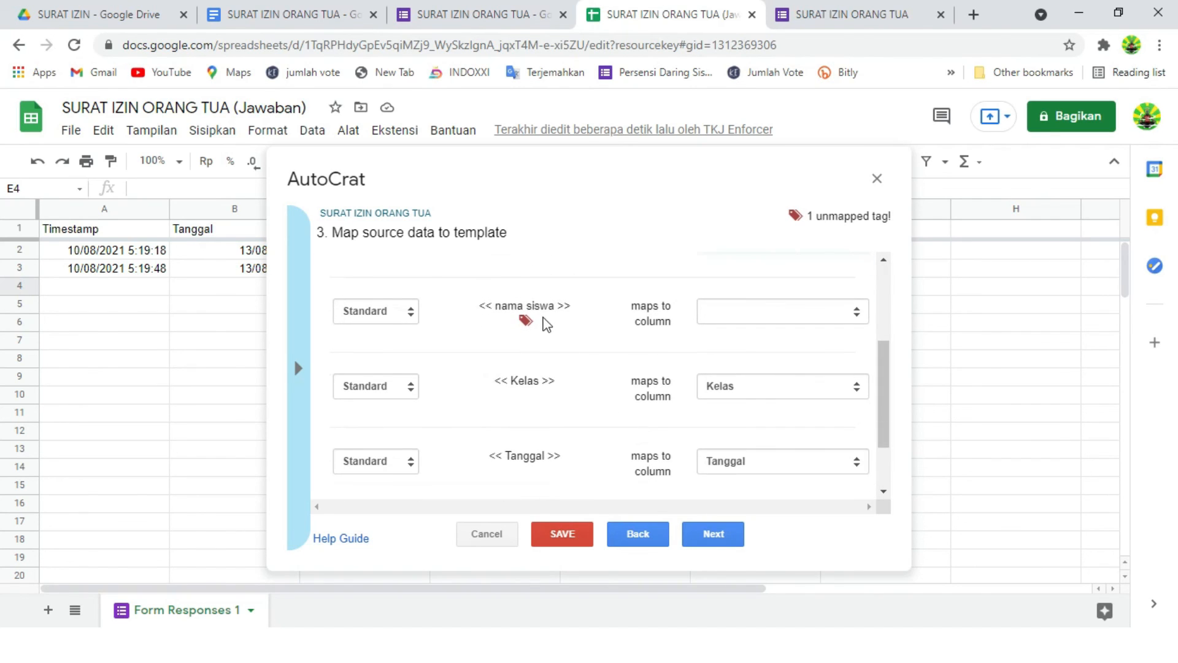
pyautogui.click(727, 310)
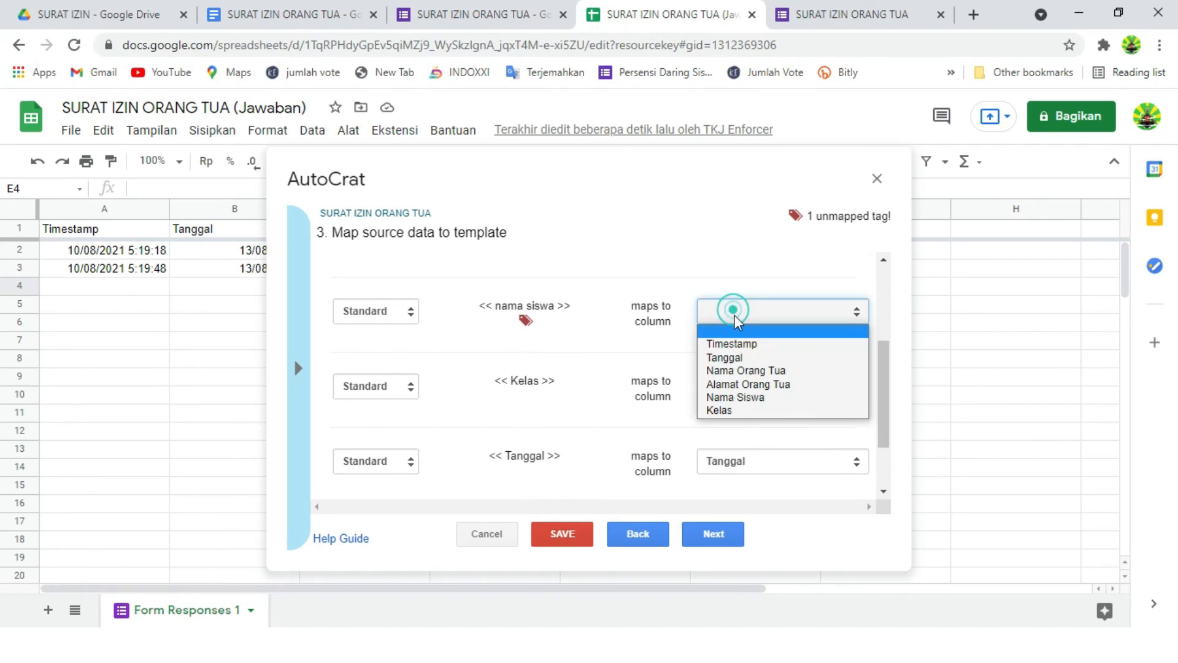
pyautogui.click(735, 399)
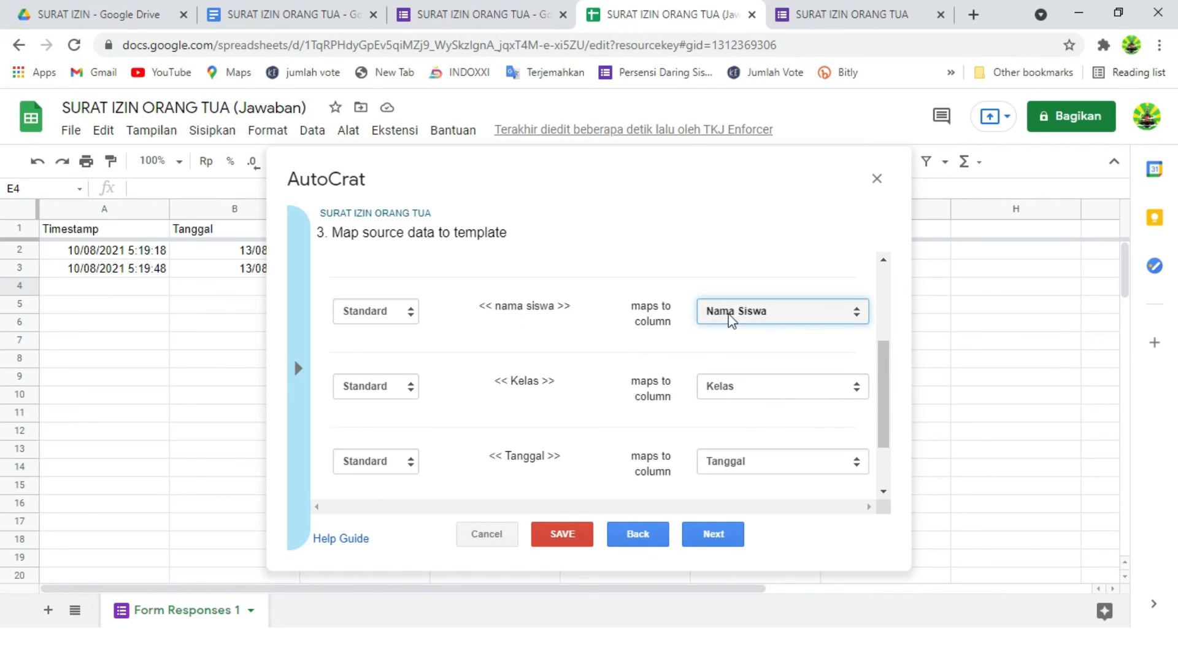
pyautogui.scroll(-3, 719, 385)
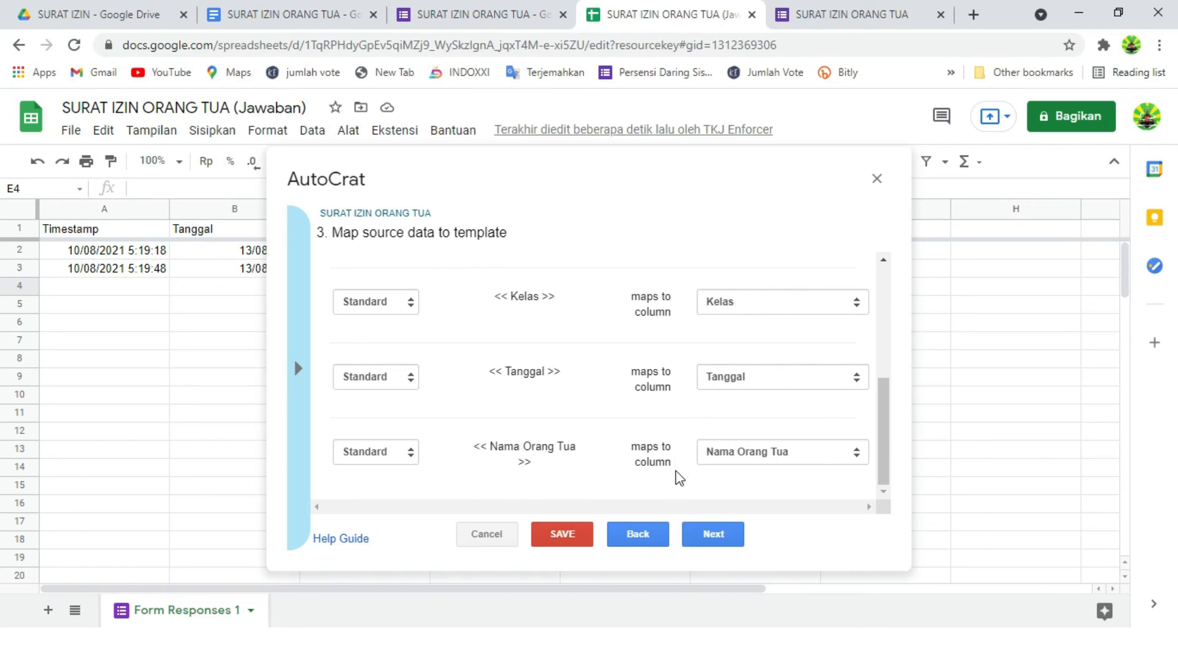
pyautogui.scroll(5, 584, 421)
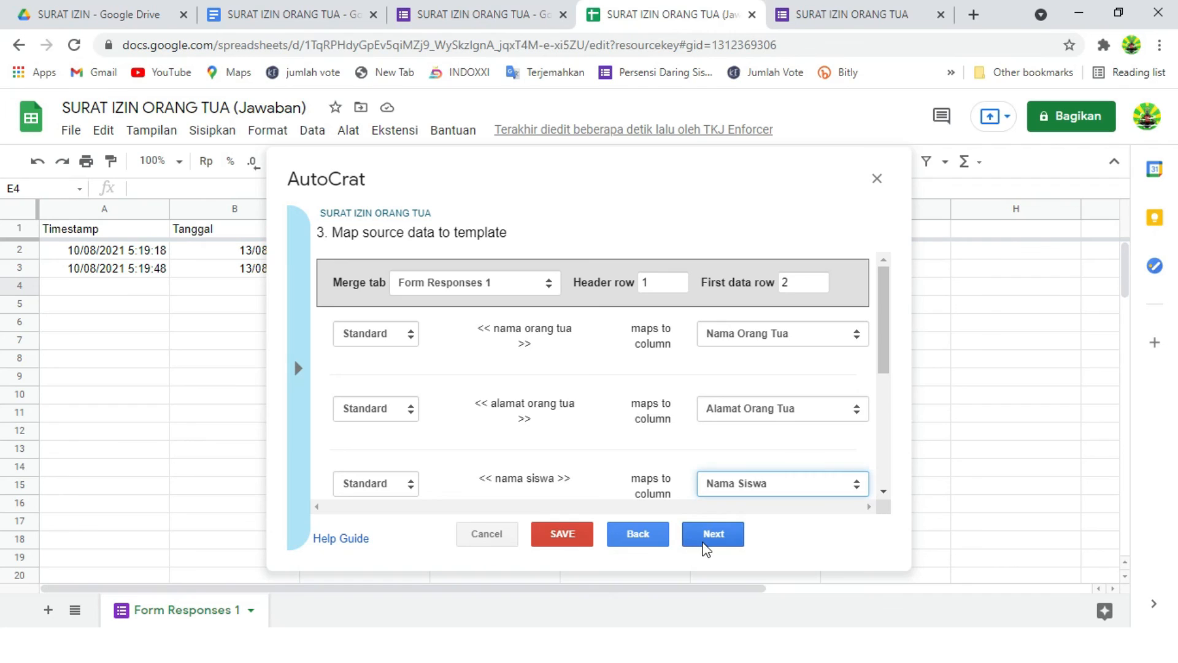
pyautogui.click(707, 543)
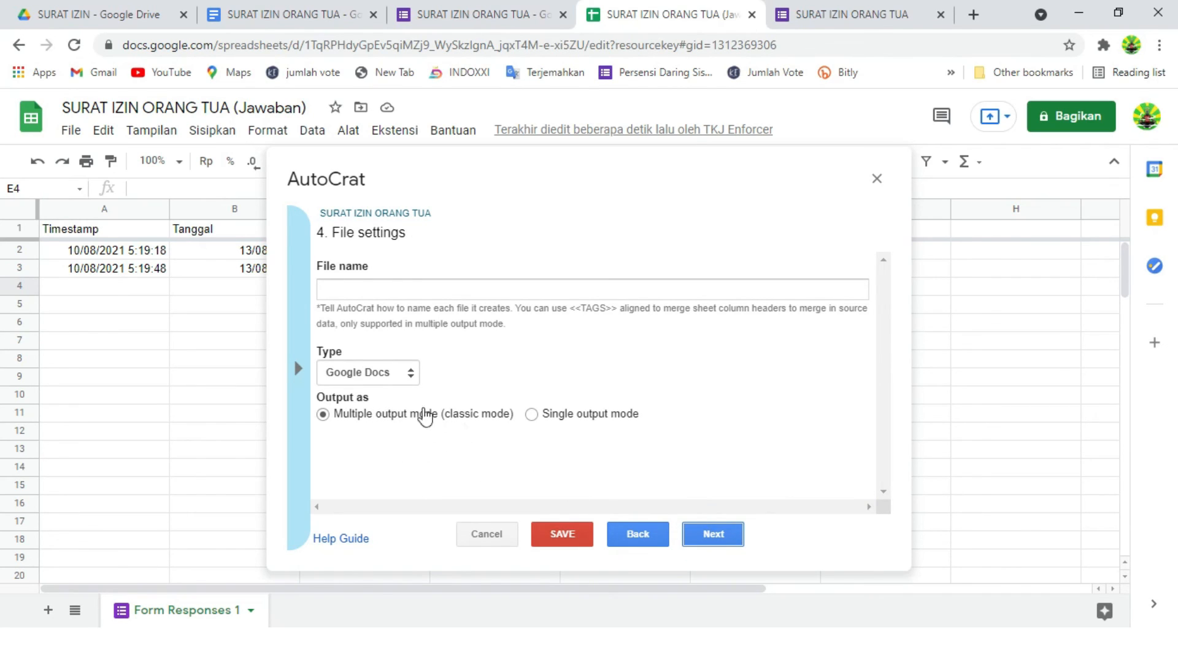
# Name the output files Surat Izin Orang Tua, set their type to PDF, and continue to the destination folder choice.
pyautogui.click(384, 290)
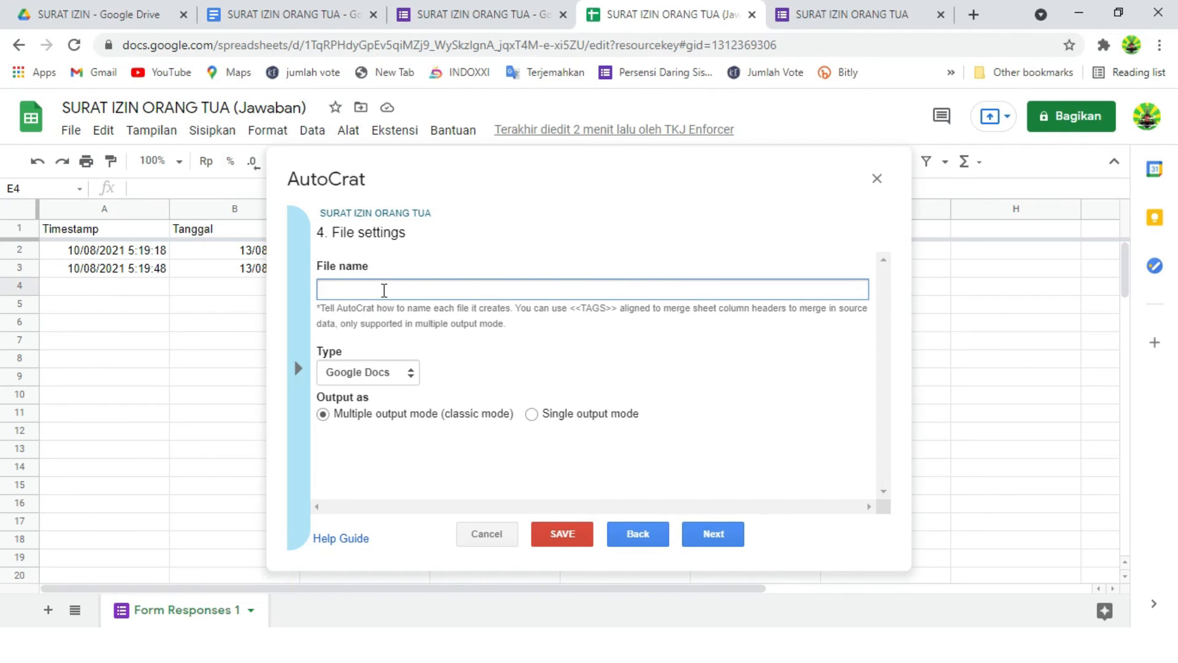
pyautogui.write('s')
pyautogui.press('BackSpace')
pyautogui.write('Surat Izin Orang Tua')
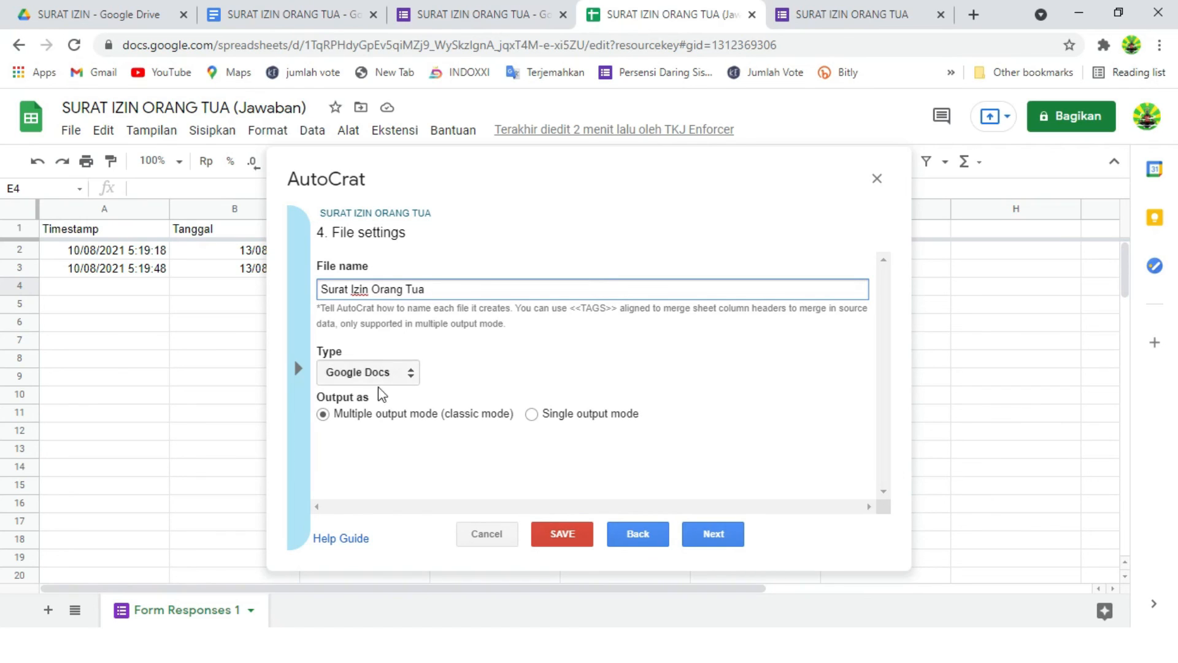
pyautogui.click(377, 377)
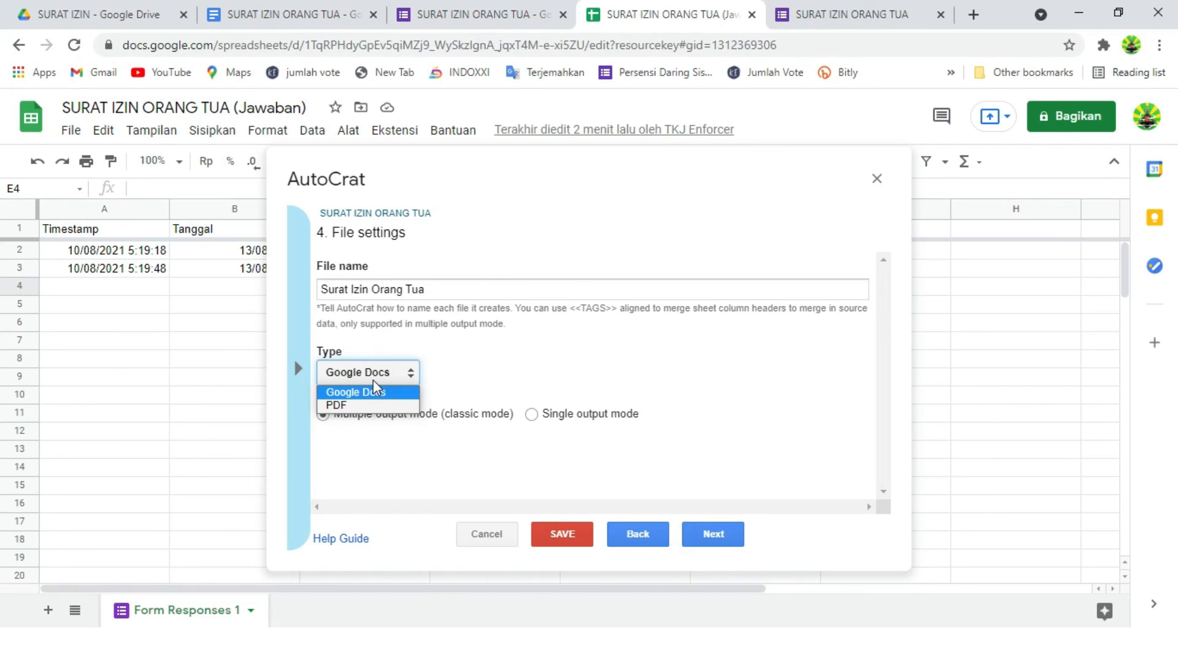
pyautogui.click(348, 406)
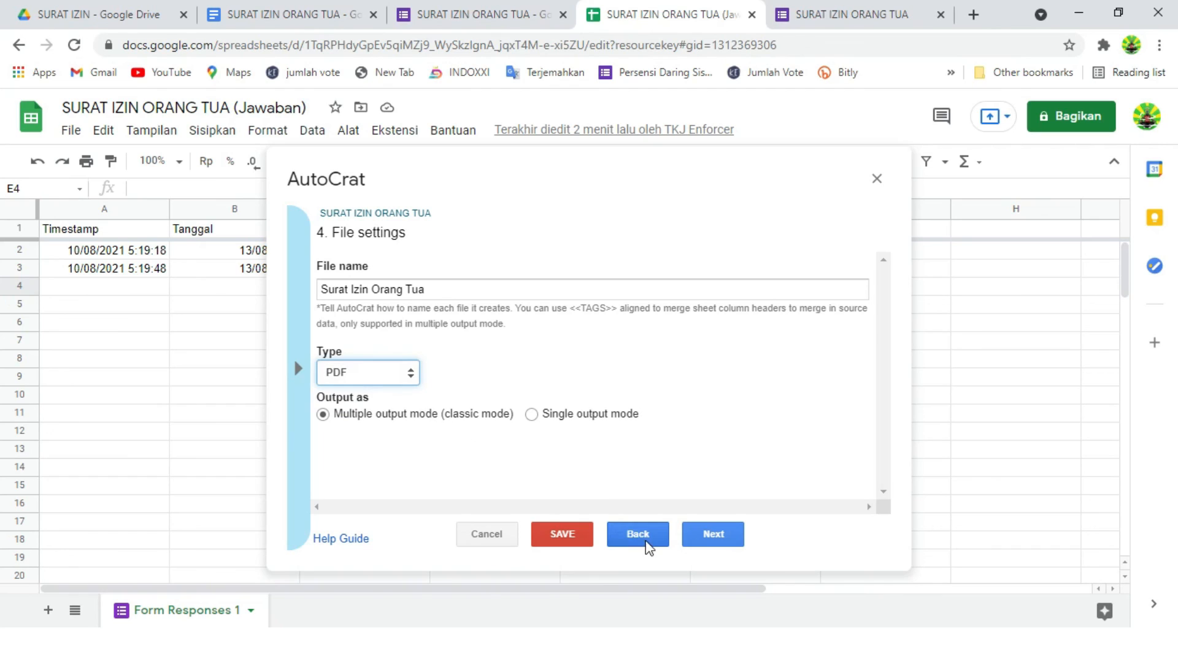
pyautogui.click(710, 534)
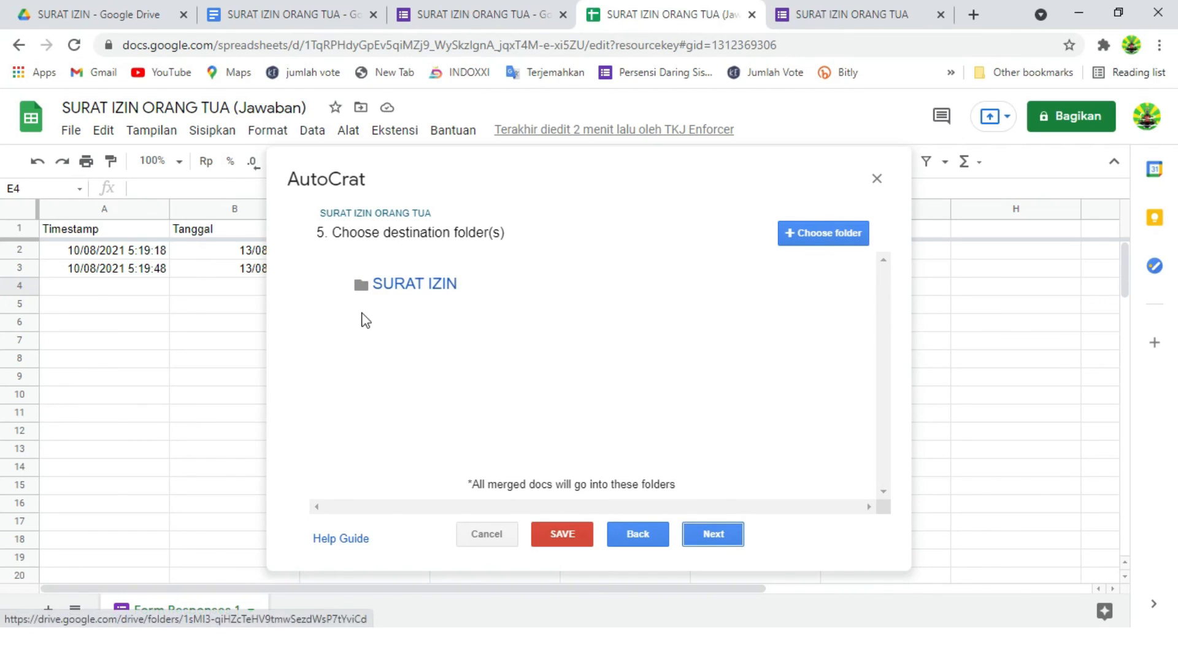
pyautogui.click(821, 240)
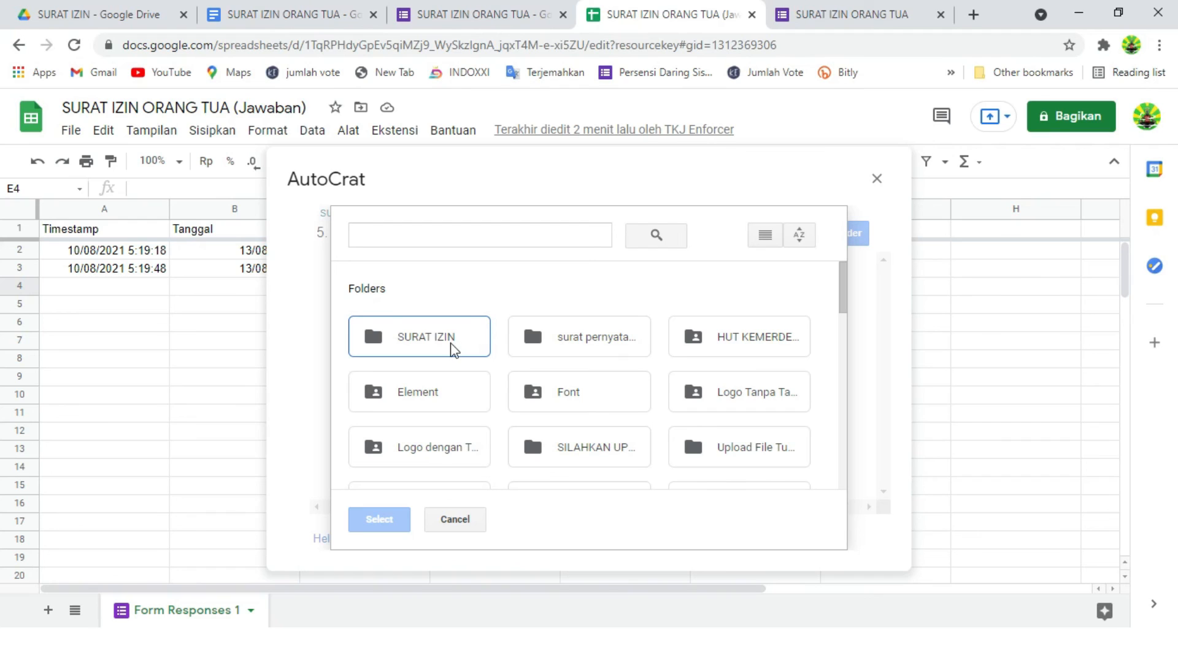
pyautogui.doubleClick(452, 344)
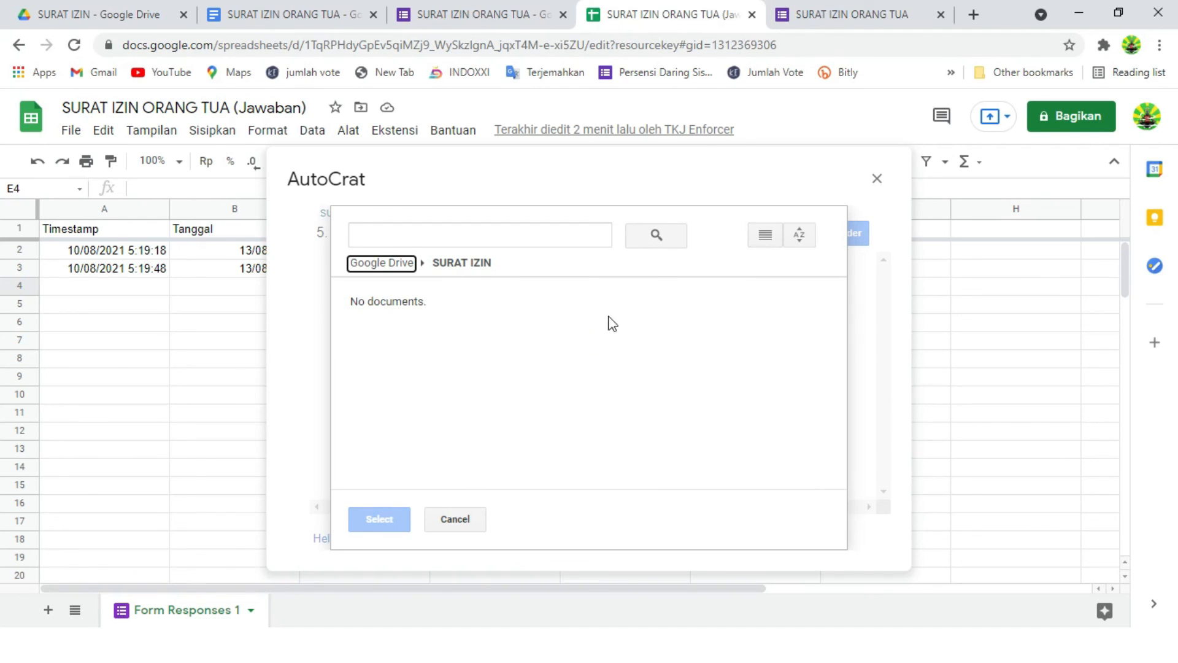
pyautogui.rightClick(462, 318)
pyautogui.click(451, 331)
pyautogui.click(467, 521)
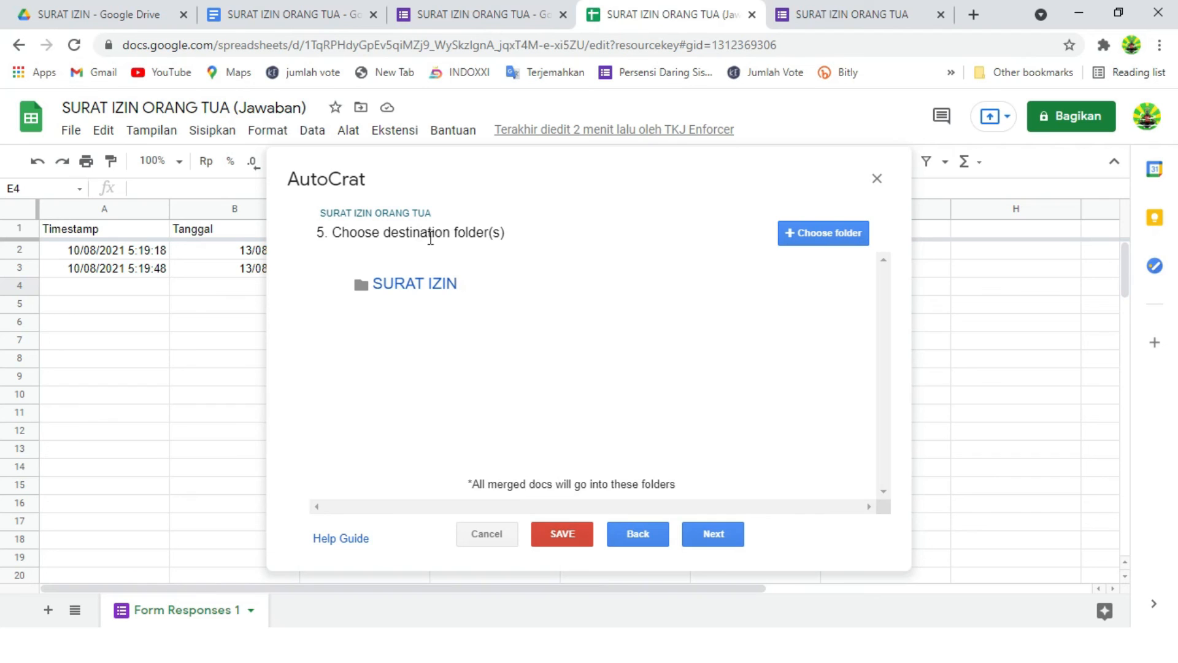
# Check the SURAT IZIN folder in Drive, keep it as the destination, and skip the dynamic folder reference and merge condition.
pyautogui.click(101, 14)
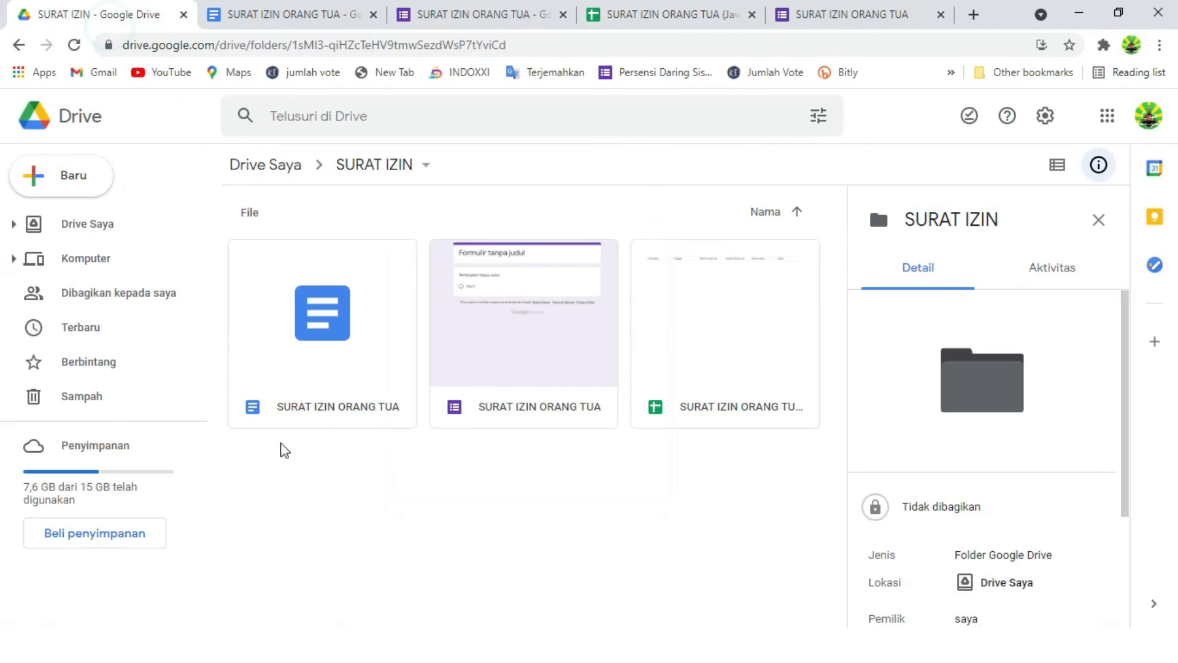
pyautogui.click(684, 11)
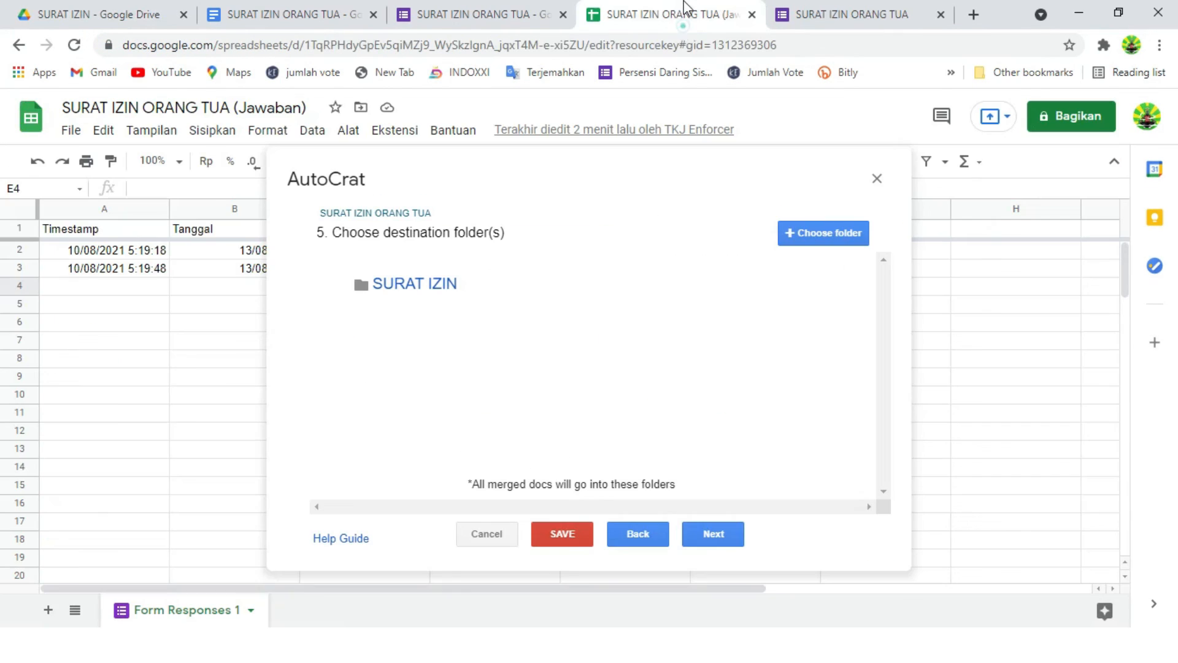
pyautogui.click(713, 533)
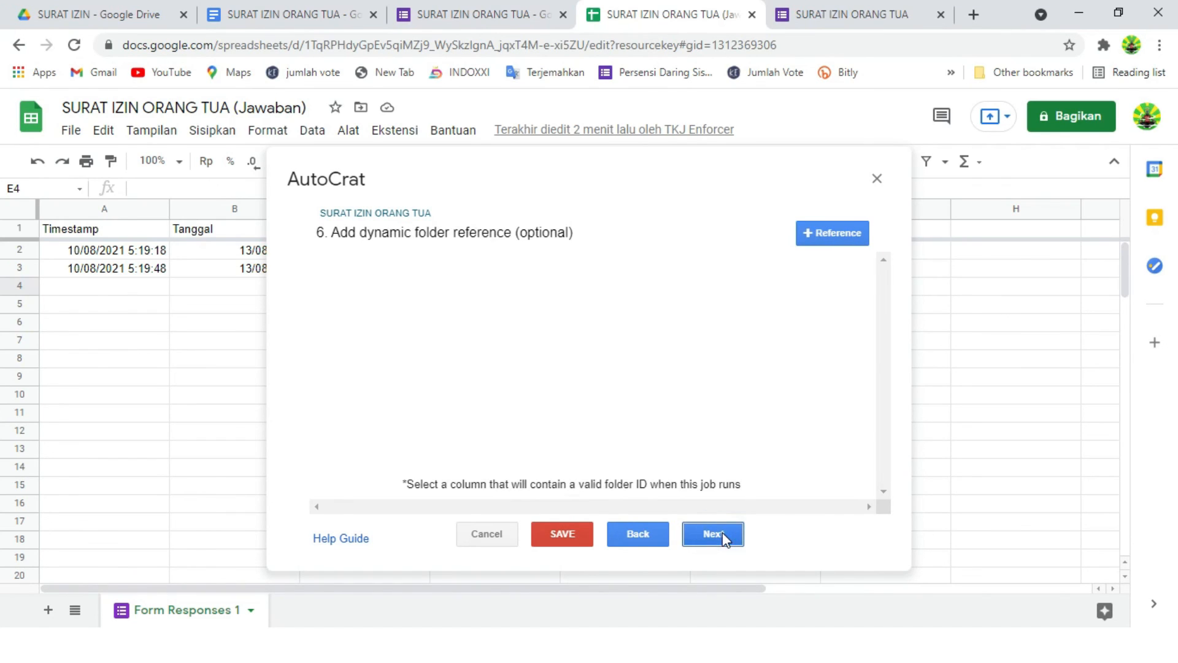
pyautogui.click(722, 535)
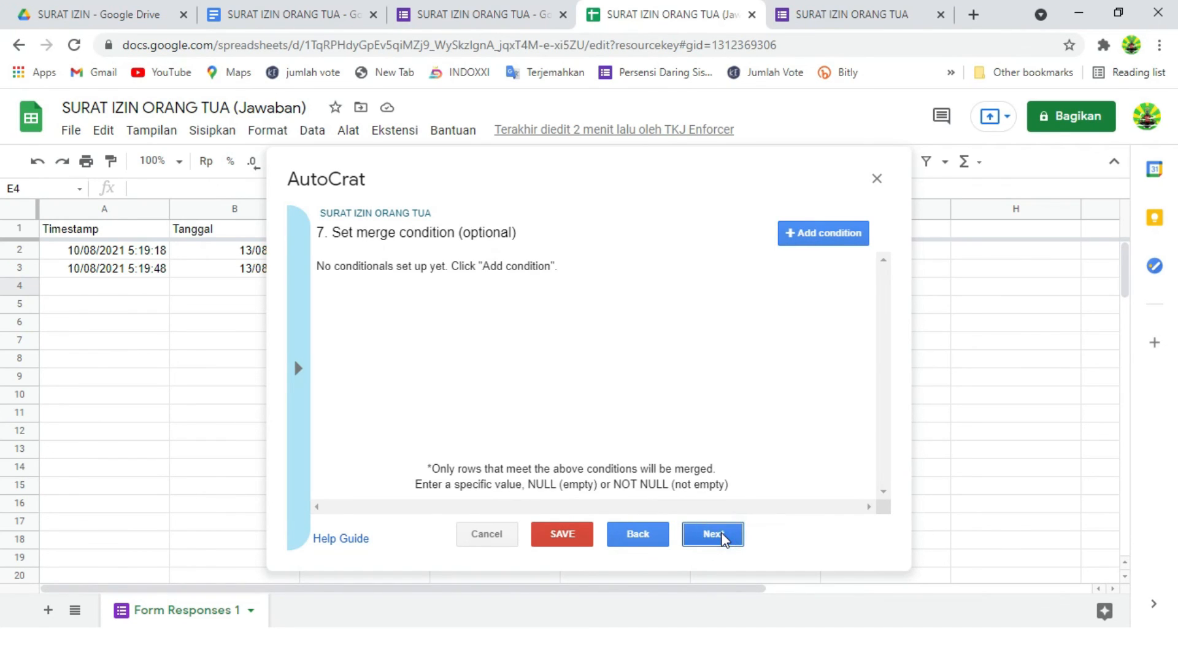
pyautogui.click(722, 536)
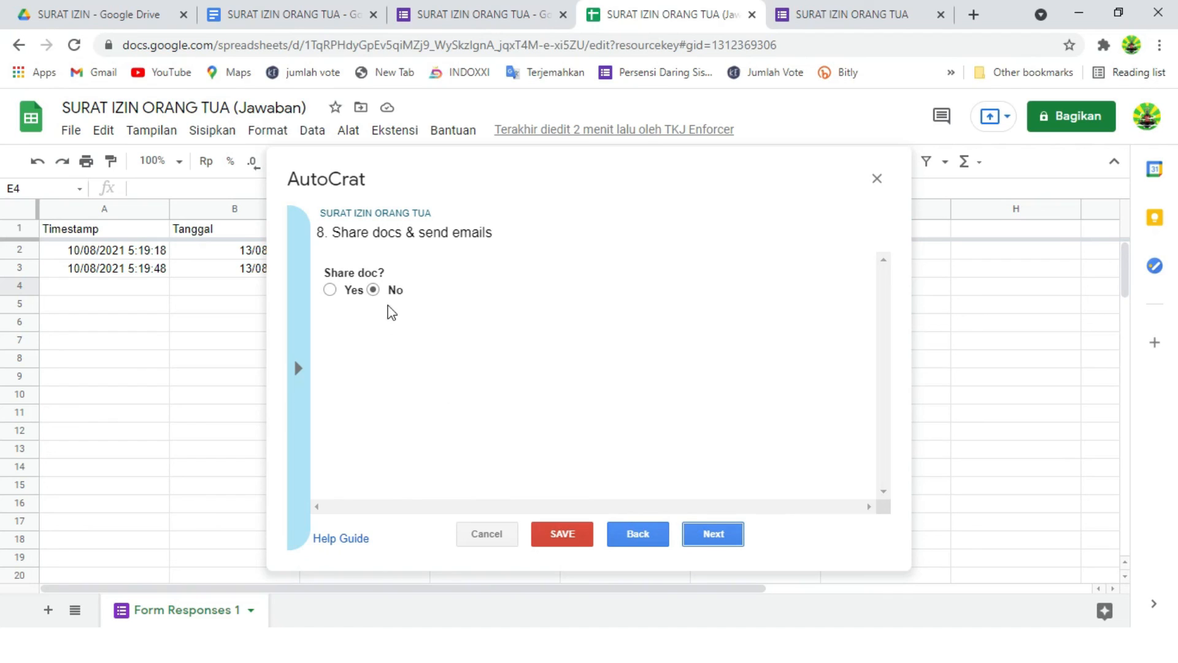
# Keep document sharing set to No and save the merge job with both the form and time triggers off.
pyautogui.click(346, 292)
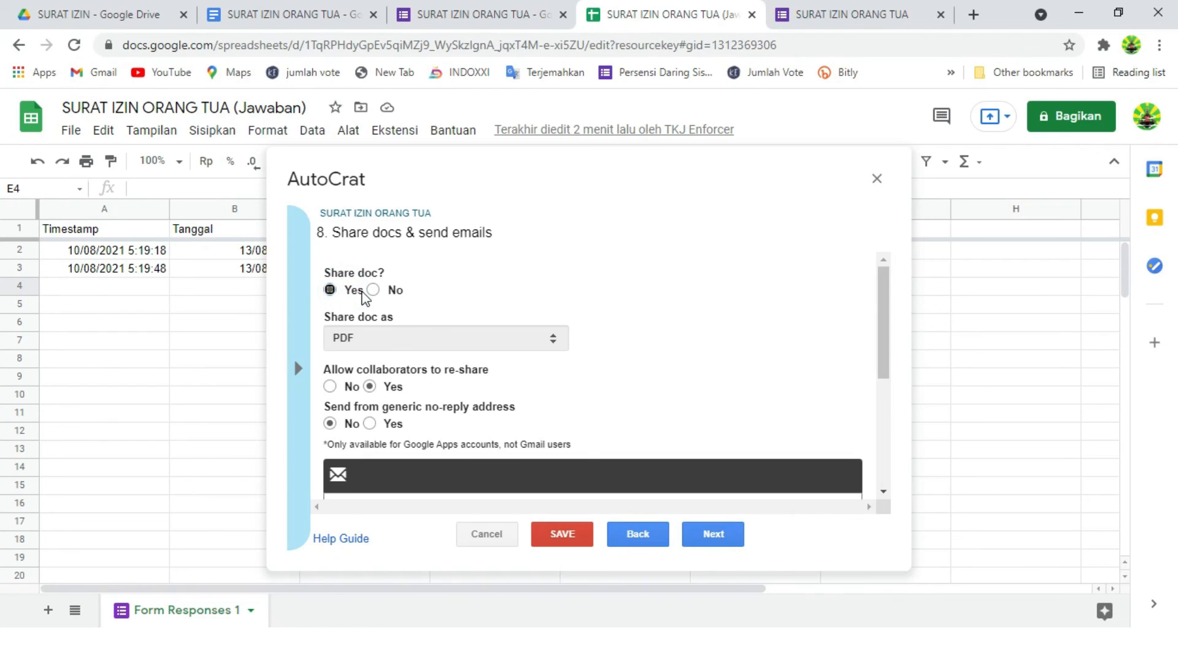
pyautogui.click(374, 291)
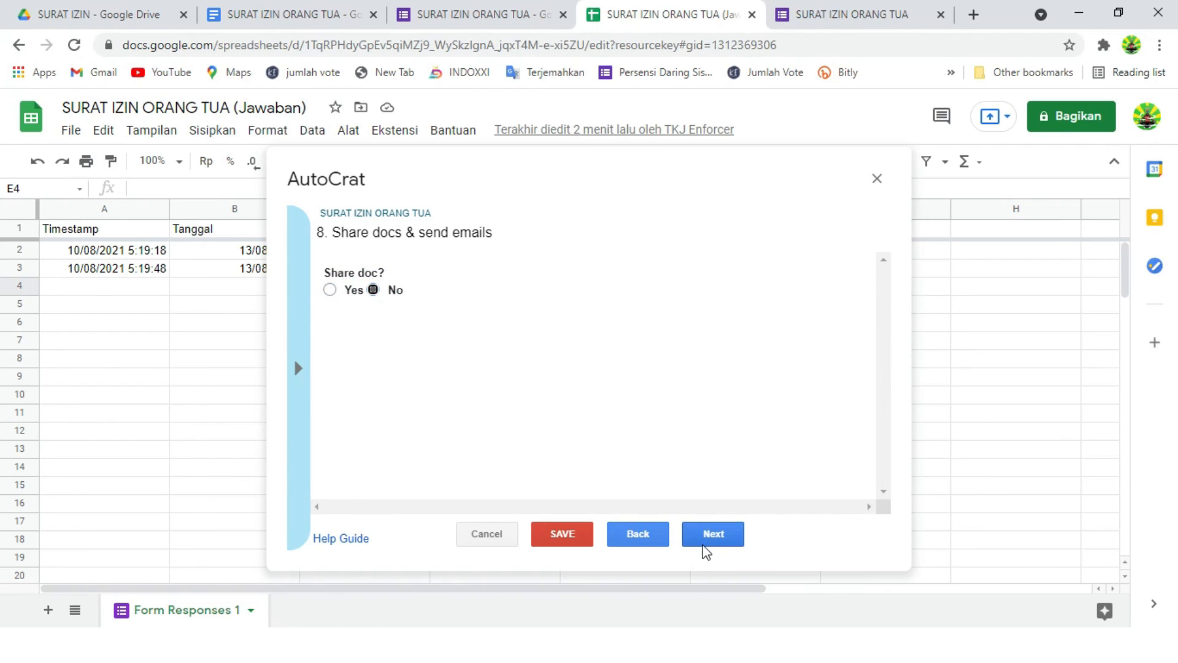
pyautogui.click(705, 544)
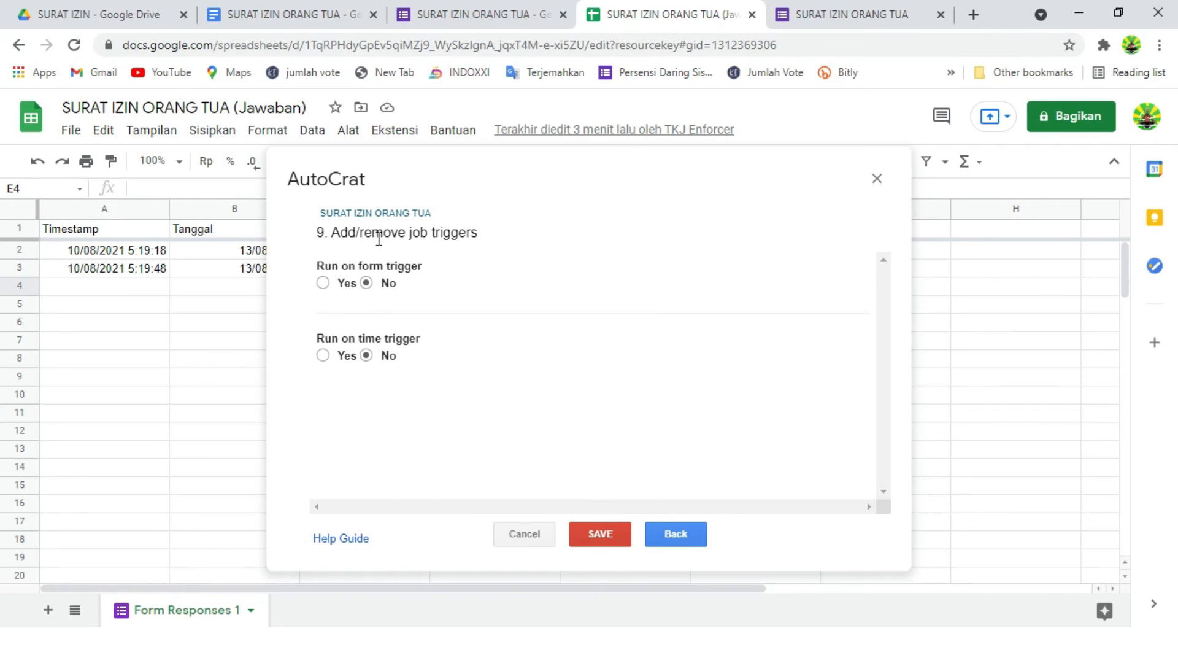
pyautogui.click(655, 542)
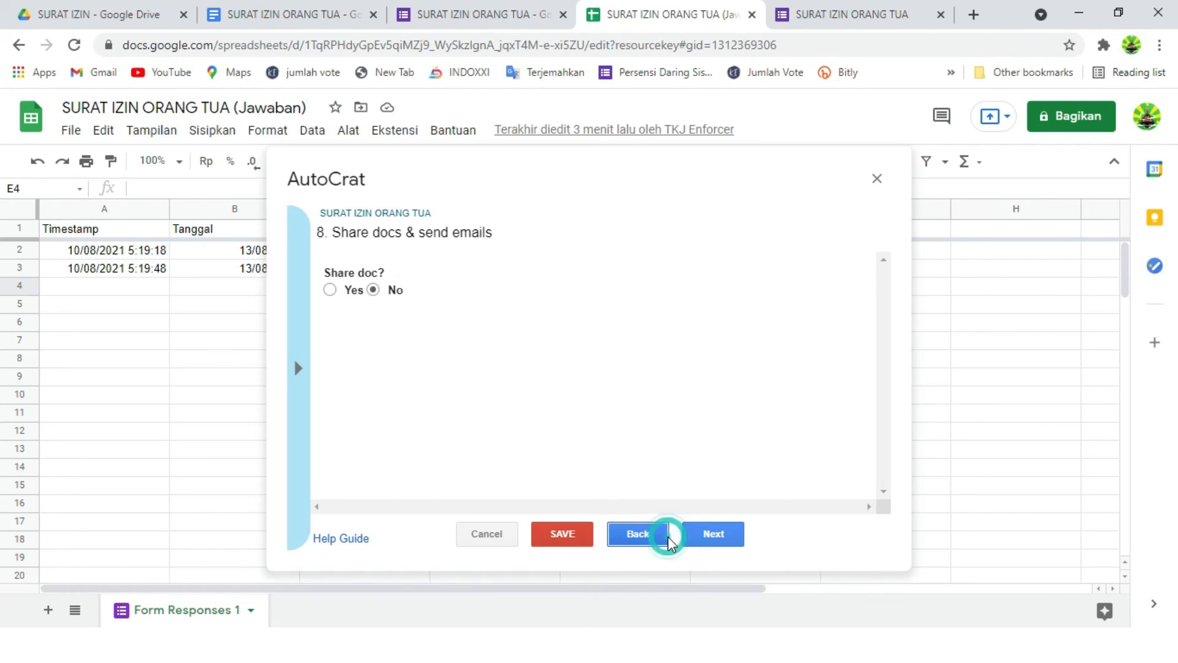
pyautogui.click(725, 543)
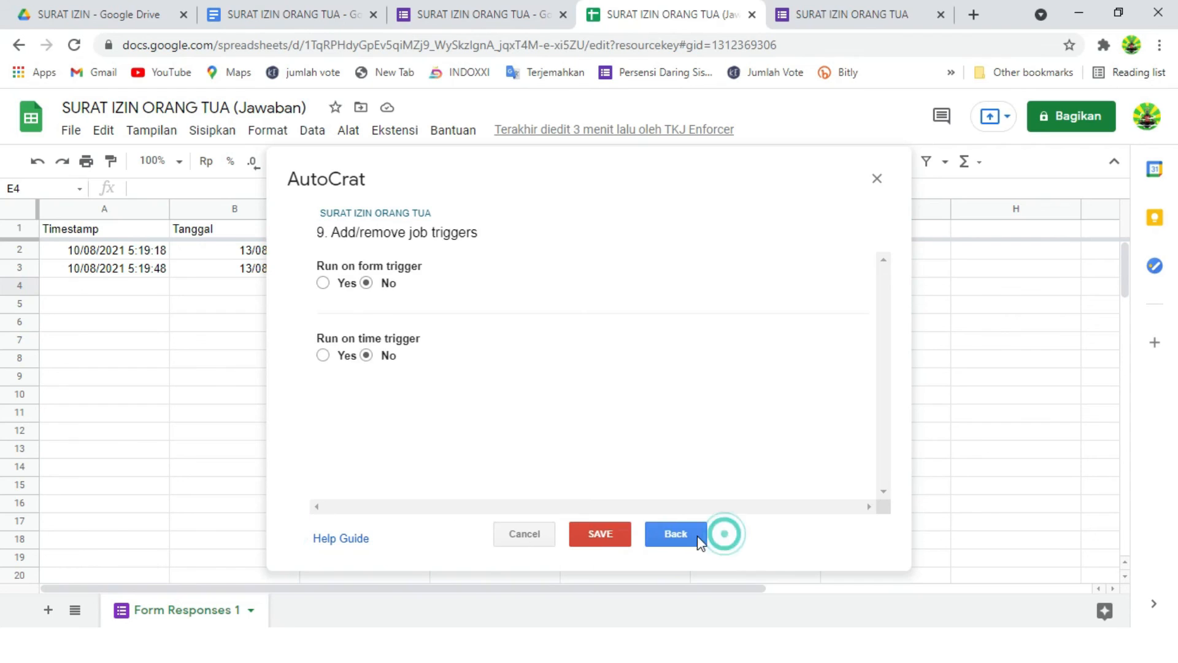
pyautogui.click(601, 536)
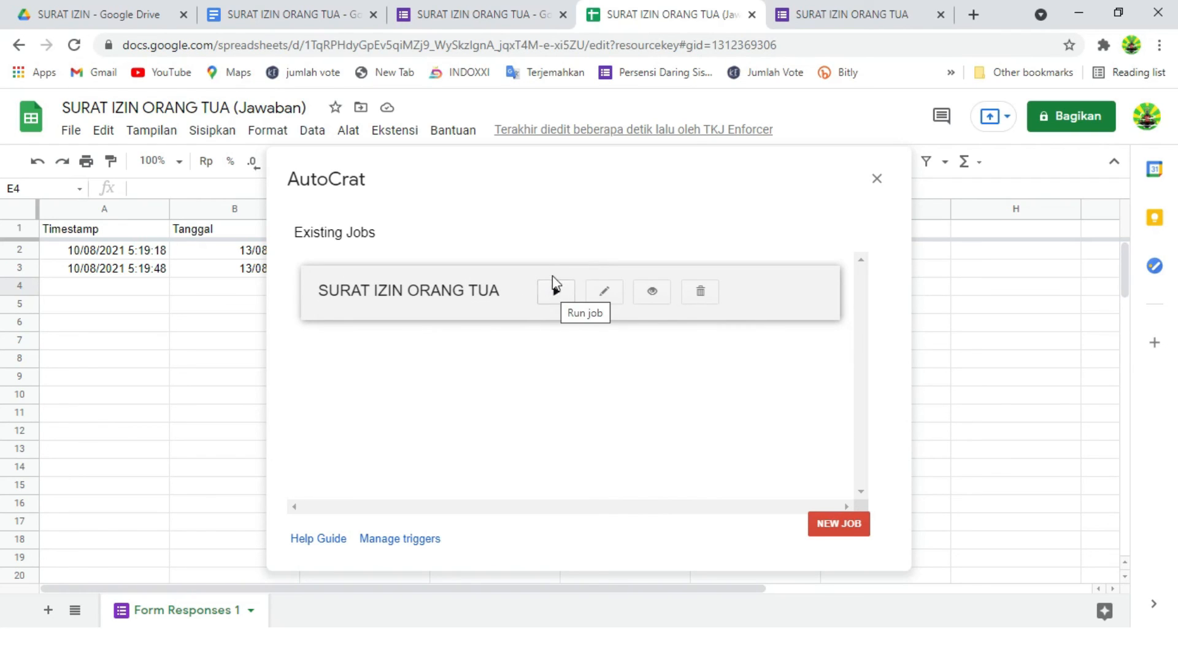
# Check the SURAT IZIN folder in Drive, return to the response spreadsheet, and run the SURAT IZIN ORANG TUA merge job.
pyautogui.click(74, 14)
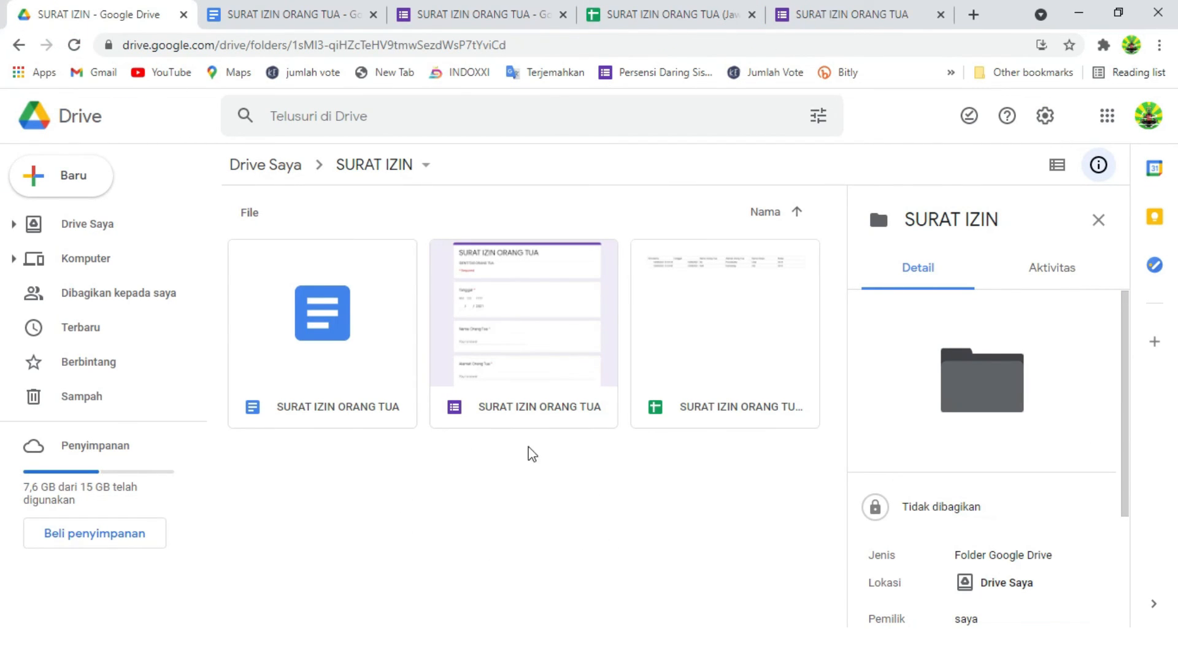
pyautogui.click(679, 13)
pyautogui.click(555, 298)
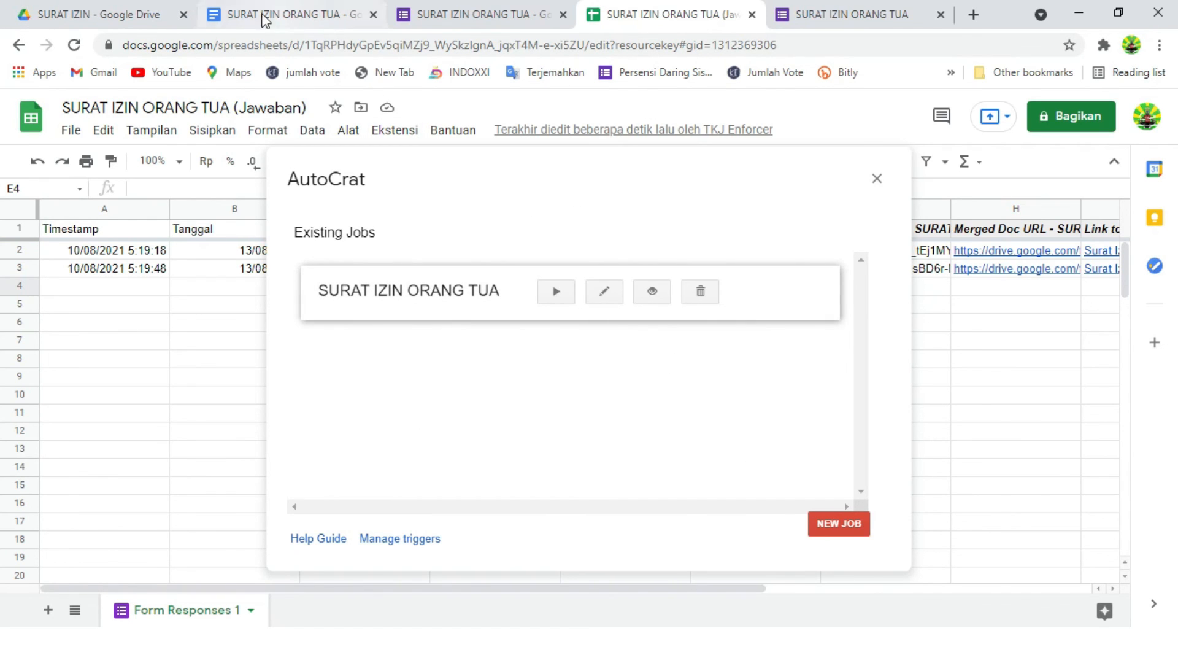
# Switch to the SURAT IZIN folder in Drive and open the first generated Surat Izin Orang Tua.pdf to check the letter.
pyautogui.click(133, 13)
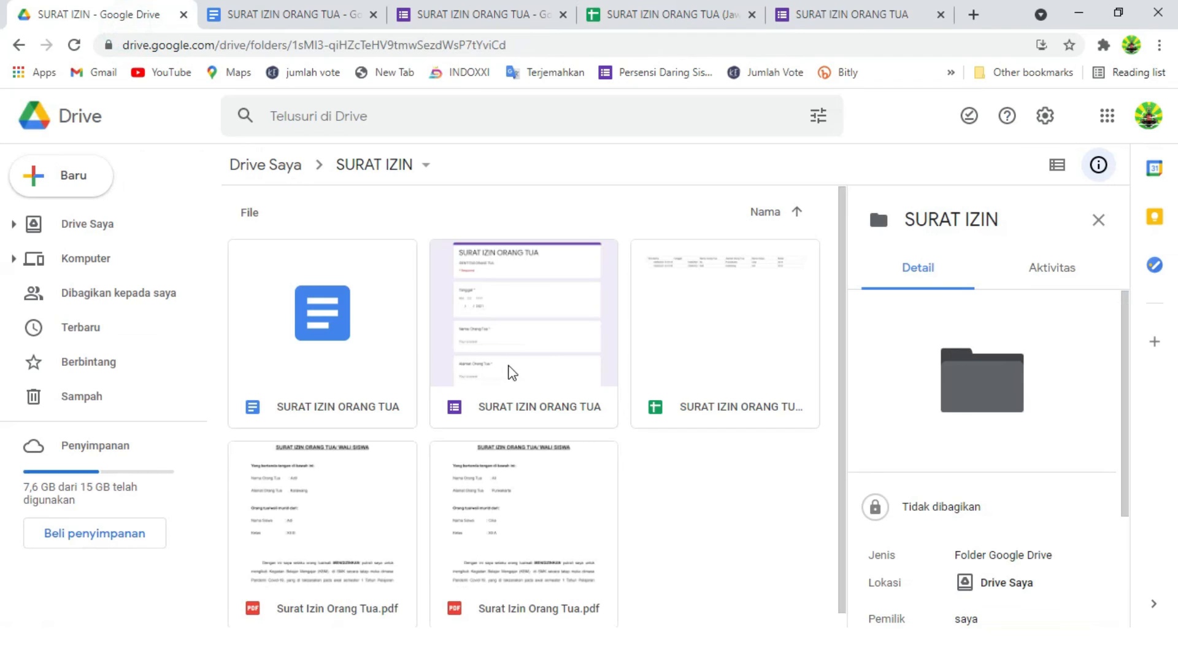
pyautogui.scroll(-1, 565, 387)
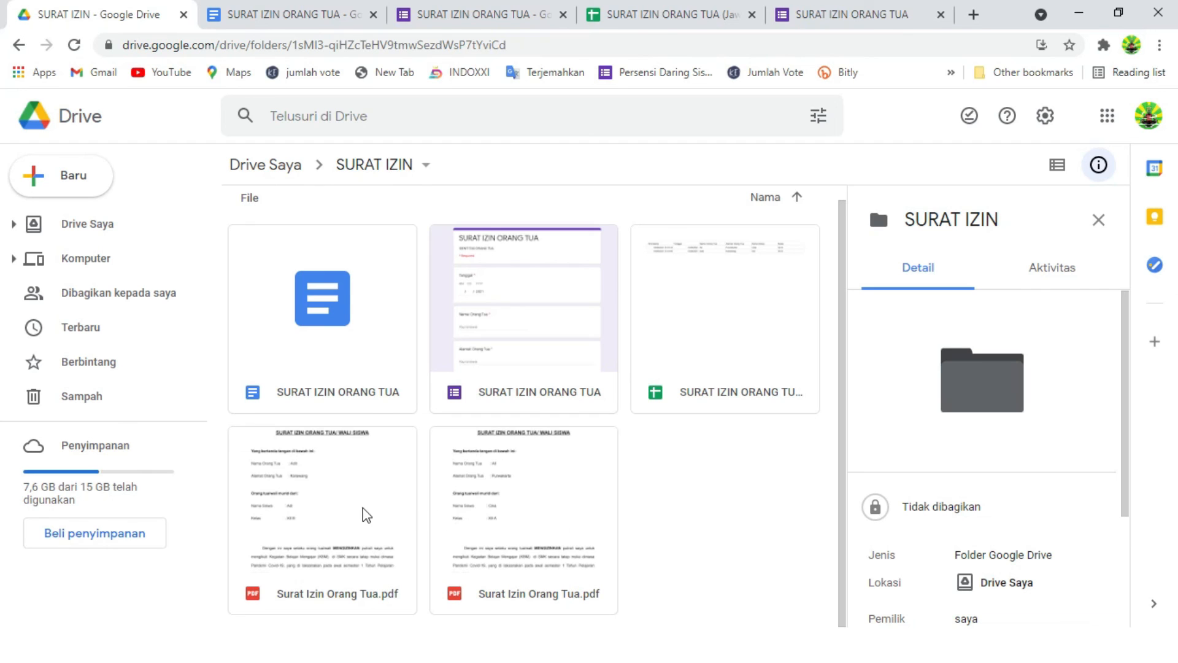
pyautogui.doubleClick(342, 500)
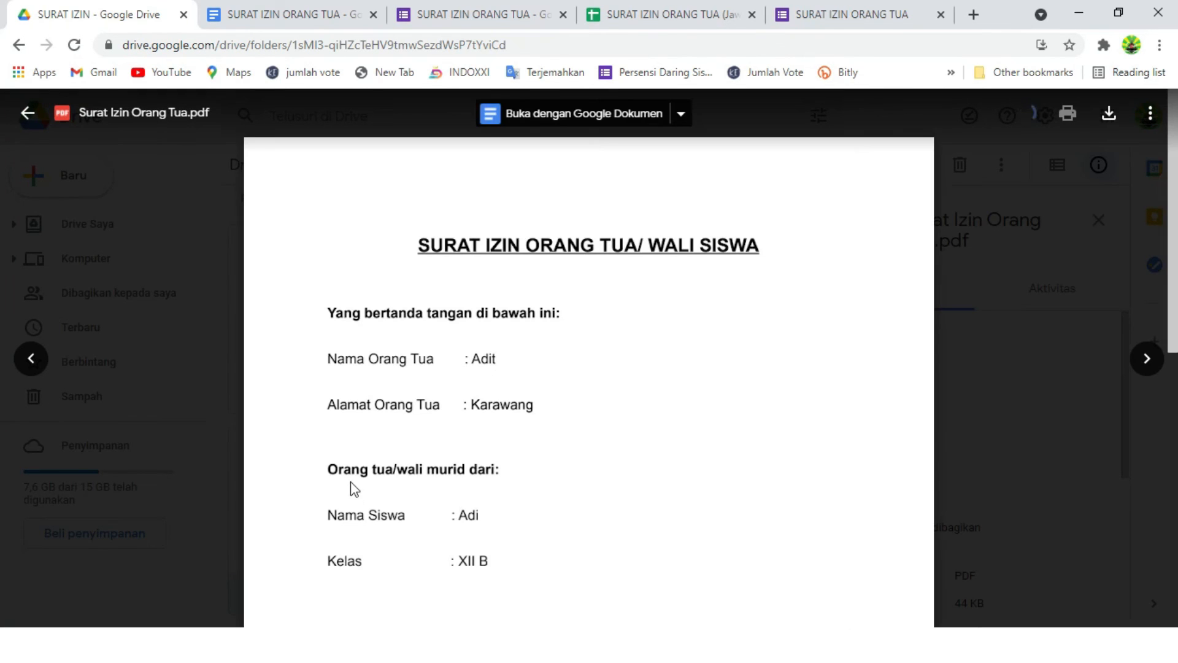
# Compare the parent name, address and student name in the first PDF letter with row 3 of the response spreadsheet.
pyautogui.scroll(-3, 447, 276)
pyautogui.scroll(3, 469, 297)
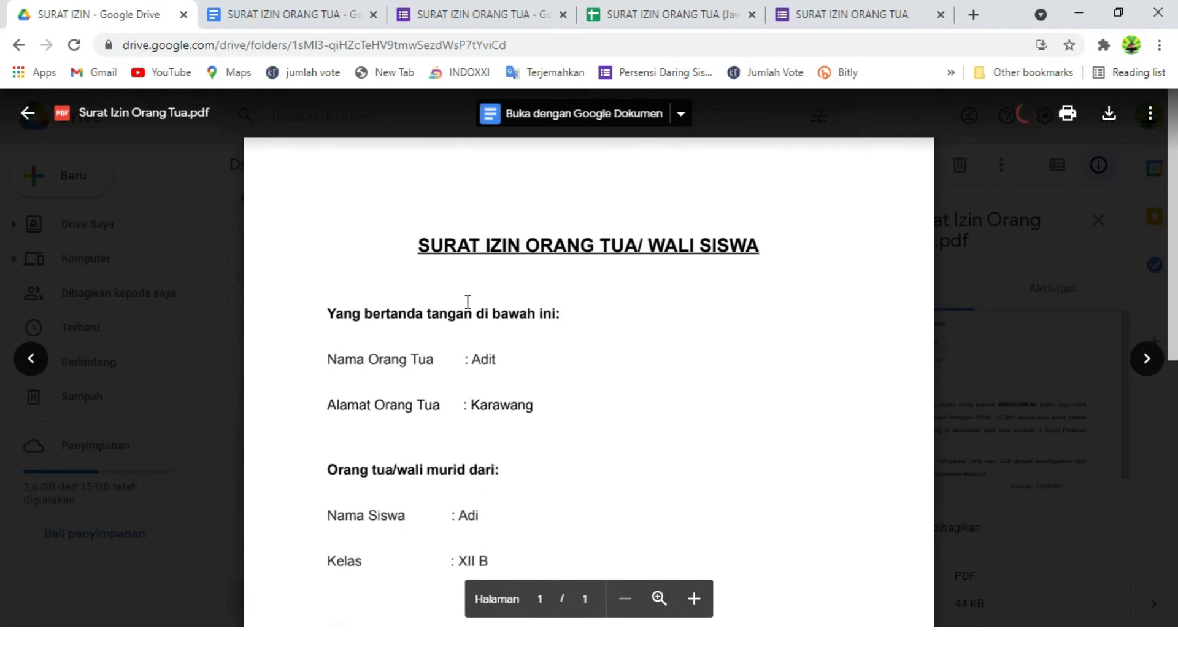
pyautogui.click(638, 14)
pyautogui.click(875, 180)
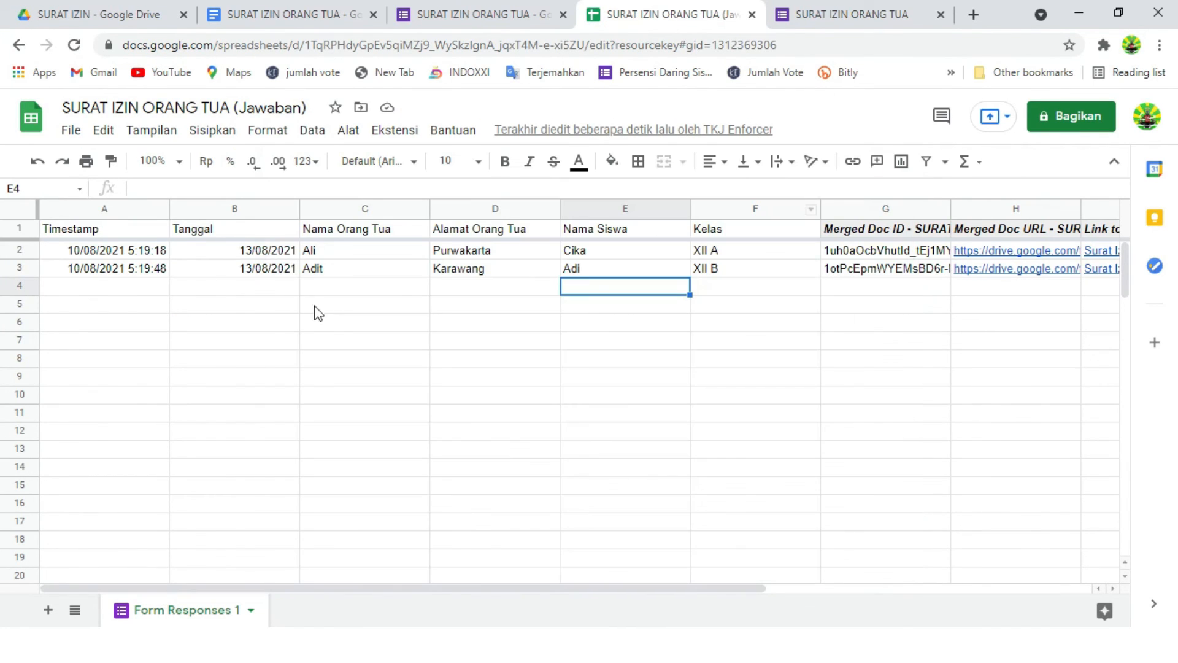
pyautogui.click(324, 268)
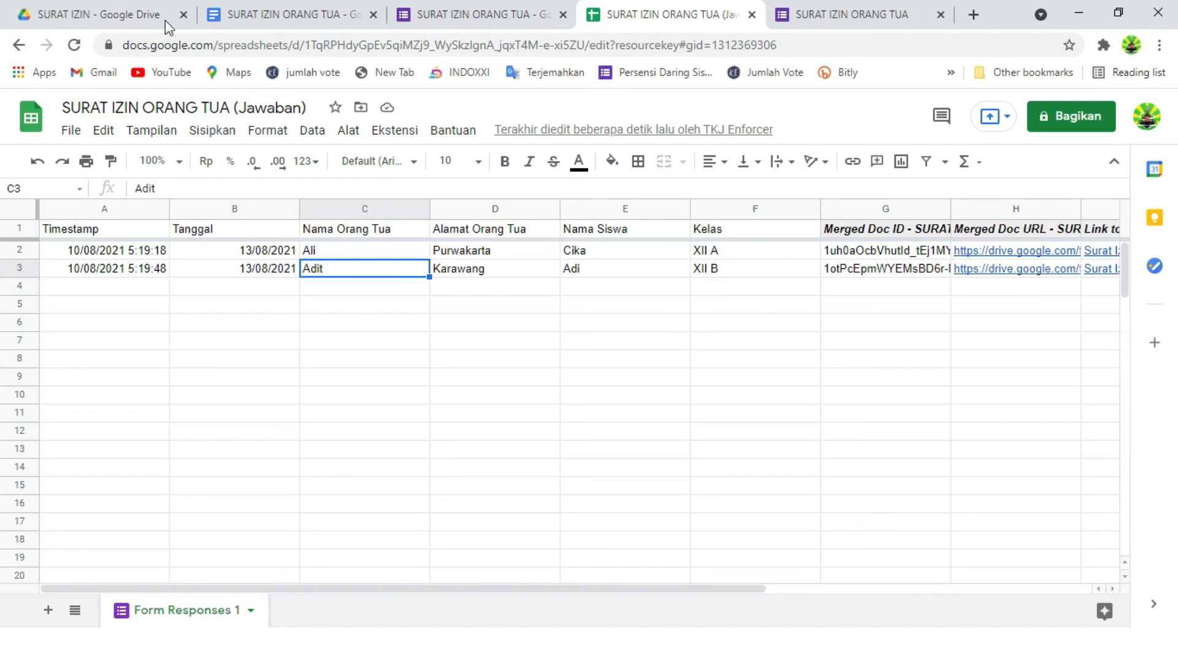
pyautogui.click(64, 12)
pyautogui.scroll(-1, 450, 468)
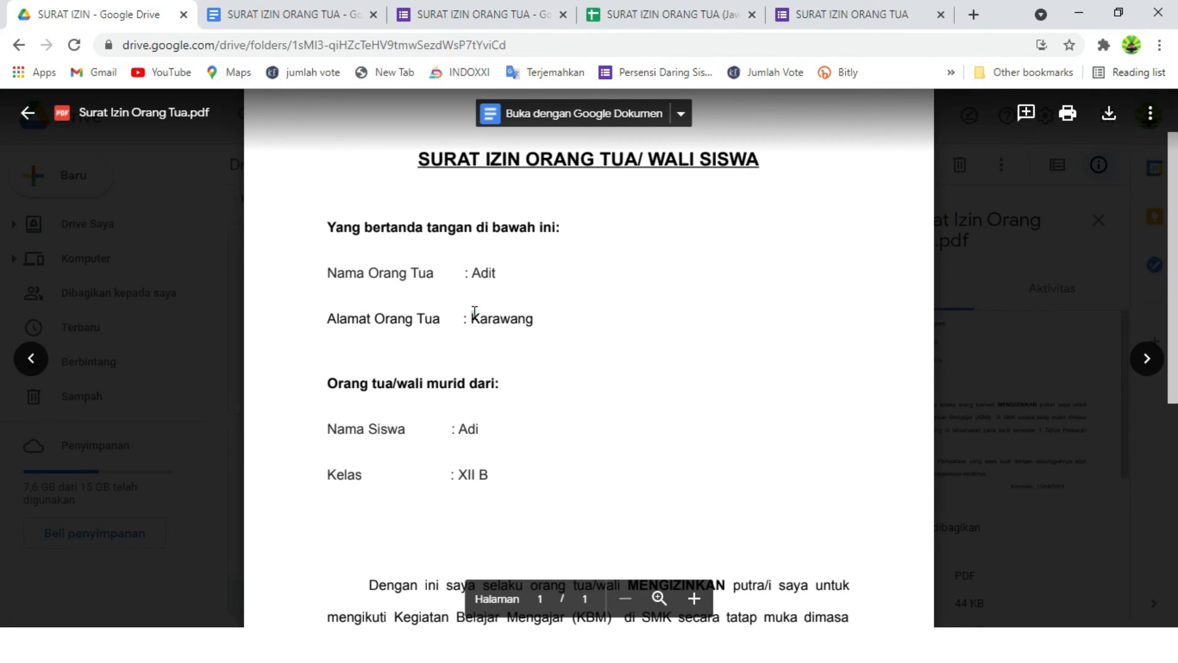
pyautogui.doubleClick(475, 313)
pyautogui.click(657, 18)
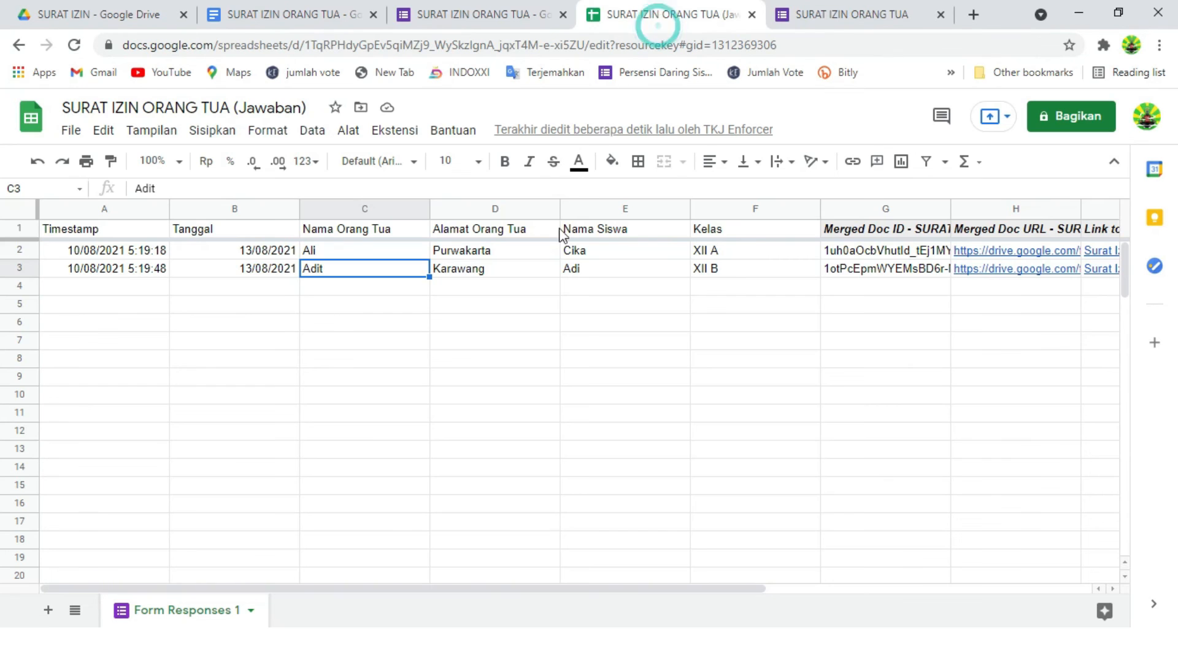
pyautogui.click(586, 270)
pyautogui.click(68, 14)
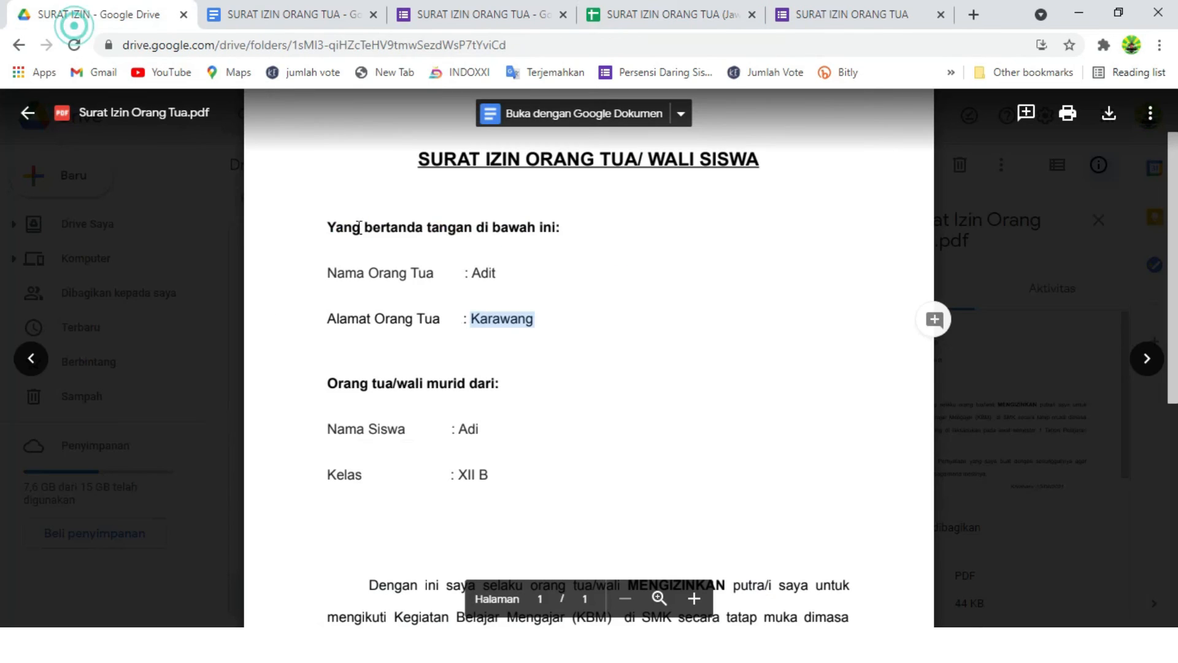
# Check the class, body text, letter date and parent signature name in the first generated PDF letter.
pyautogui.click(464, 476)
pyautogui.scroll(-5, 464, 476)
pyautogui.scroll(2, 518, 439)
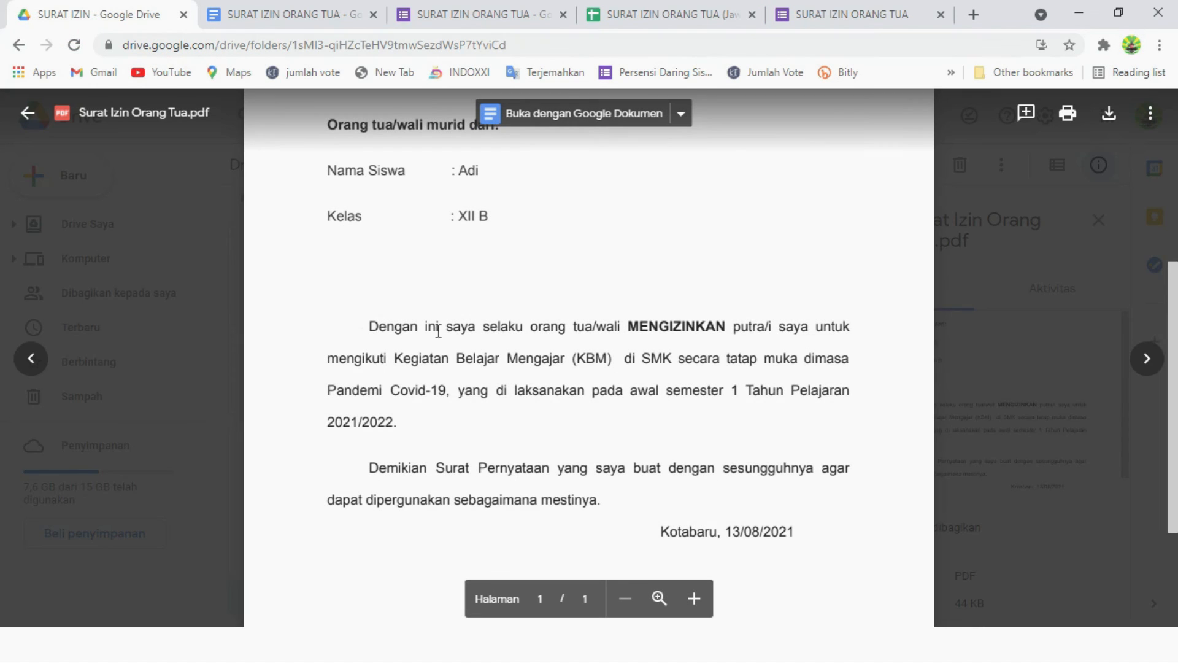
pyautogui.scroll(-3, 439, 331)
pyautogui.moveTo(662, 360); pyautogui.dragTo(788, 375)
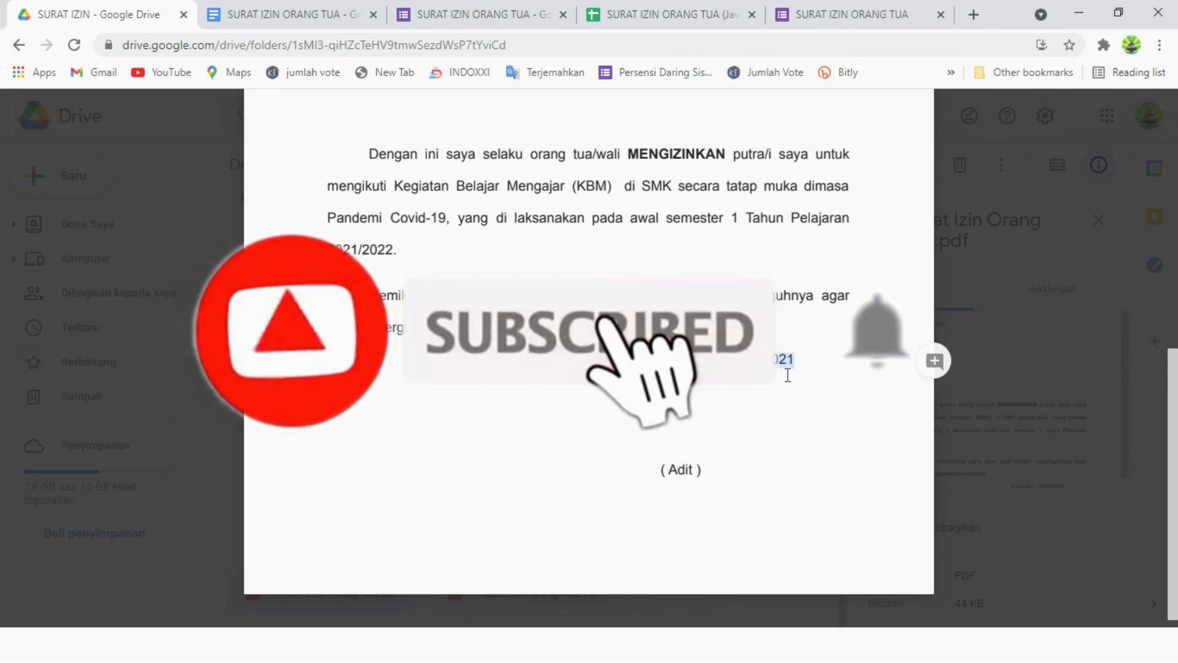
pyautogui.moveTo(669, 470); pyautogui.dragTo(699, 472)
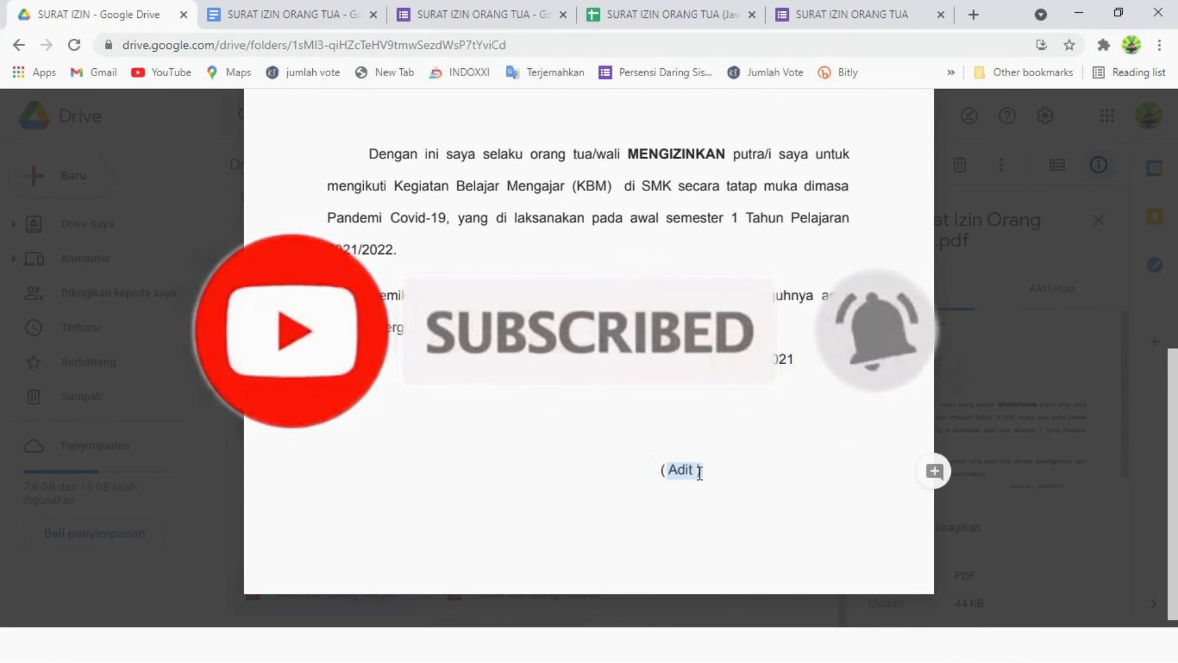
pyautogui.scroll(5, 691, 476)
pyautogui.scroll(-5, 693, 479)
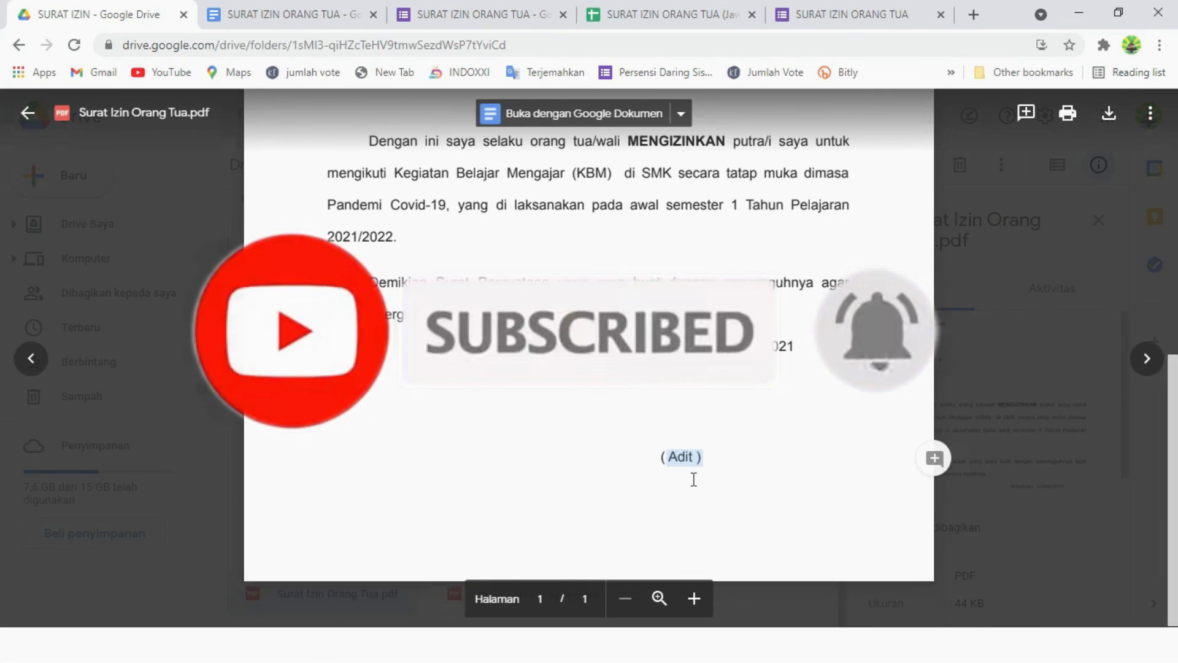
pyautogui.scroll(4, 694, 479)
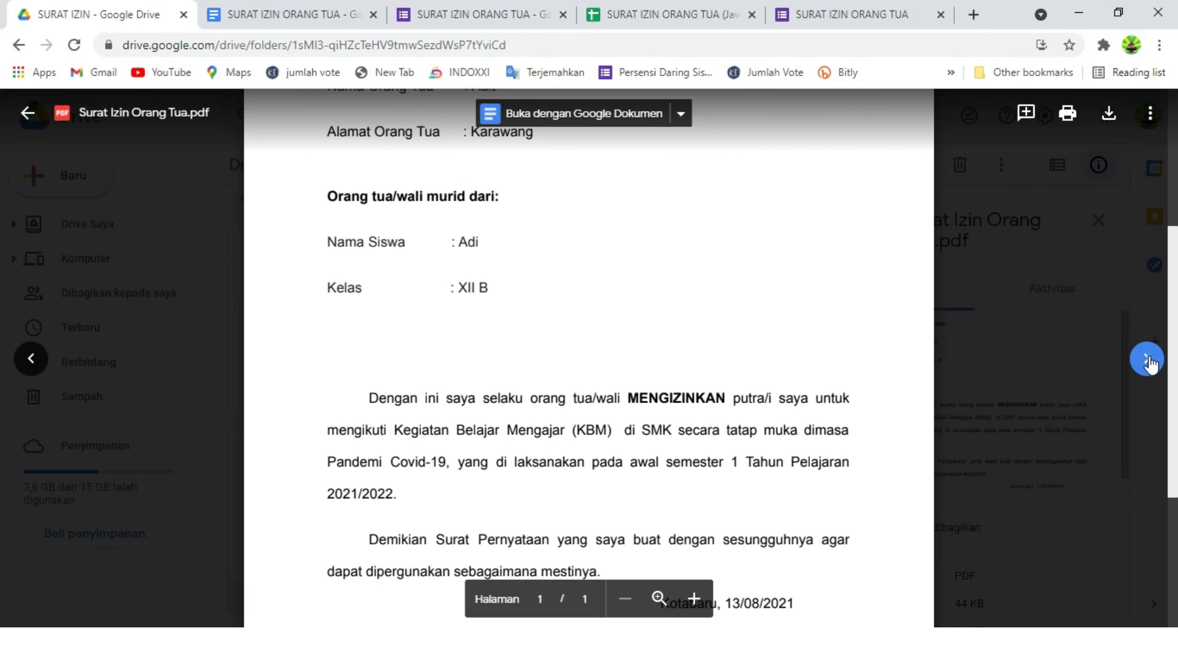
# Open the next generated Surat Izin Orang Tua.pdf and compare its parent, address and class details with row 2 of the response spreadsheet.
pyautogui.click(1148, 361)
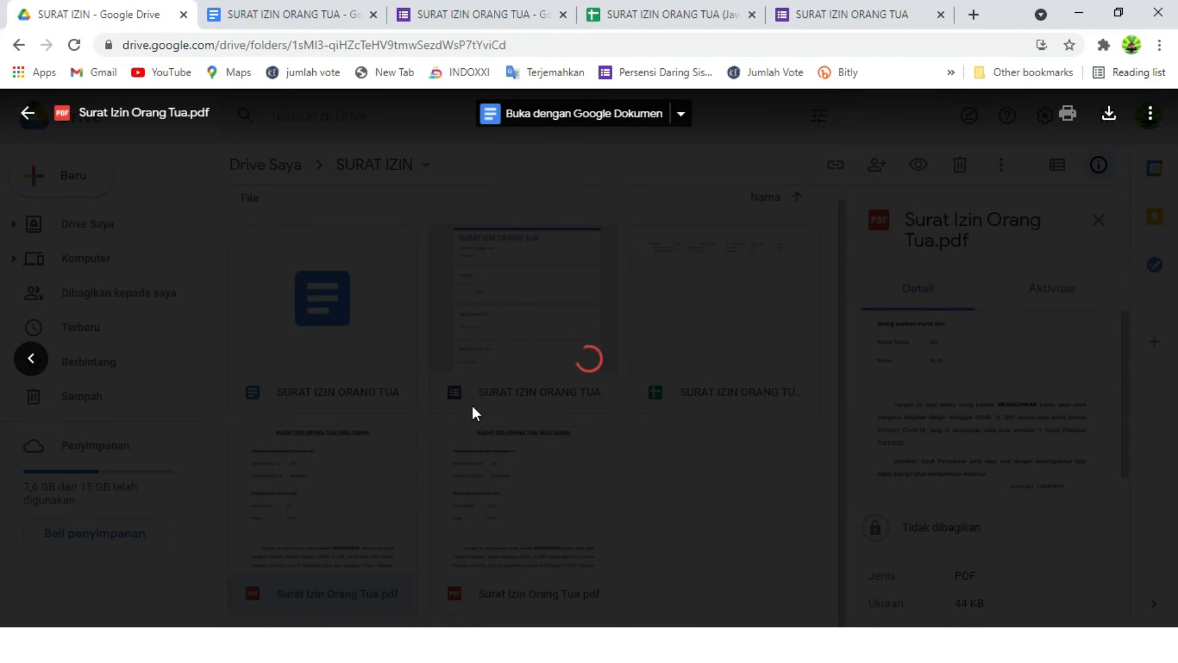
pyautogui.scroll(-2, 474, 287)
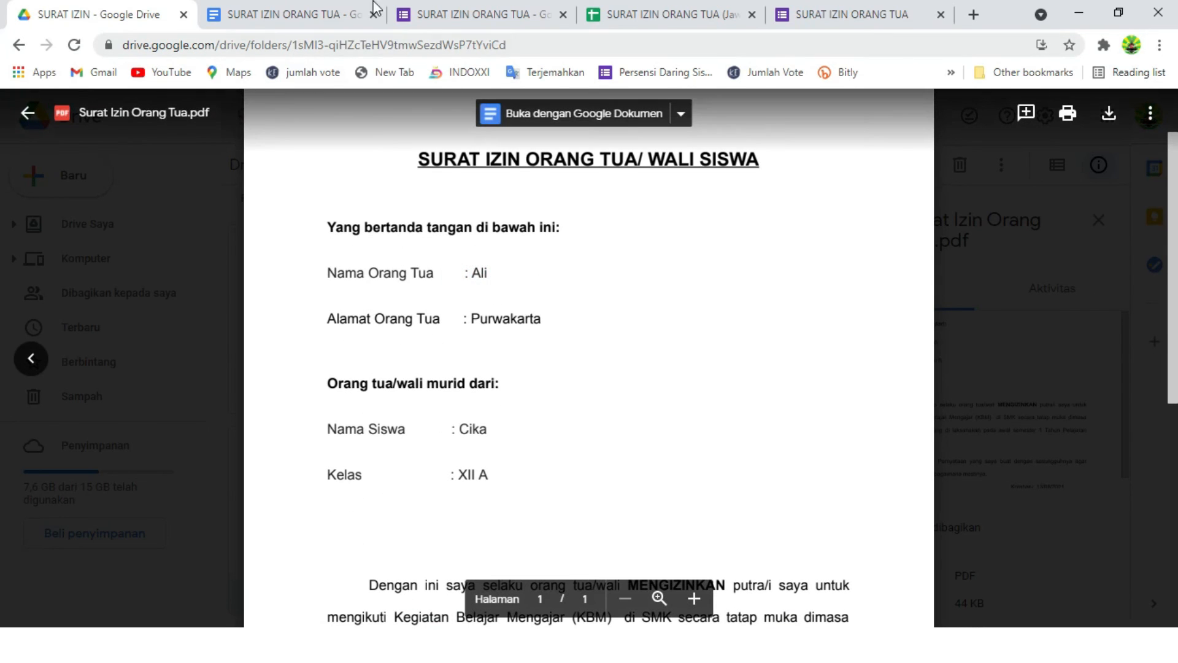
pyautogui.click(316, 12)
pyautogui.click(620, 14)
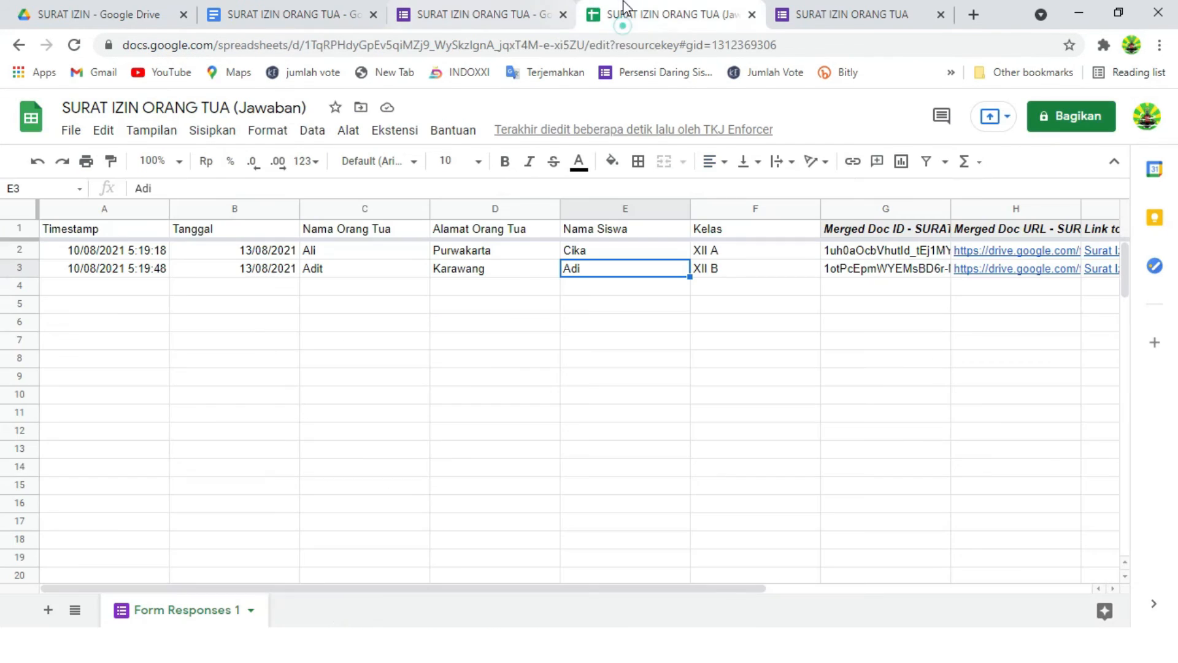
pyautogui.click(343, 251)
pyautogui.click(484, 252)
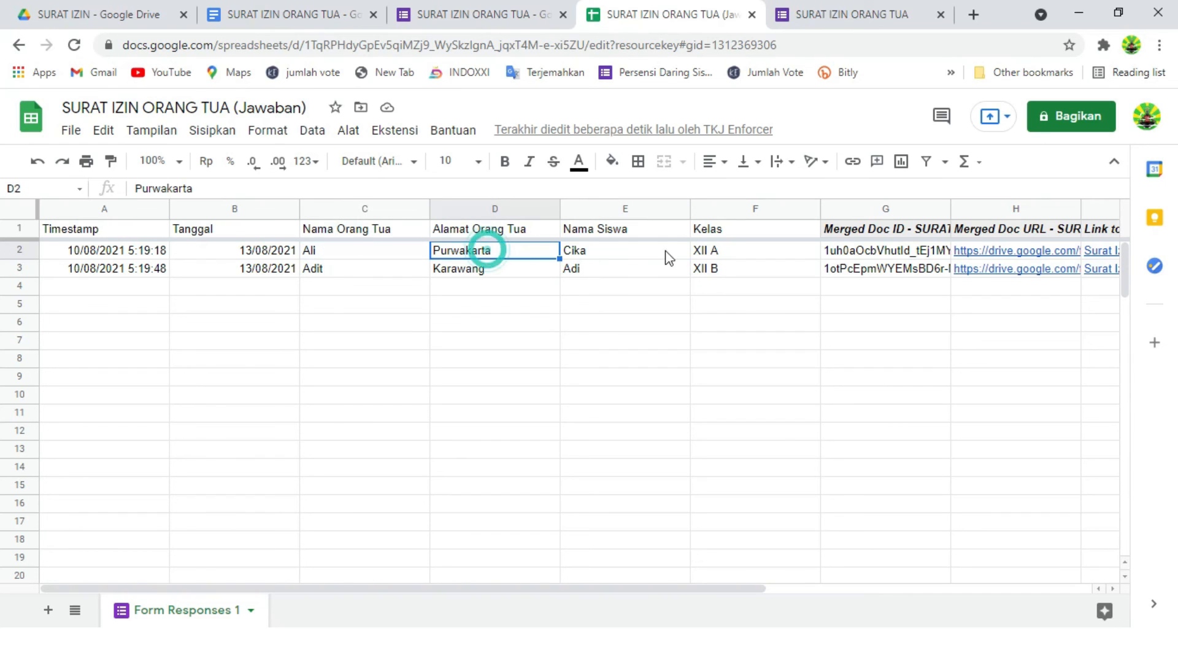
pyautogui.click(706, 254)
pyautogui.click(80, 11)
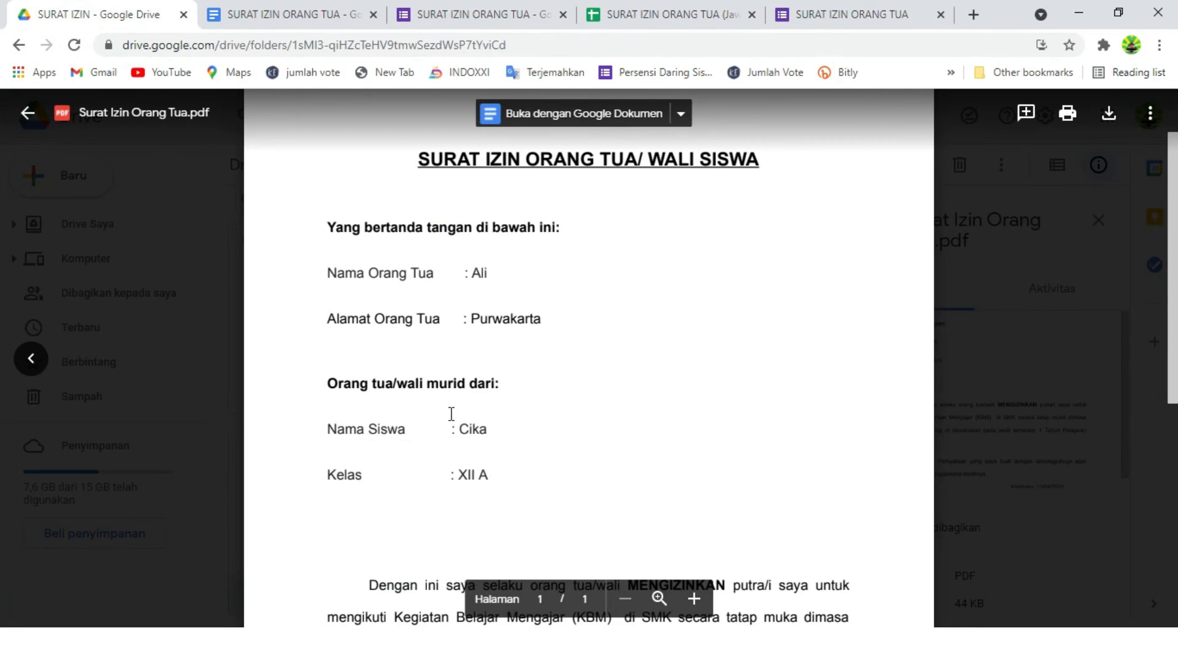
# Read through the second PDF letter, checking its student details, permission text, date and parent signature name.
pyautogui.scroll(-3, 498, 402)
pyautogui.scroll(-1, 491, 414)
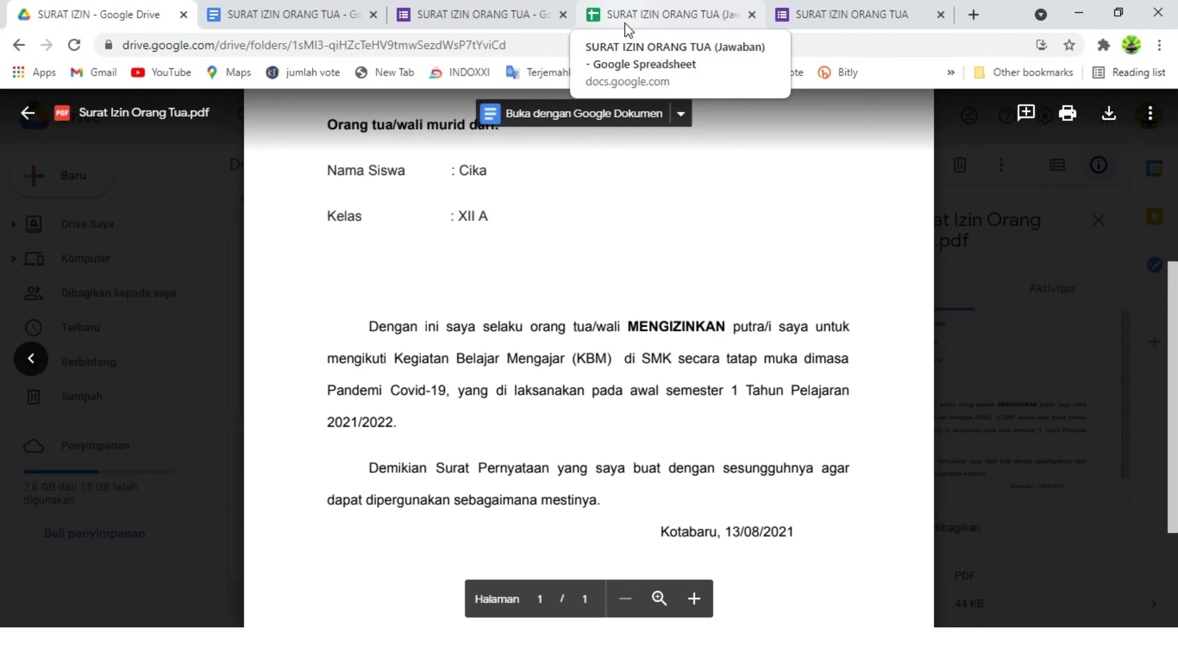
pyautogui.scroll(4, 510, 322)
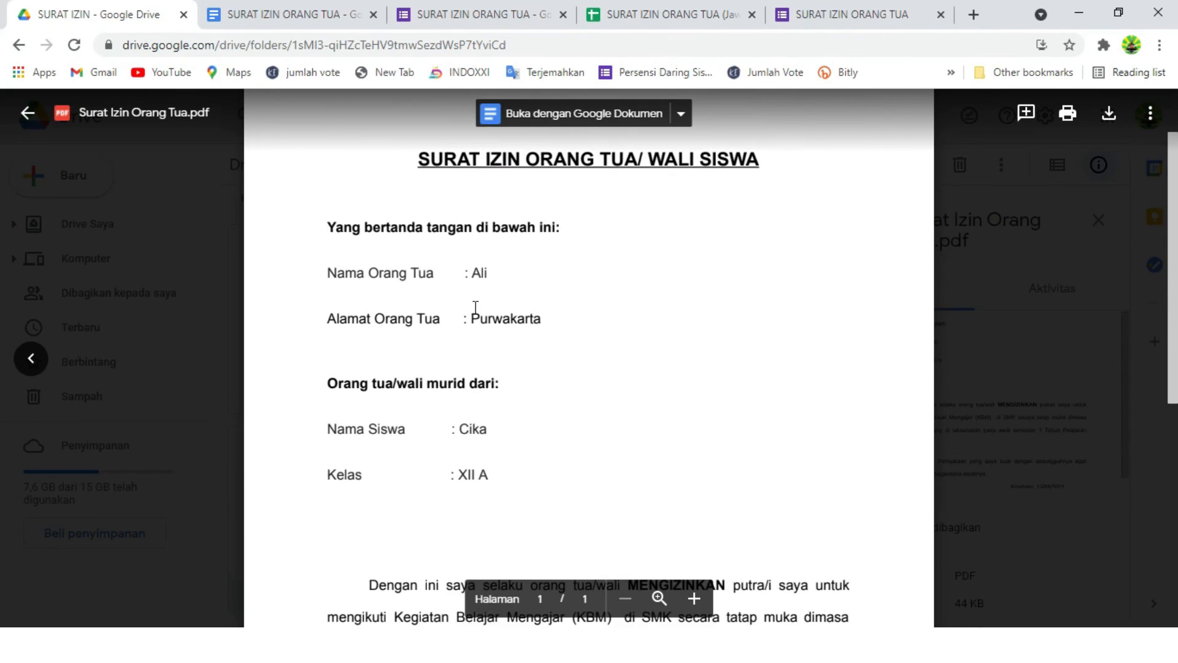
pyautogui.scroll(-7, 526, 348)
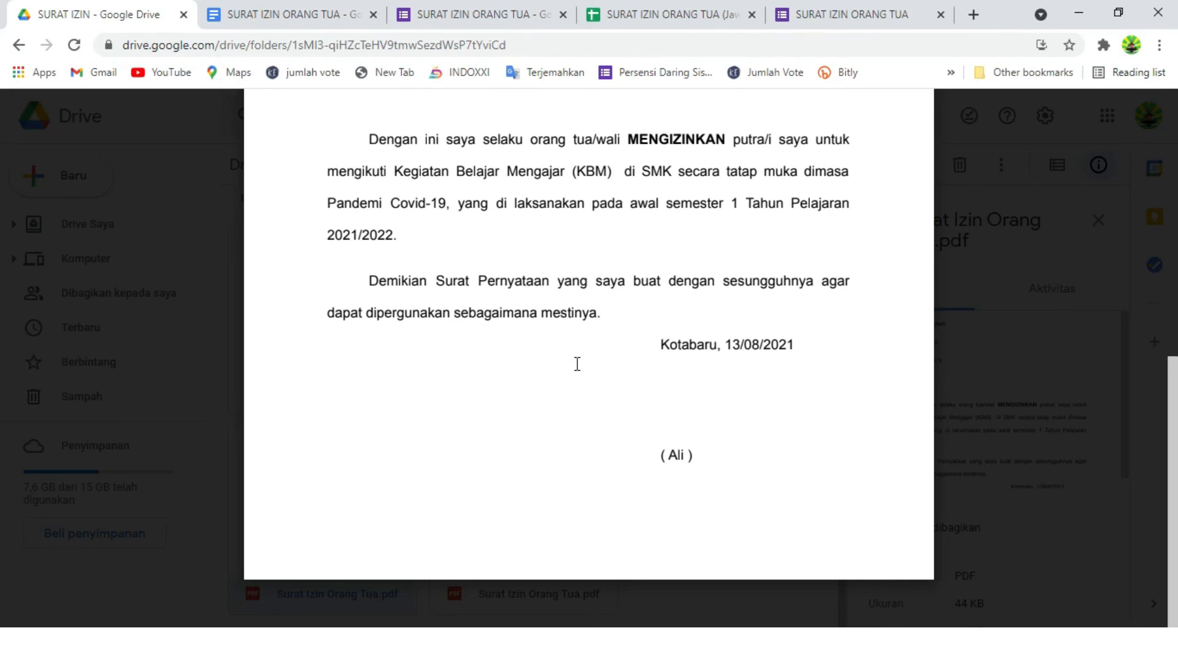
pyautogui.scroll(5, 706, 423)
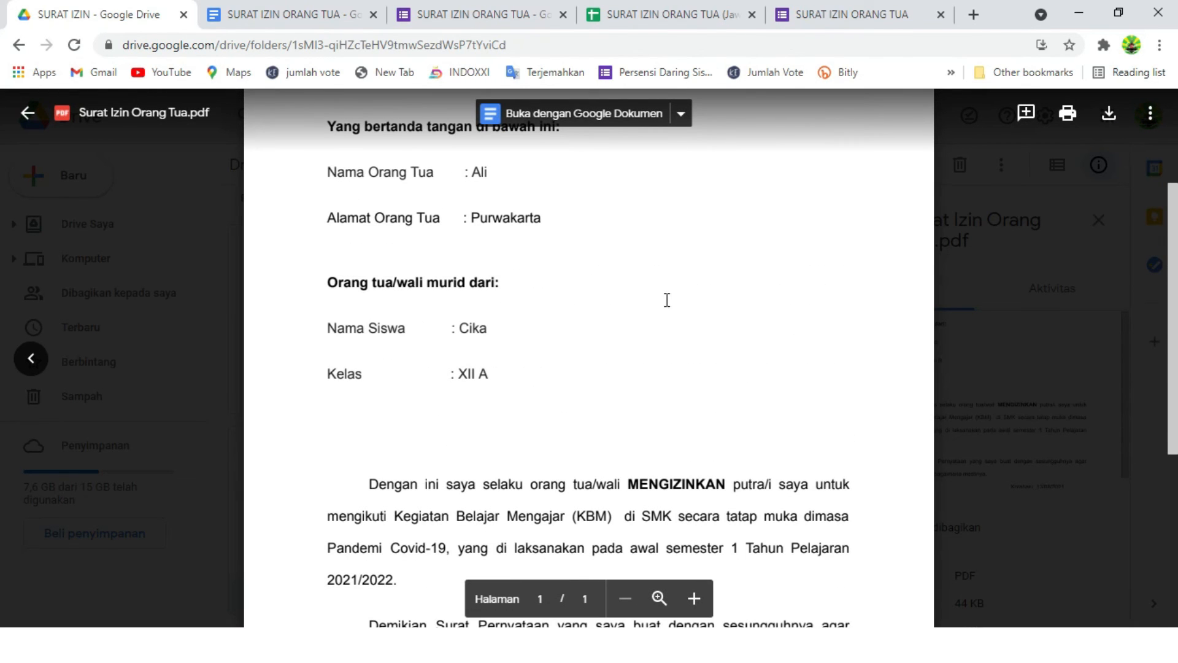
pyautogui.scroll(3, 667, 300)
pyautogui.scroll(-1, 667, 300)
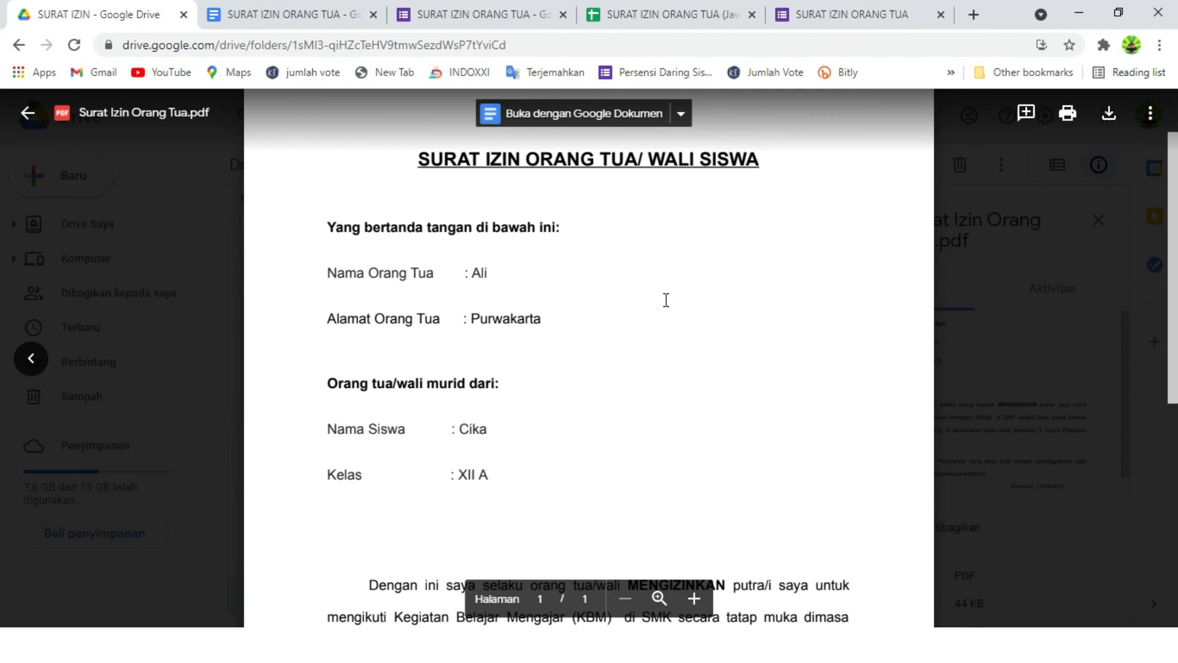